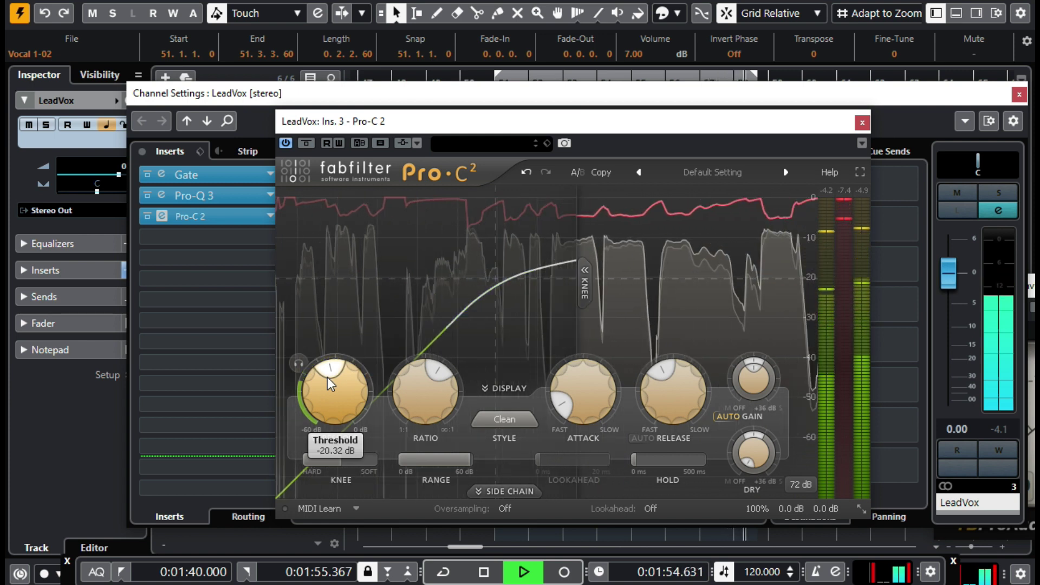
Step: Adjust the Pro-C 2 threshold on the LeadVox channel to about -20.7 dB while auditioning the vocal
{"action": "left_click_drag", "start_coordinate": [332, 384], "coordinate": [327, 380]}
{"action": "key", "text": "space"}
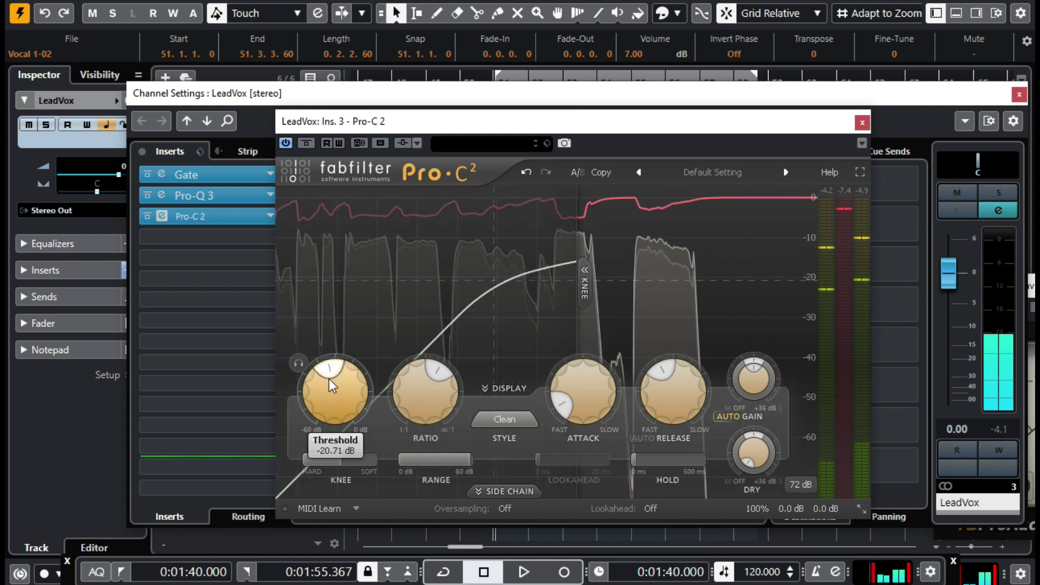
{"action": "key", "text": "space"}
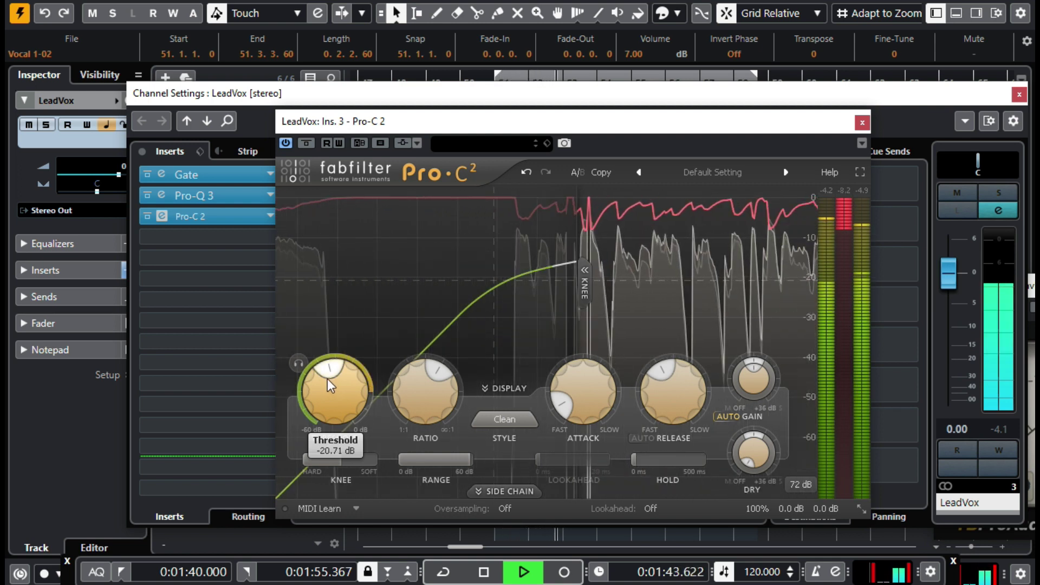
{"action": "left_click_drag", "start_coordinate": [329, 382], "coordinate": [326, 378]}
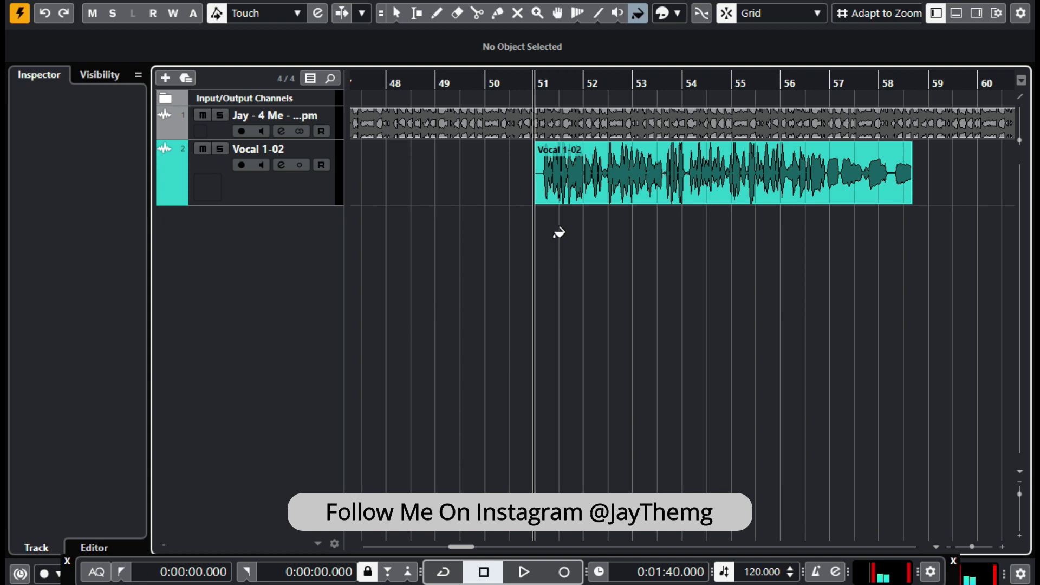
Step: Switch to the Object Selection tool and play the Vocal 1-02 event together with the beat from bar 51
{"action": "left_click", "coordinate": [397, 13]}
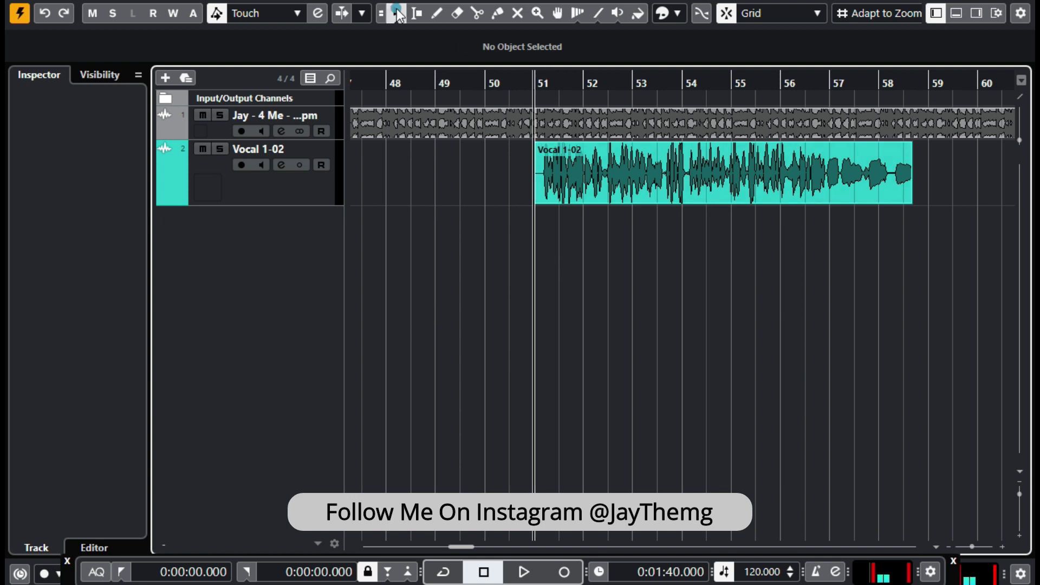
{"action": "left_click", "coordinate": [677, 324]}
{"action": "key", "text": "h"}
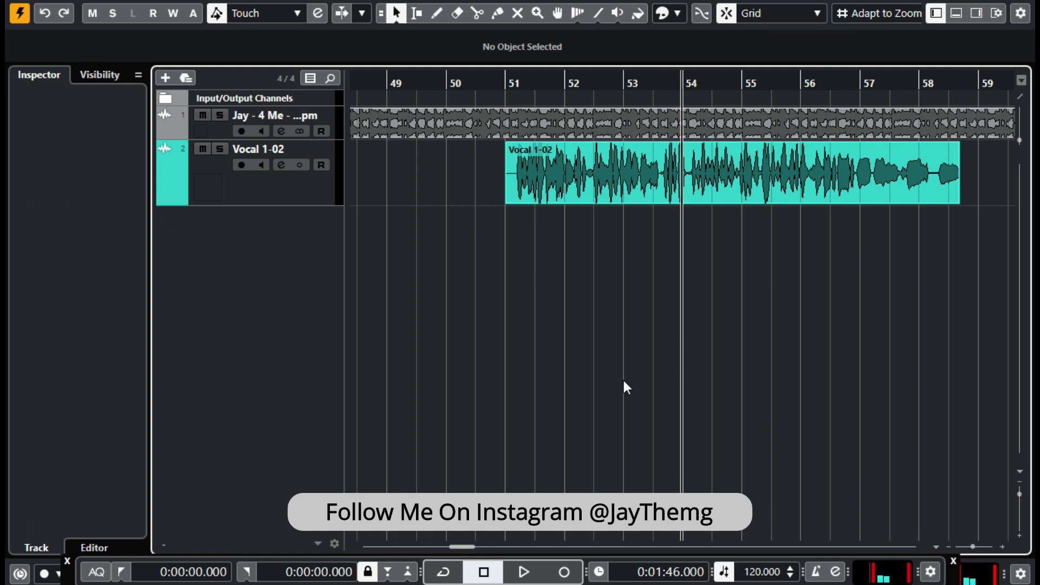
{"action": "mouse_move", "coordinate": [650, 202]}
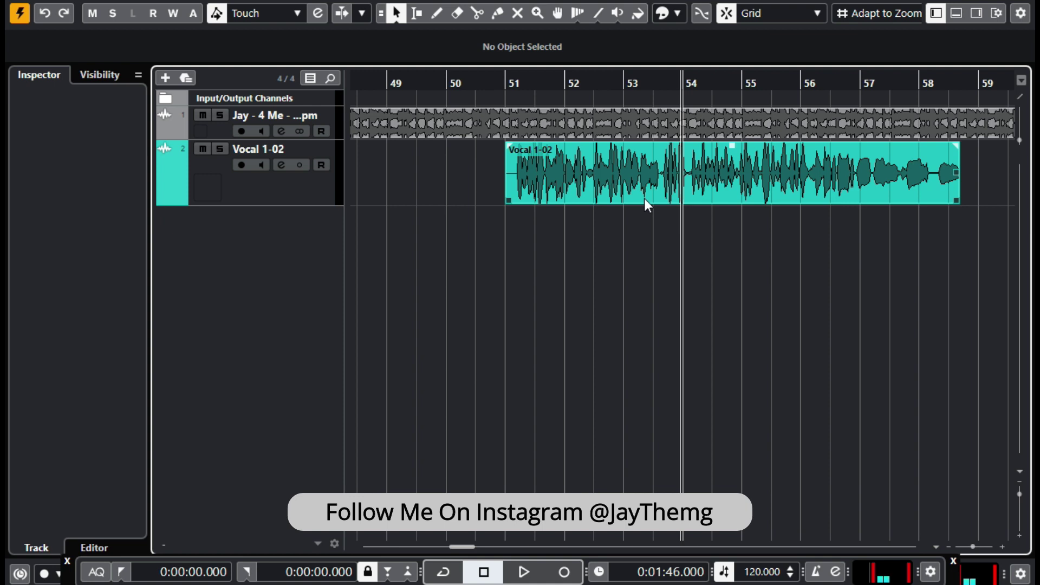
{"action": "key", "text": "space"}
{"action": "left_click", "coordinate": [398, 224]}
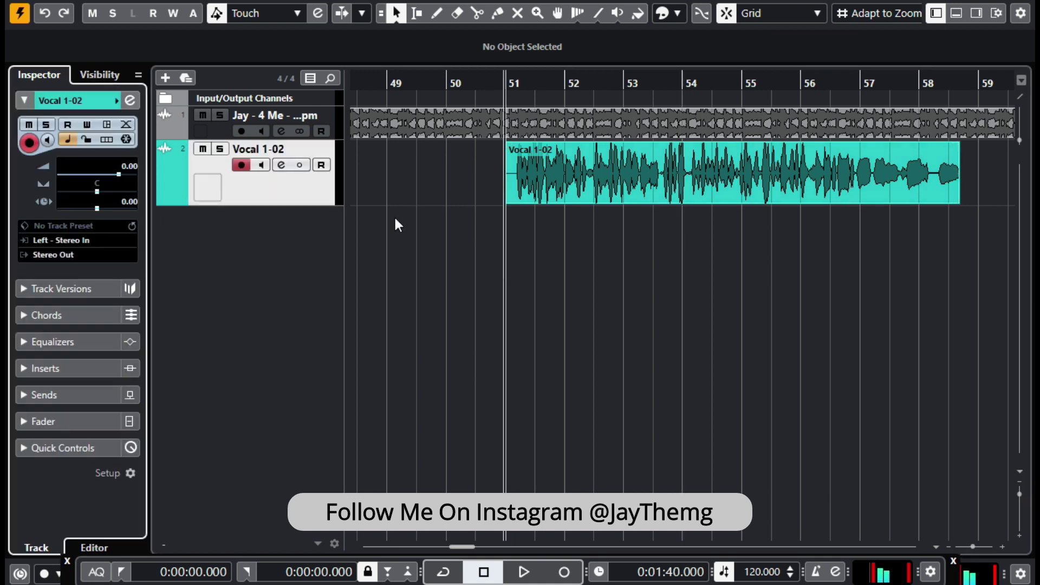
{"action": "key", "text": "space"}
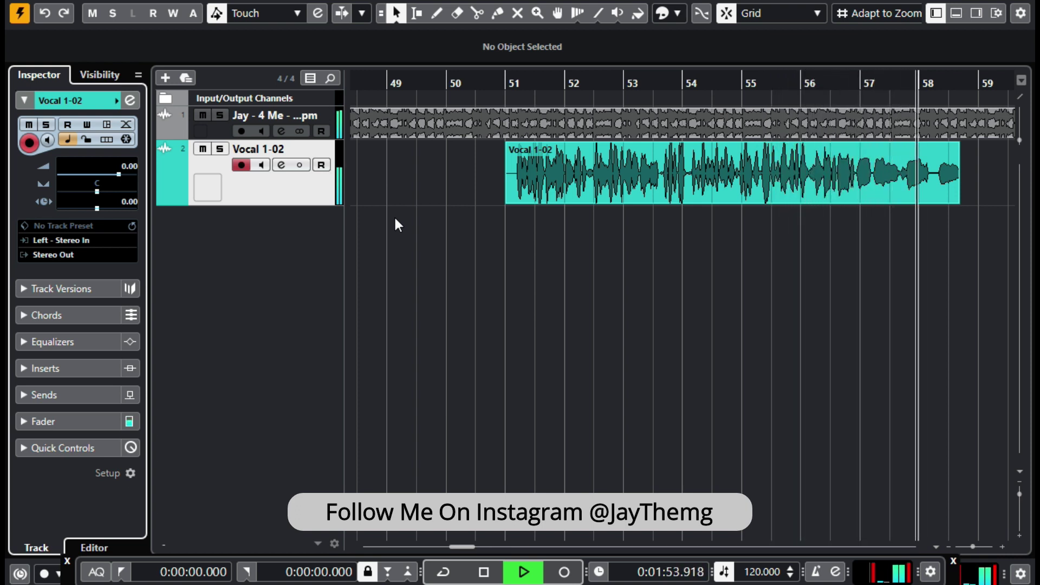
{"action": "key", "text": "space"}
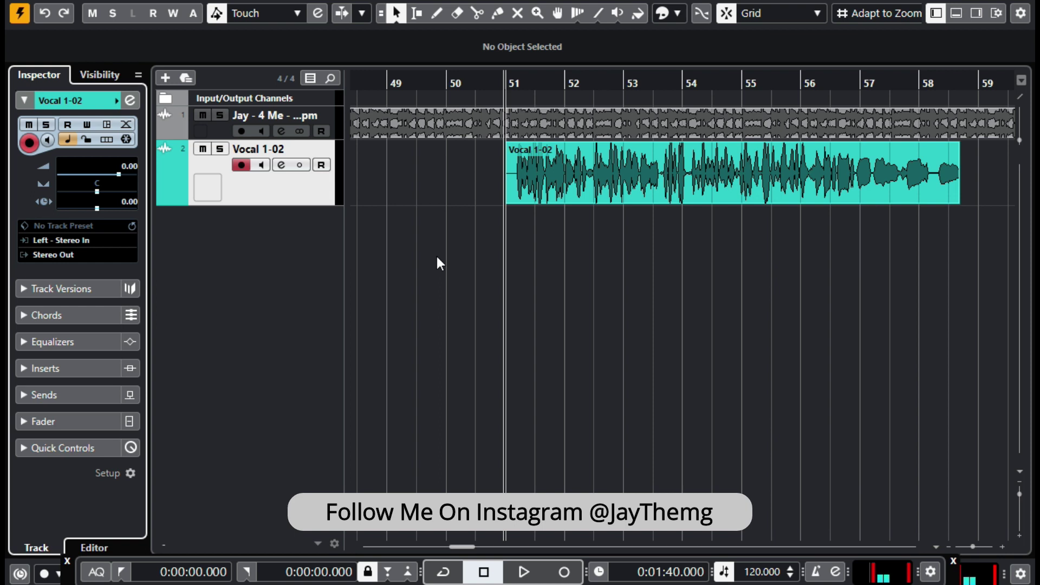
Step: Add one stereo group track named LeadVox, routed to Stereo Out and created inside the folder
{"action": "right_click", "coordinate": [256, 246]}
{"action": "left_click", "coordinate": [304, 249]}
{"action": "left_click", "coordinate": [579, 405]}
{"action": "type", "text": "LeadVo"}
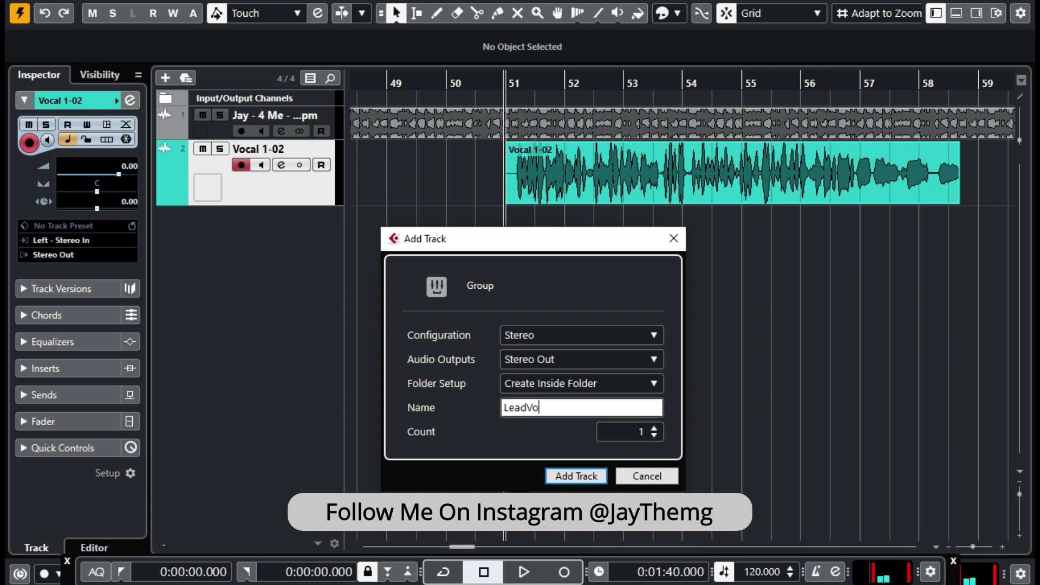
{"action": "type", "text": "x"}
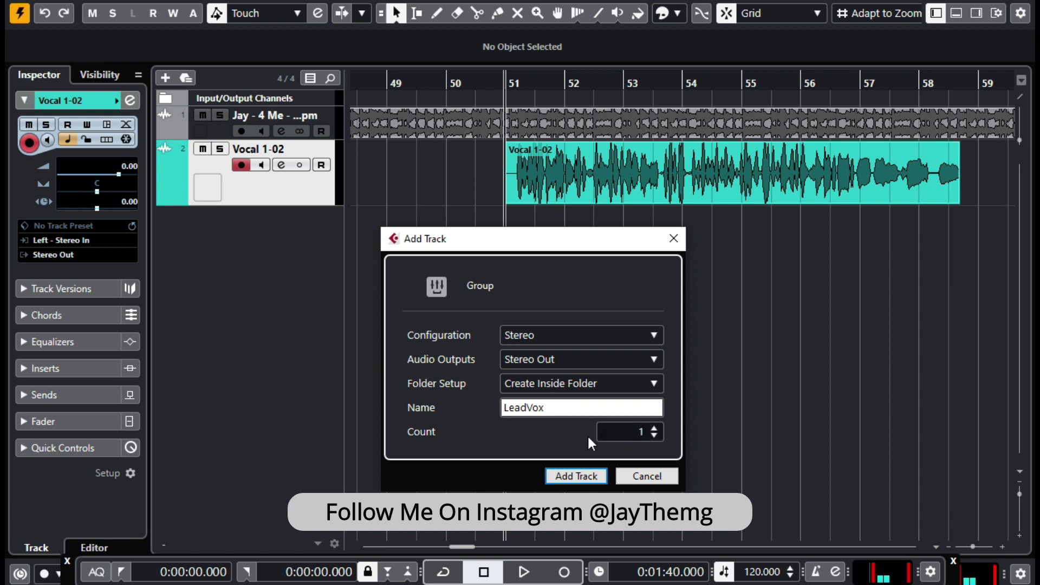
{"action": "left_click", "coordinate": [591, 477]}
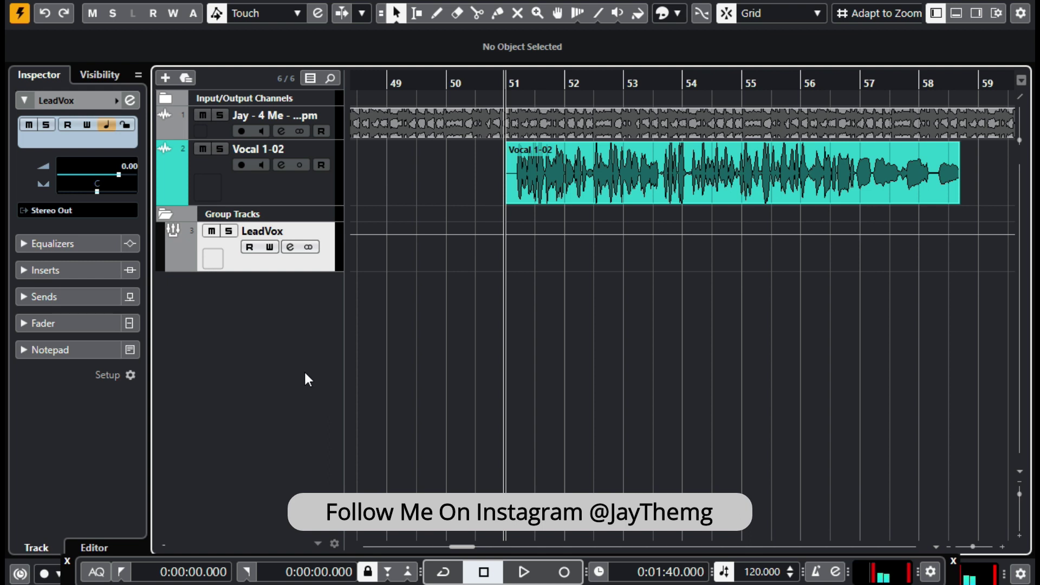
Step: Route the output of the Vocal 1-02 track to the LeadVox group and check the routing with playback from bar 51
{"action": "left_click", "coordinate": [281, 165]}
{"action": "left_click", "coordinate": [1022, 96]}
{"action": "left_click", "coordinate": [53, 255]}
{"action": "left_click", "coordinate": [122, 372]}
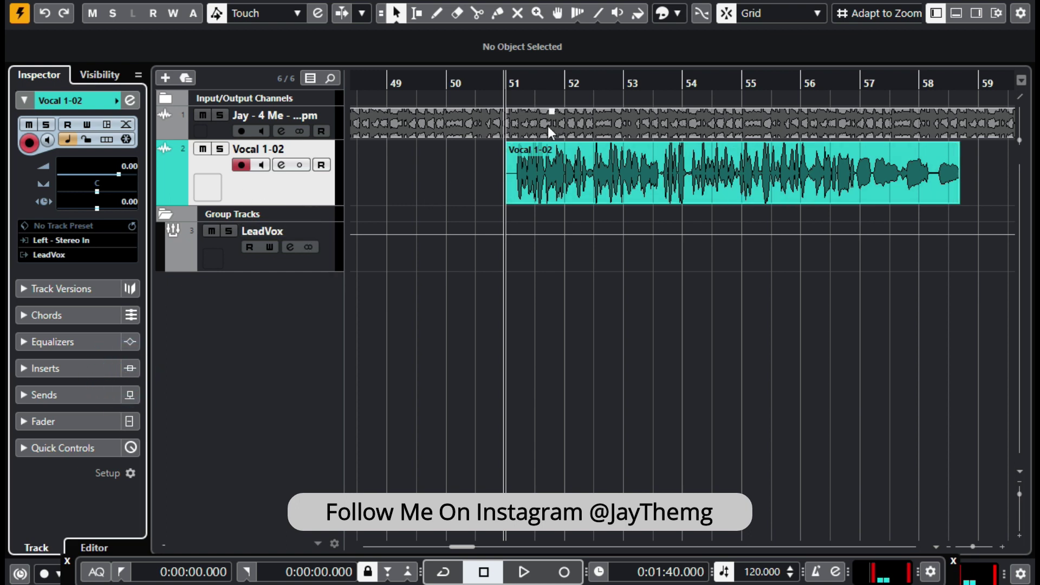
{"action": "key", "text": "space"}
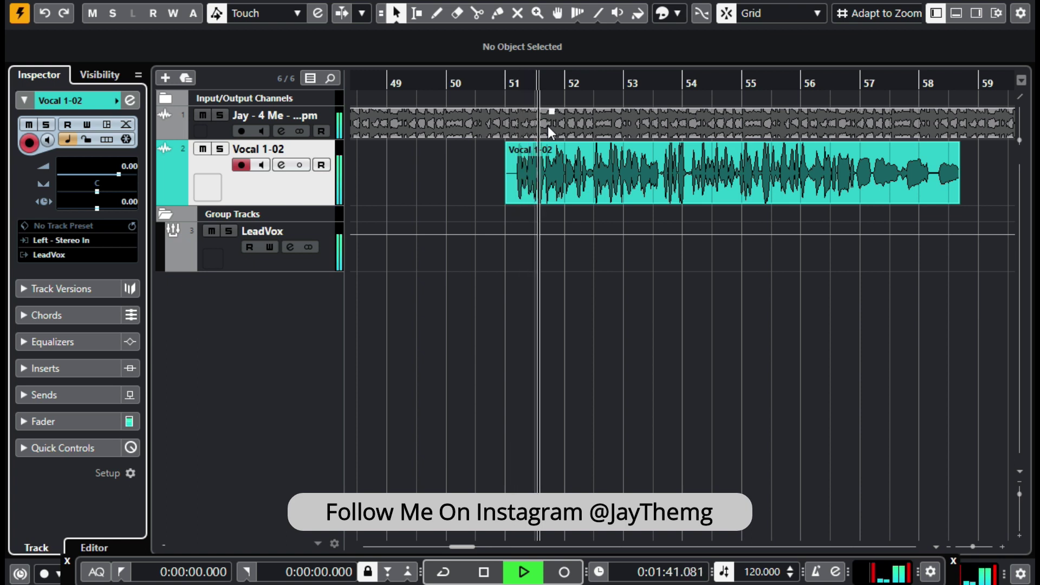
{"action": "key", "text": "space"}
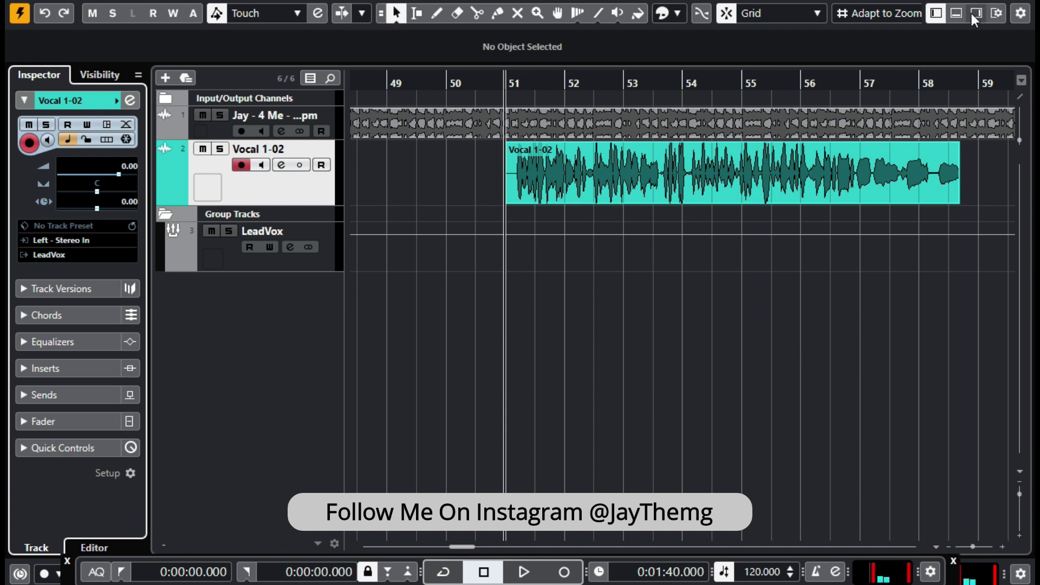
Step: Insert the mvMeter plug-in in insert slot 8 of the Stereo Out channel, leaving only its meter window open over the project
{"action": "left_click", "coordinate": [955, 13]}
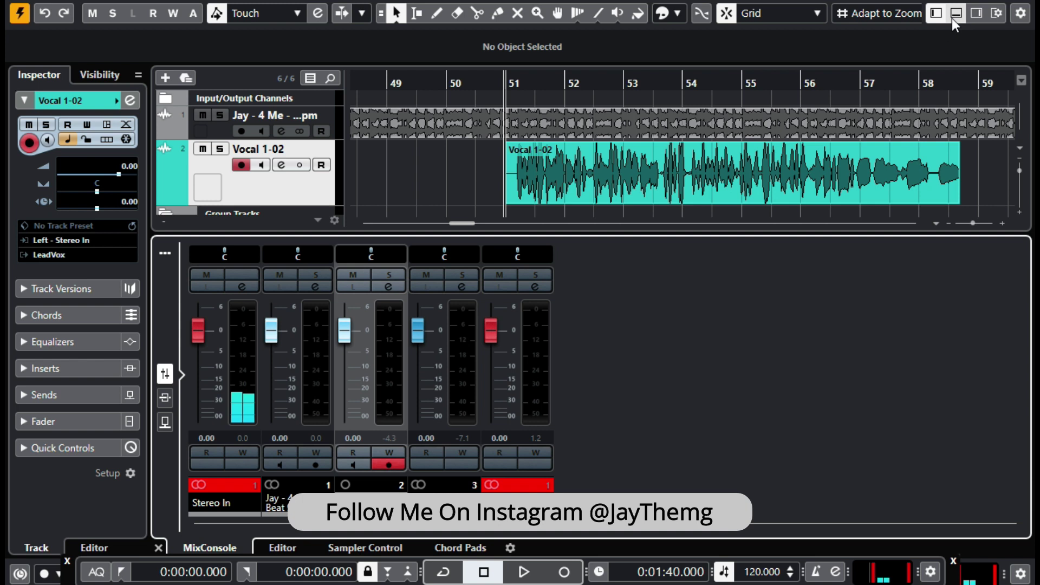
{"action": "left_click", "coordinate": [537, 284]}
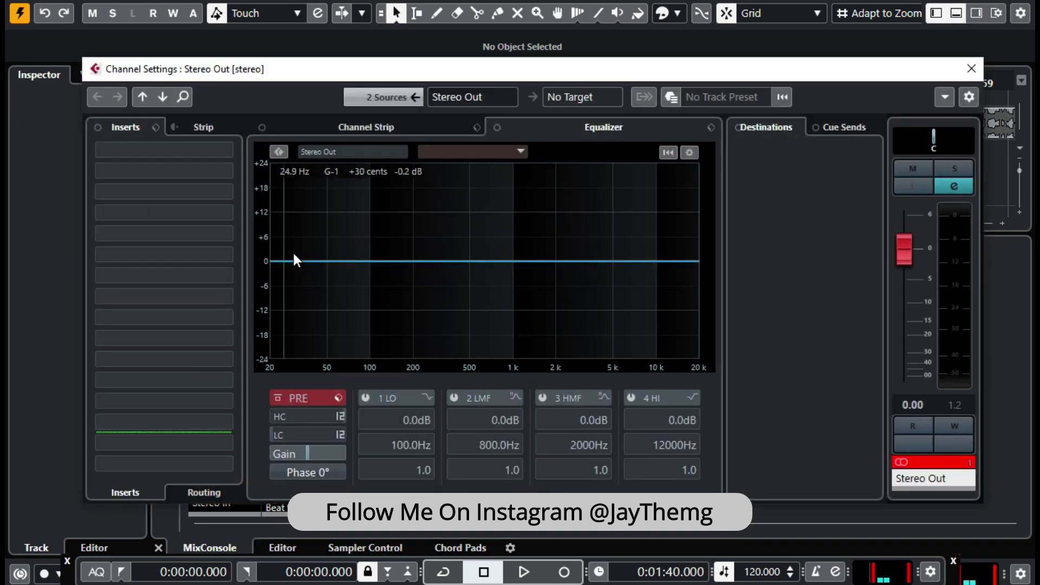
{"action": "left_click", "coordinate": [225, 297]}
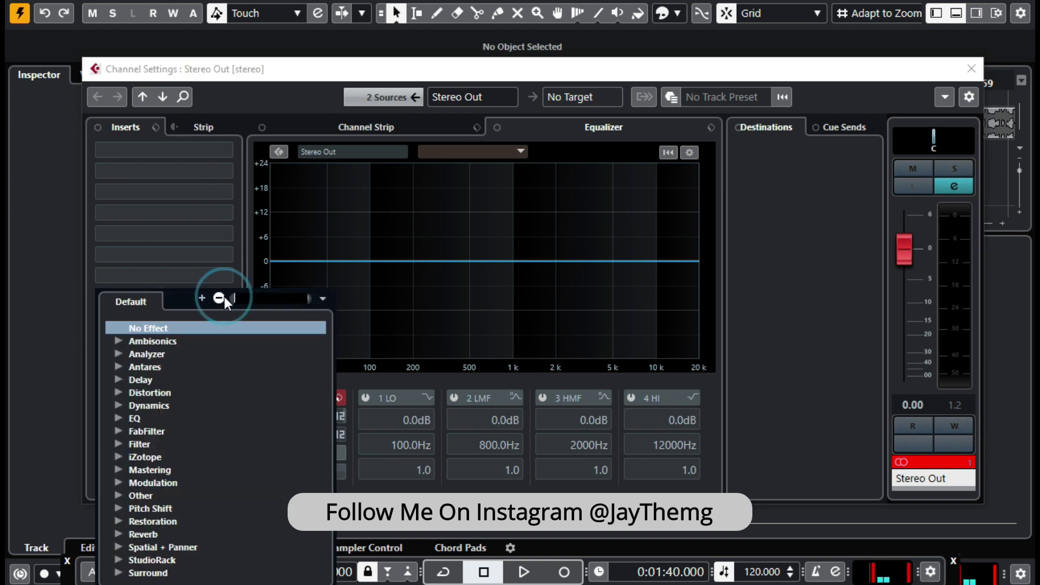
{"action": "left_click", "coordinate": [168, 428]}
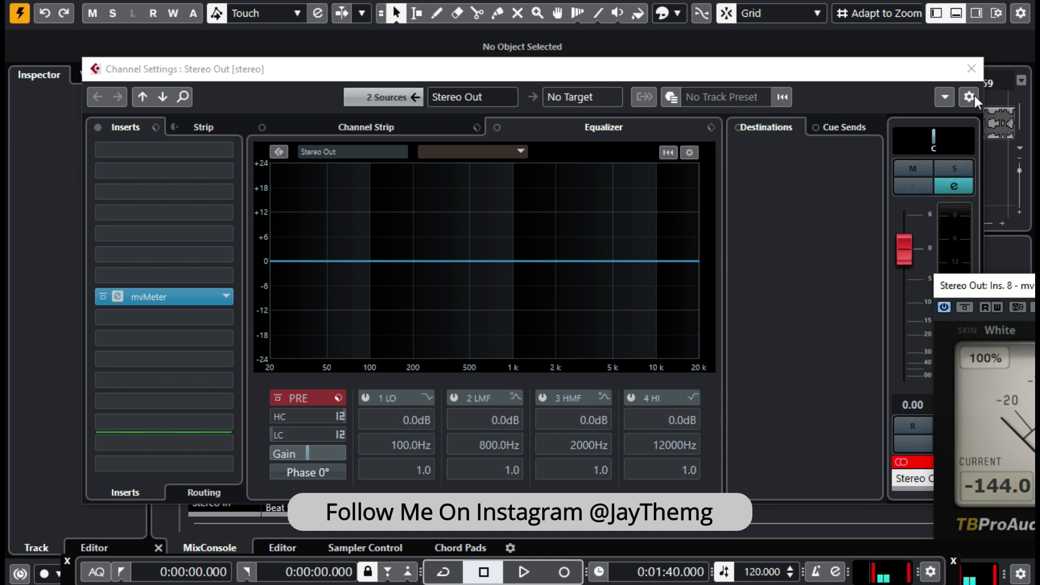
{"action": "left_click", "coordinate": [972, 68]}
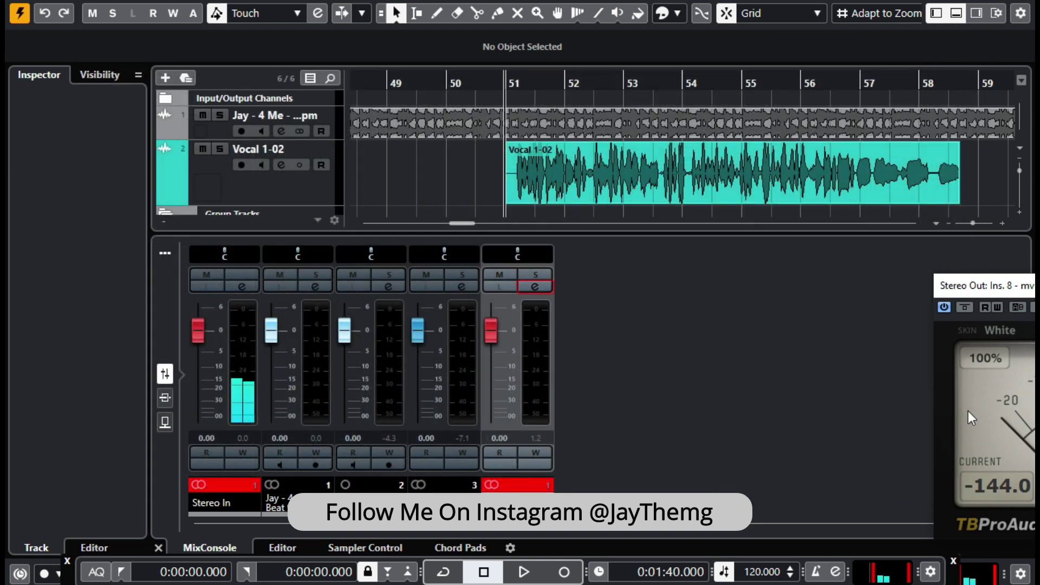
{"action": "key", "text": "ctrl+alt+e"}
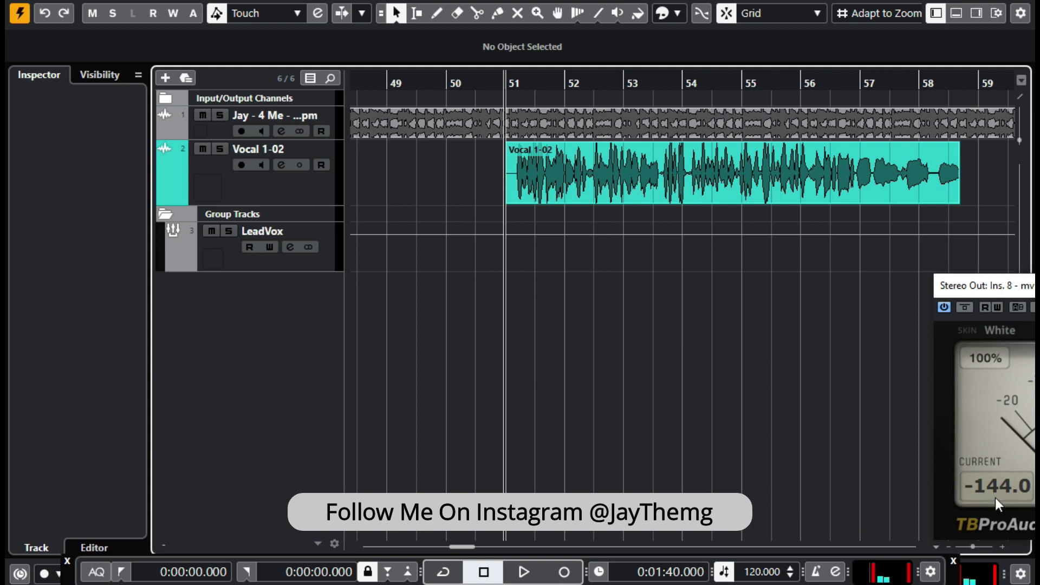
Step: Mute the Vocal 1-02 track, select the beat event and play it alone to check its level on the meter
{"action": "left_click", "coordinate": [202, 149]}
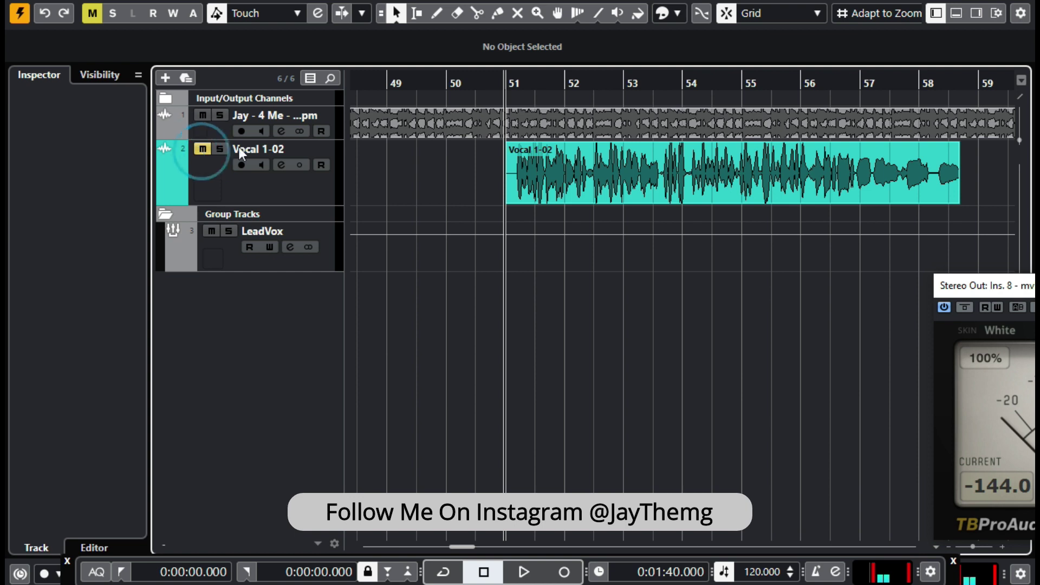
{"action": "left_click", "coordinate": [404, 127]}
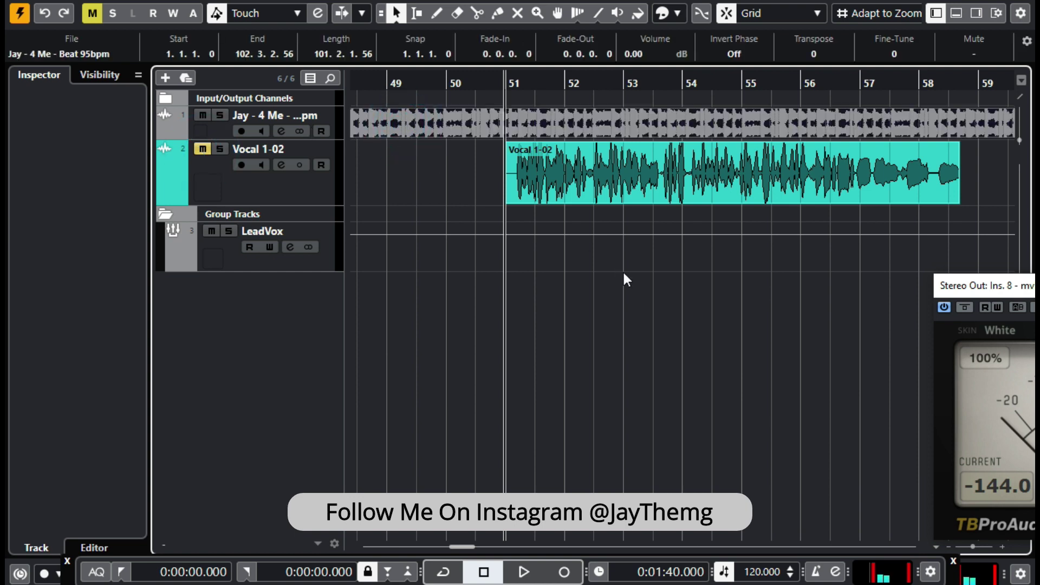
{"action": "key", "text": "space"}
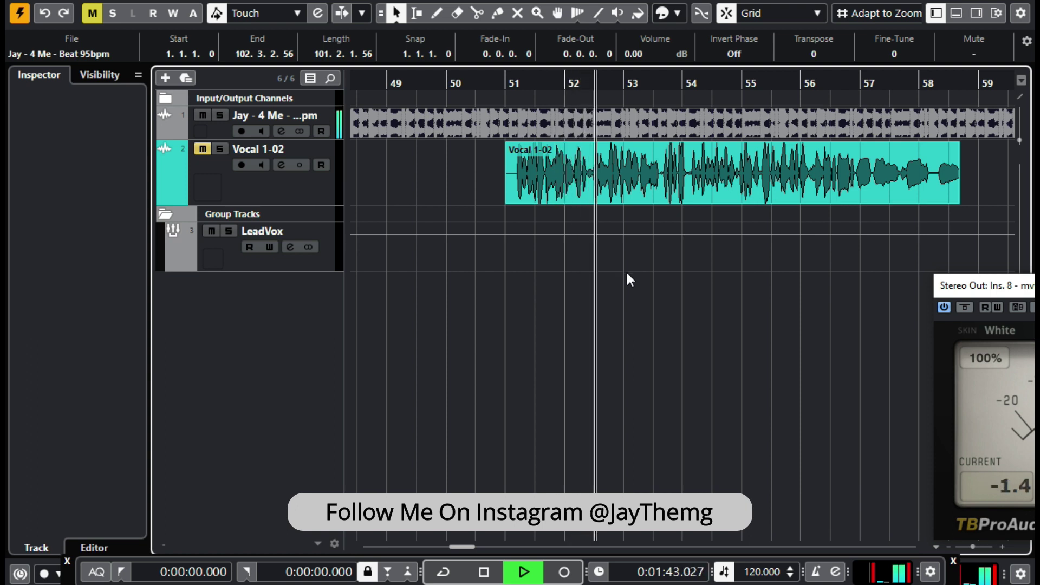
{"action": "key", "text": "space"}
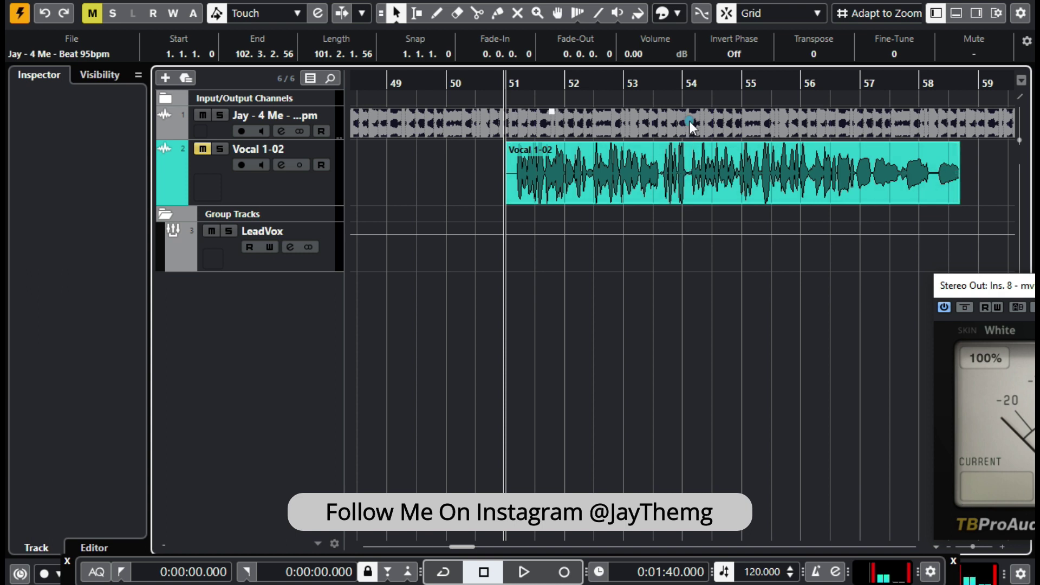
Step: Set the beat event's volume to -3.00 dB and unmute the Vocal 1-02 track
{"action": "scroll", "coordinate": [635, 52], "scroll_direction": "down", "scroll_amount": 2}
{"action": "scroll", "coordinate": [634, 52], "scroll_direction": "down", "scroll_amount": 1}
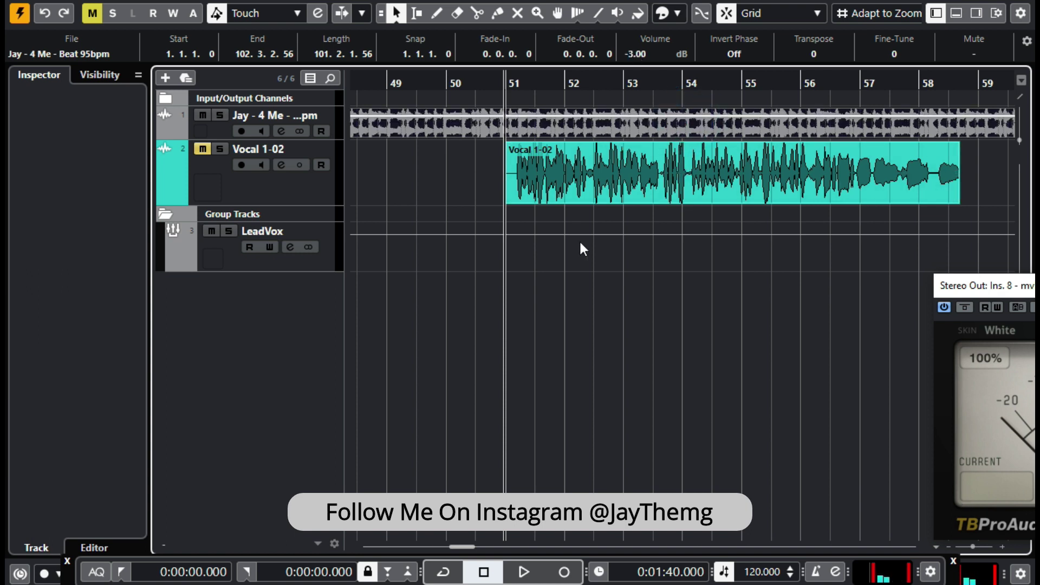
{"action": "left_click", "coordinate": [202, 149]}
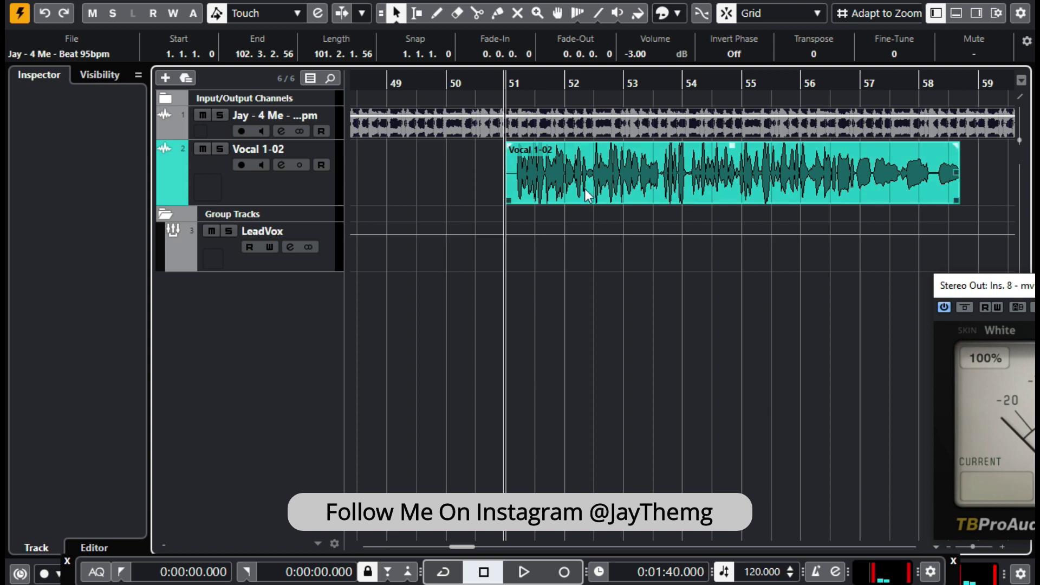
Step: Play the opening of the Vocal 1-02 event with the beat to check their combined level on the meter
{"action": "left_click", "coordinate": [535, 84]}
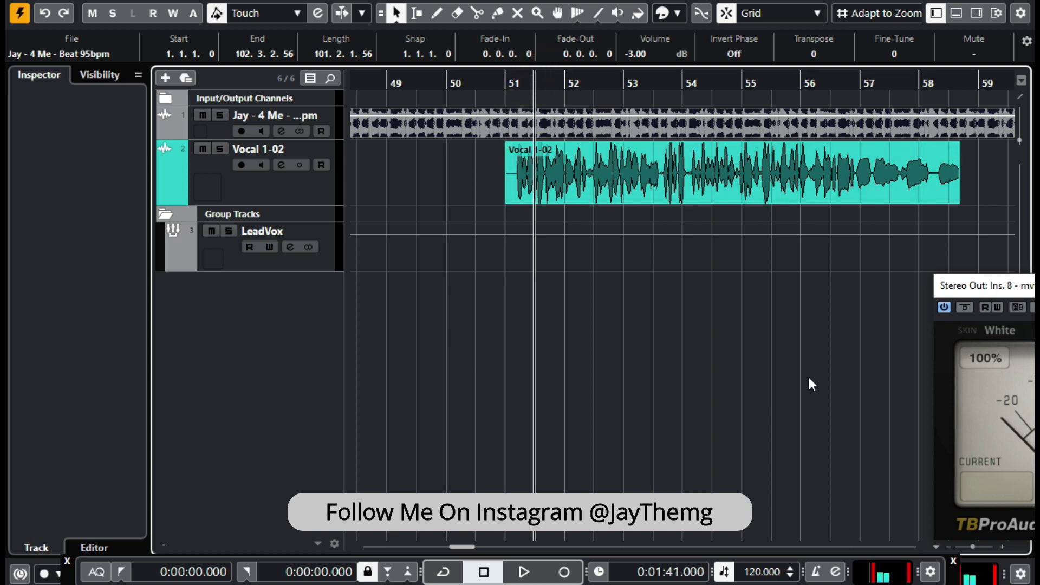
{"action": "key", "text": "h"}
{"action": "key", "text": "h"}
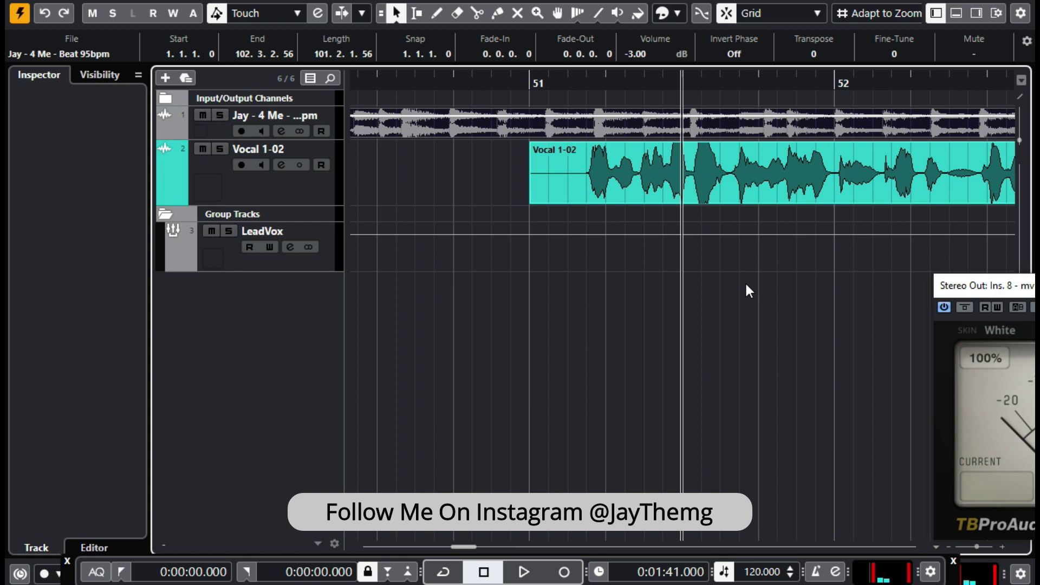
{"action": "key", "text": "space"}
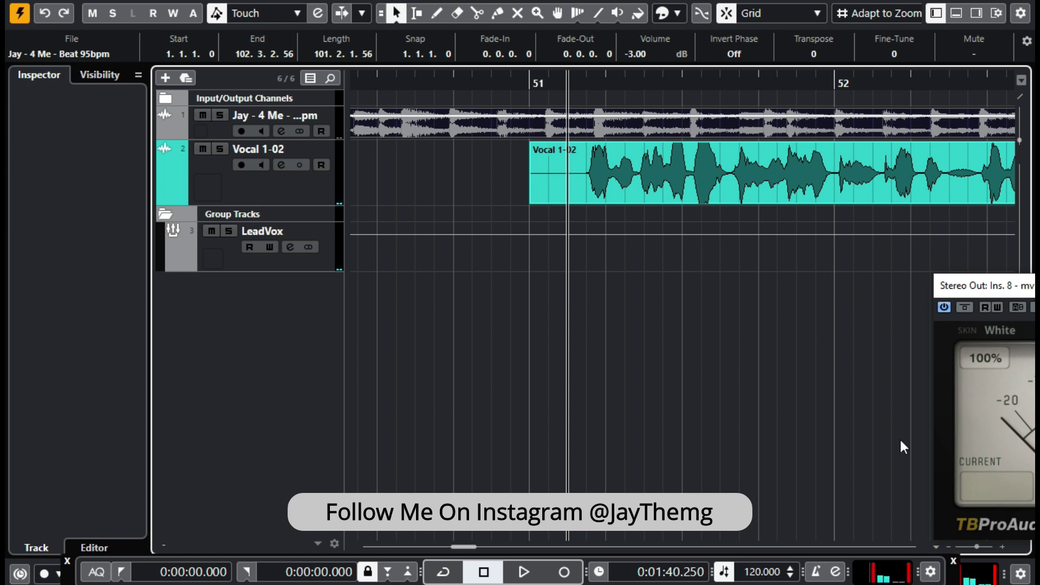
{"action": "key", "text": "space"}
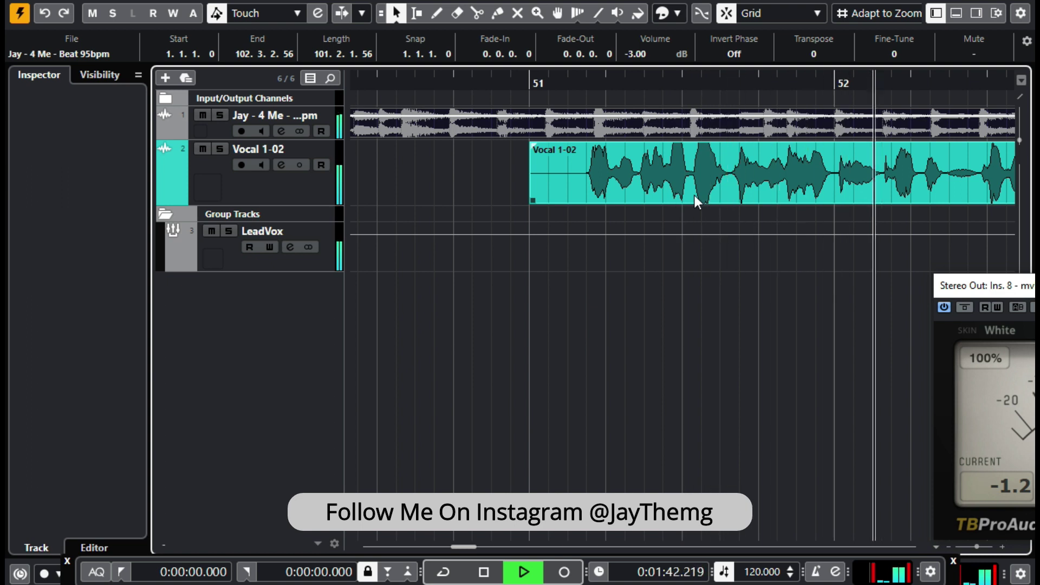
{"action": "key", "text": "space"}
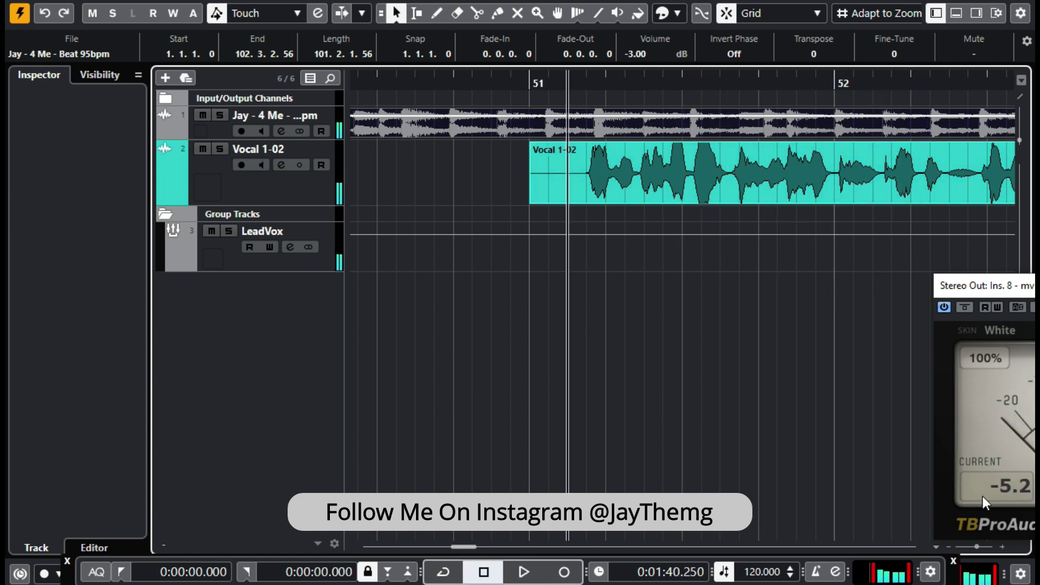
Step: Split the Vocal 1-02 event at 51.3.3.60 and audition its first part with the event volume at 7.00 dB
{"action": "key", "text": "3"}
{"action": "left_click", "coordinate": [868, 20]}
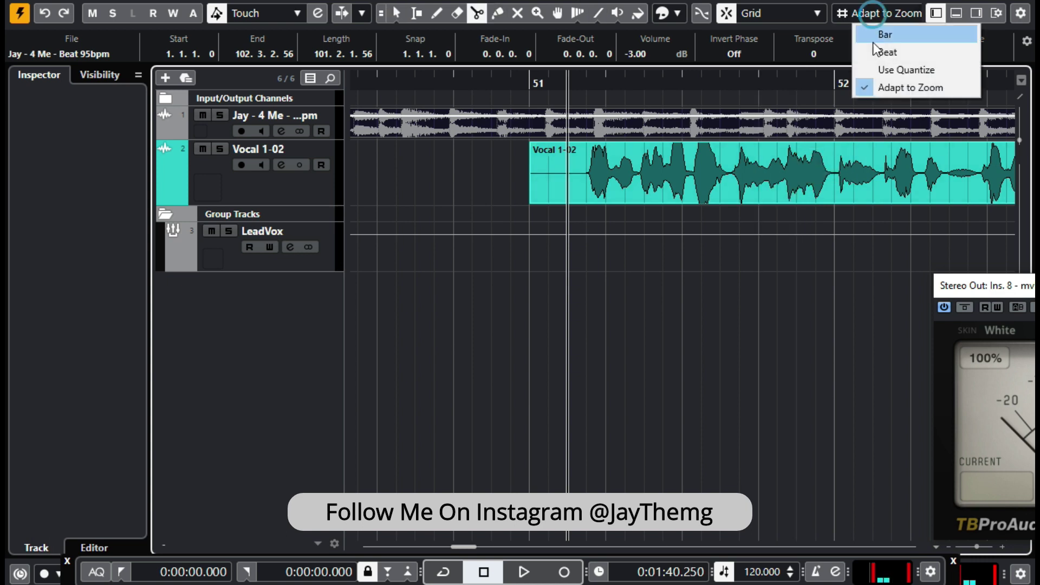
{"action": "left_click", "coordinate": [893, 70]}
{"action": "left_click", "coordinate": [729, 189]}
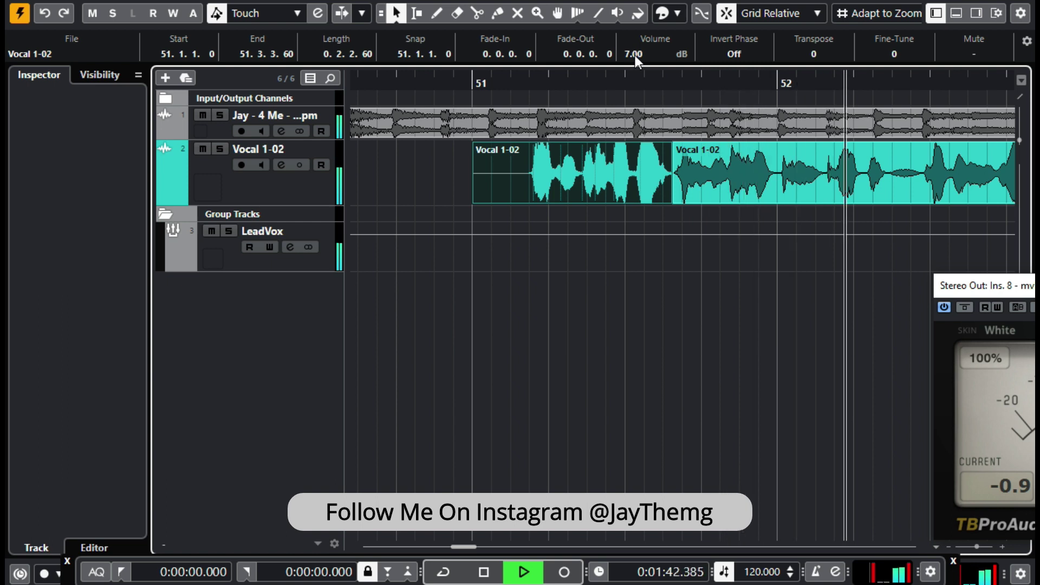
{"action": "key", "text": "space"}
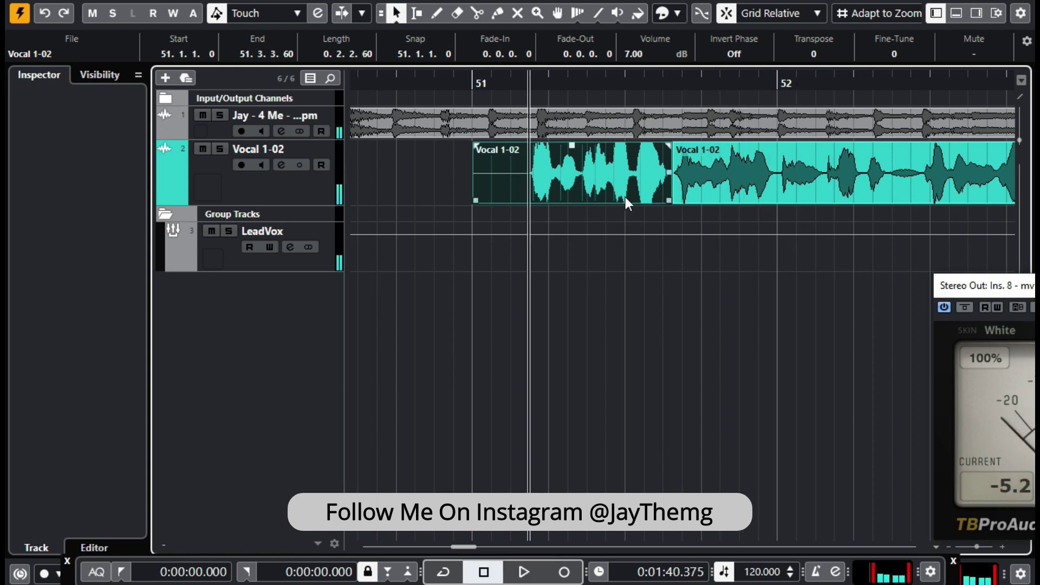
Step: Replay the first Vocal 1-02 part with the beat, and split the following Vocal 1-02 event at 52.1.1.0
{"action": "key", "text": "space"}
{"action": "key", "text": "space"}
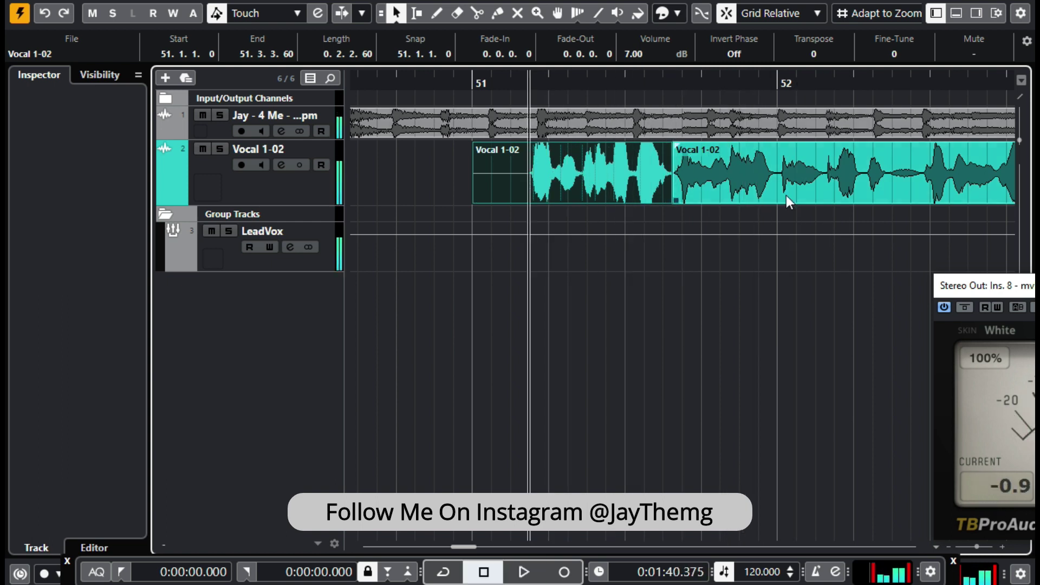
{"action": "left_click", "coordinate": [733, 168]}
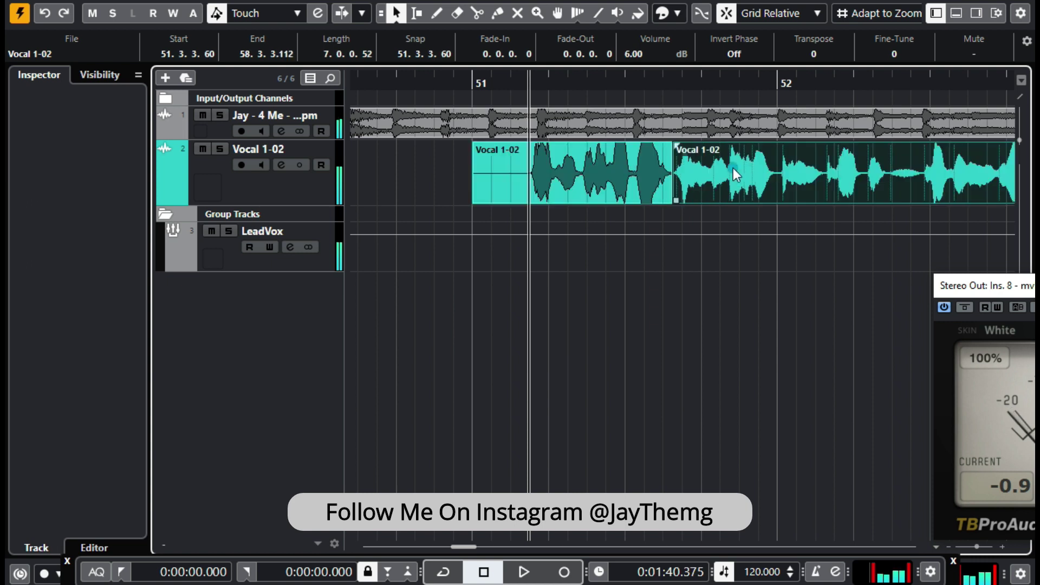
{"action": "left_click", "coordinate": [476, 13]}
{"action": "left_click", "coordinate": [794, 176]}
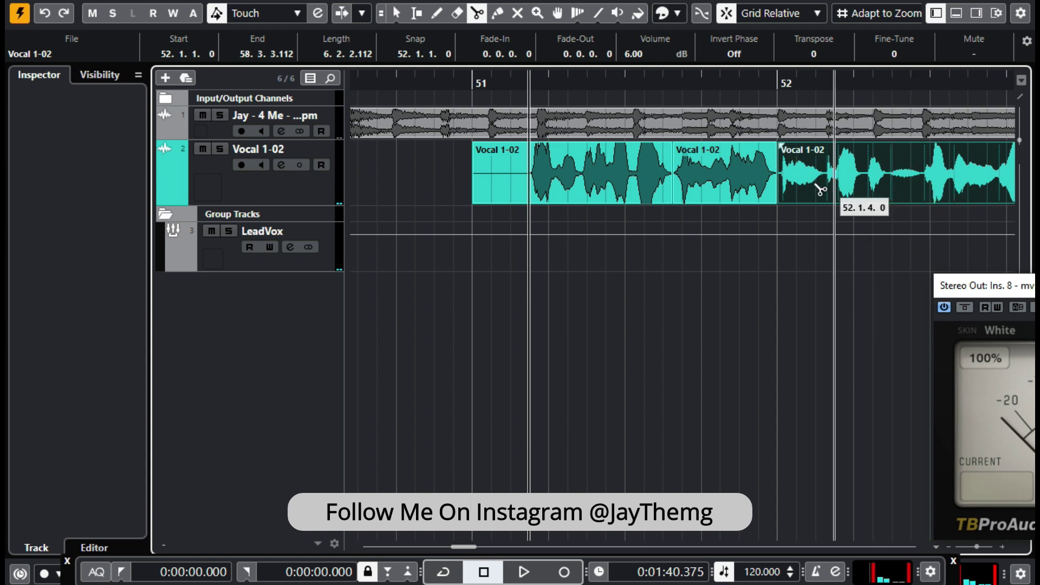
{"action": "left_click", "coordinate": [396, 13]}
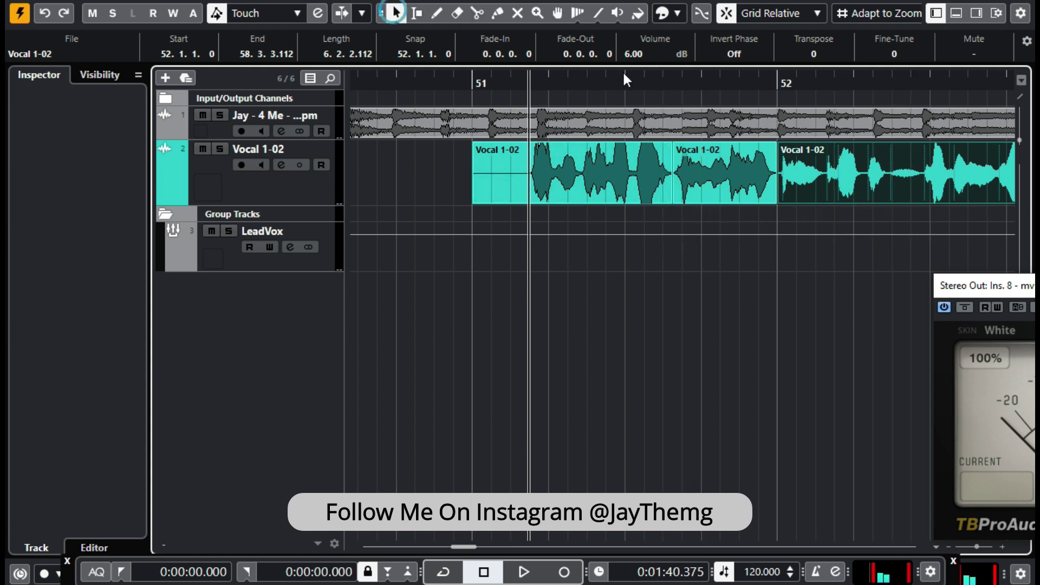
Step: Set the volume of the Vocal 1-02 part between 51.3.3.60 and 52.1.1.0 to 7.00 dB and audition it with the beat
{"action": "left_click", "coordinate": [709, 179]}
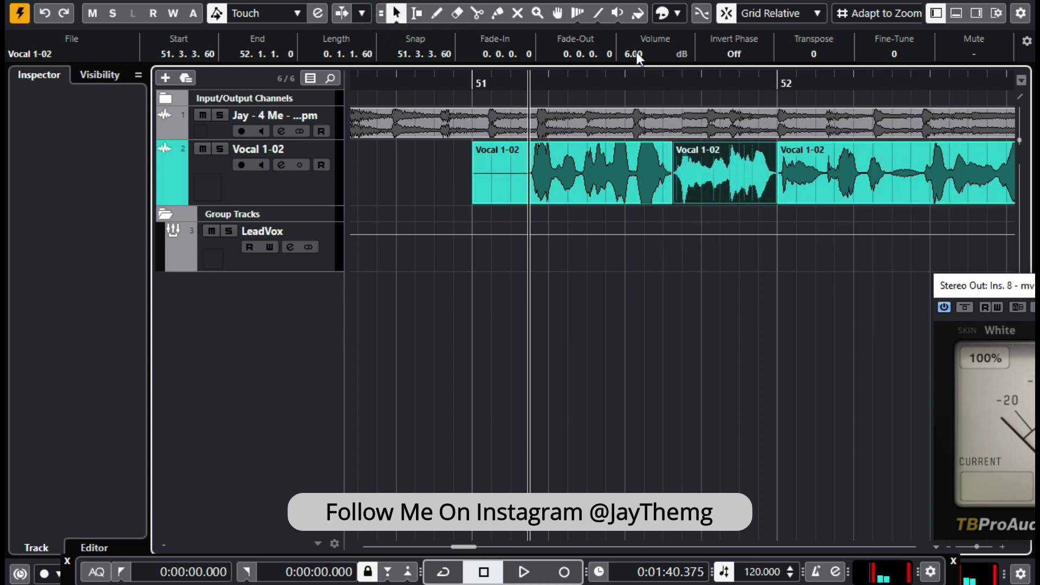
{"action": "scroll", "coordinate": [636, 52], "scroll_direction": "up", "scroll_amount": 1}
{"action": "key", "text": "space"}
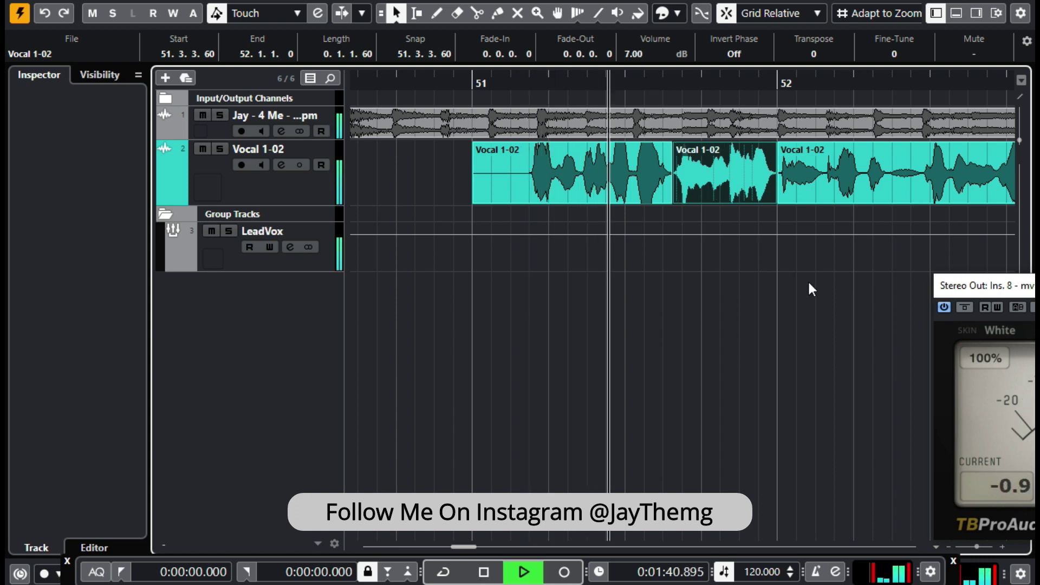
{"action": "key", "text": "space"}
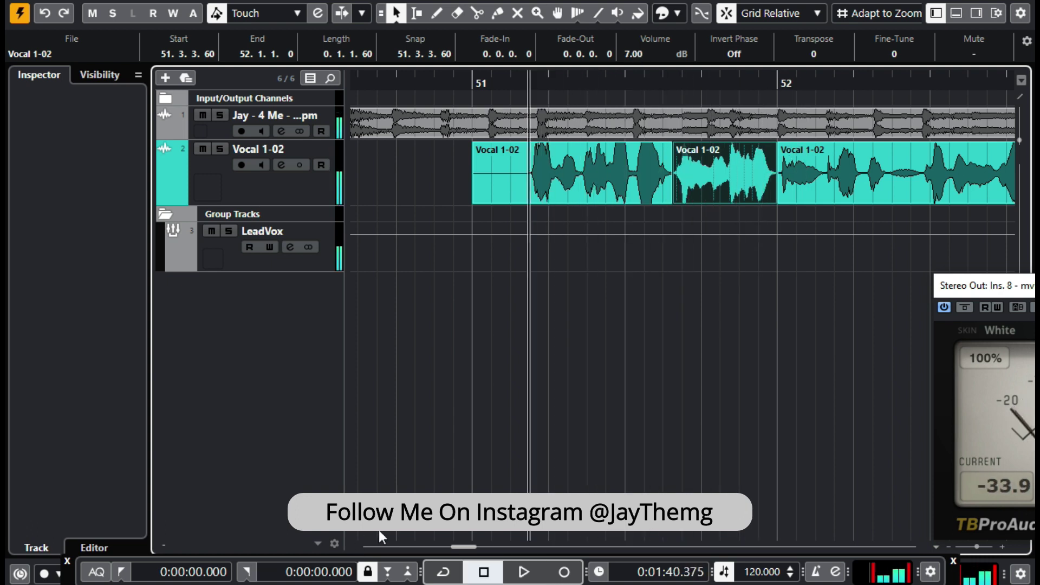
Step: Split the Vocal 1-02 event that starts at bar 52 at 52.1.3.60, 52.2.1.60 and 52.2.4.60
{"action": "left_click_drag", "start_coordinate": [892, 81], "coordinate": [601, 185]}
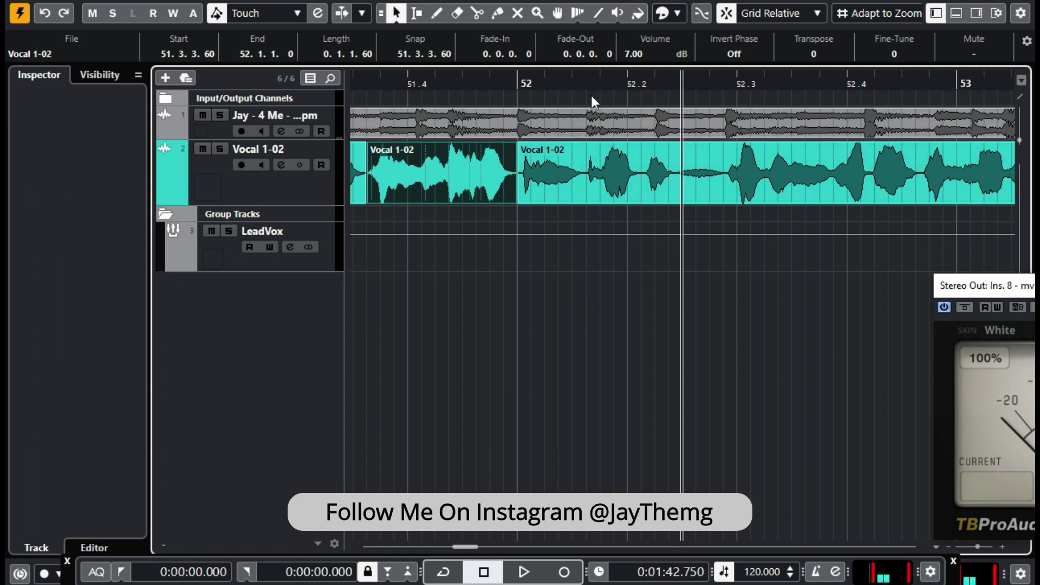
{"action": "left_click", "coordinate": [477, 13]}
{"action": "left_click", "coordinate": [586, 176]}
{"action": "left_click", "coordinate": [642, 177]}
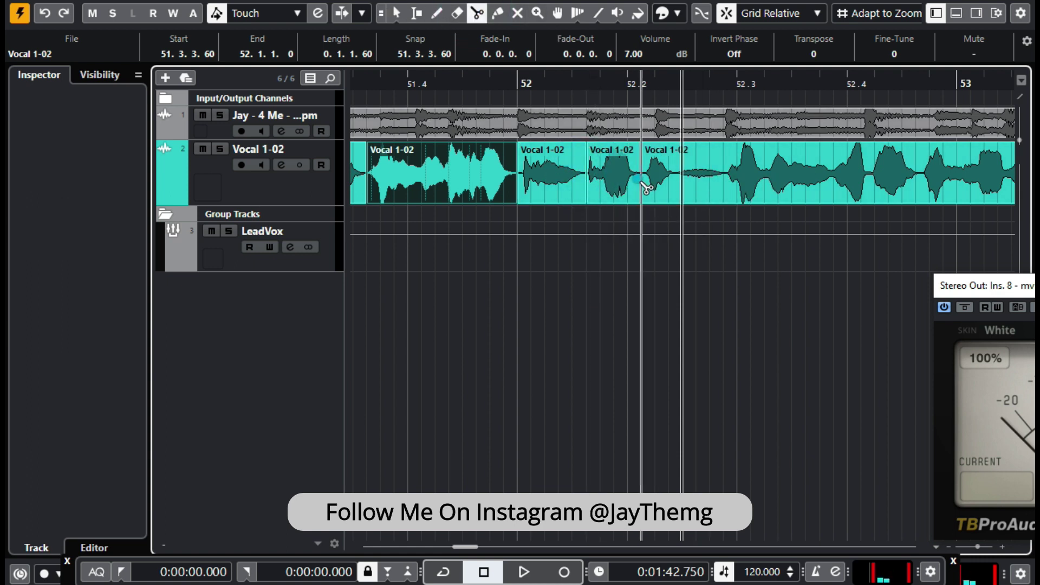
{"action": "left_click", "coordinate": [723, 184]}
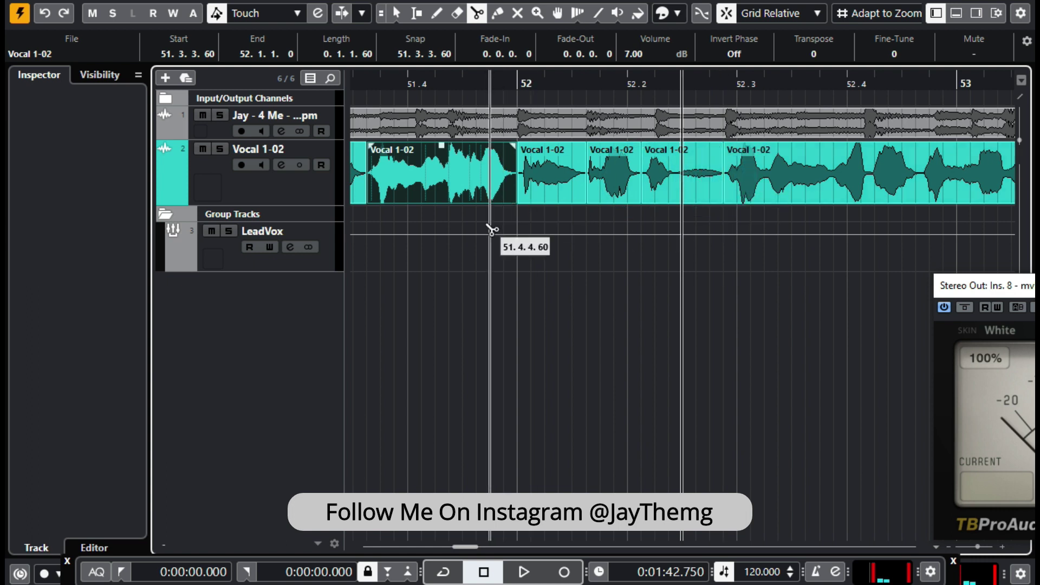
Step: Set the volume of the short Vocal 1-02 part starting at 52.1.1.0 to 8.00 dB and play across it
{"action": "left_click", "coordinate": [396, 13]}
{"action": "left_click", "coordinate": [555, 171]}
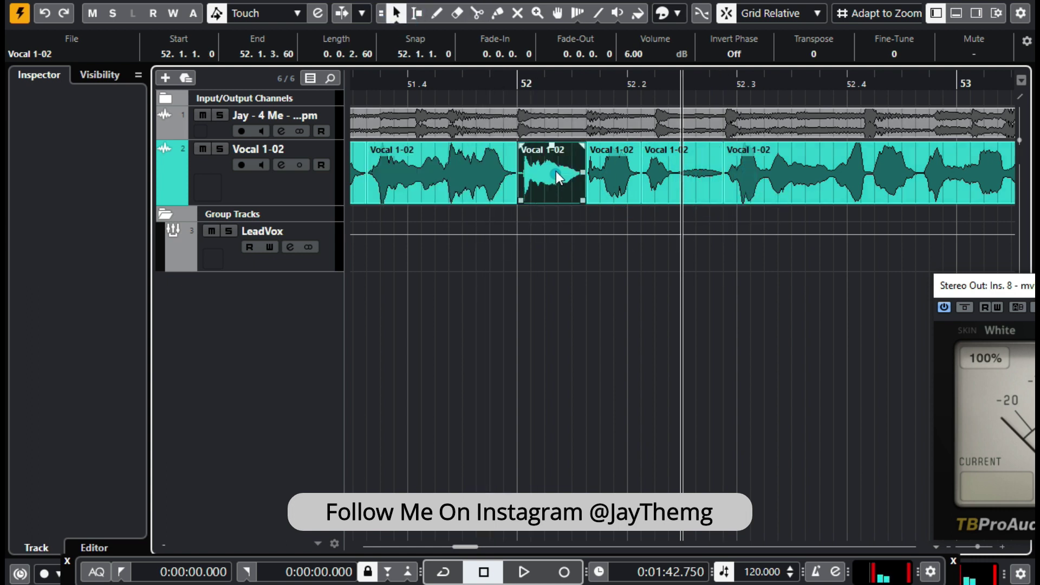
{"action": "scroll", "coordinate": [632, 54], "scroll_direction": "up", "scroll_amount": 2}
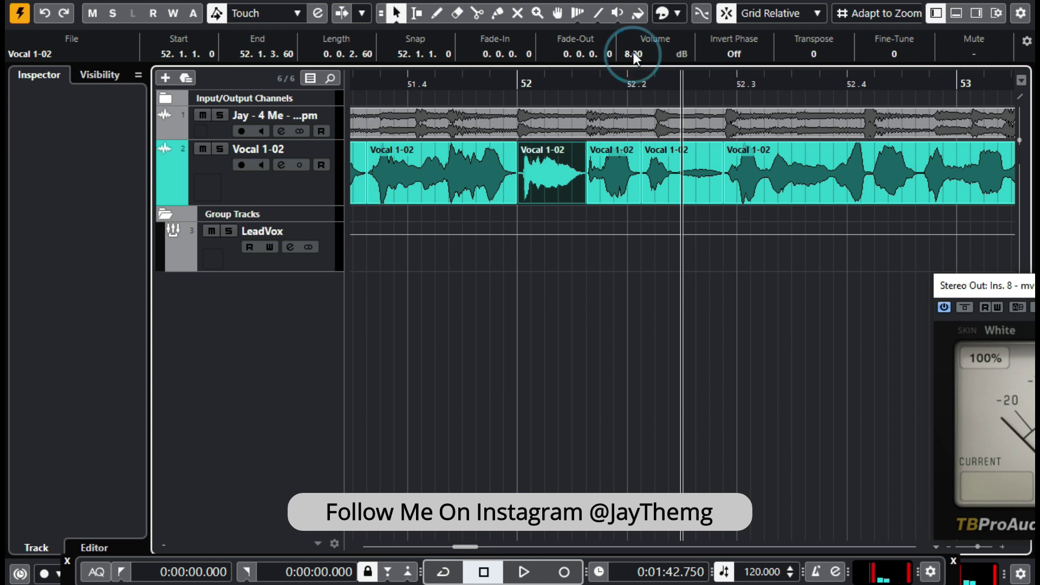
{"action": "left_click", "coordinate": [489, 75]}
{"action": "key", "text": "space"}
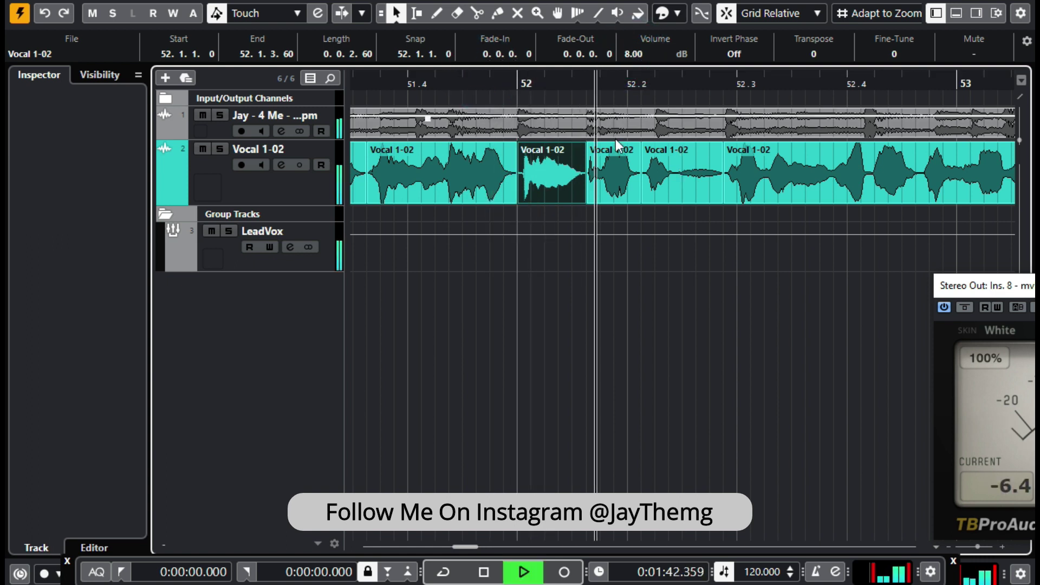
{"action": "key", "text": "space"}
Step: Set the volume of the quiet Vocal 1-02 part starting at 52.2.1.60 to 11.00 dB and audition it with the beat
{"action": "left_click", "coordinate": [661, 161]}
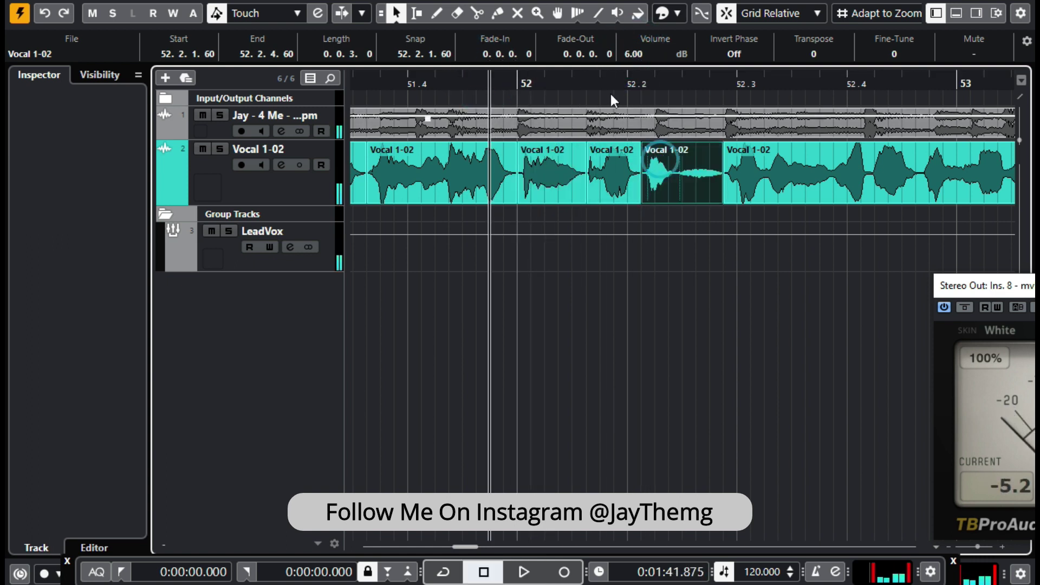
{"action": "scroll", "coordinate": [636, 43], "scroll_direction": "up", "scroll_amount": 5}
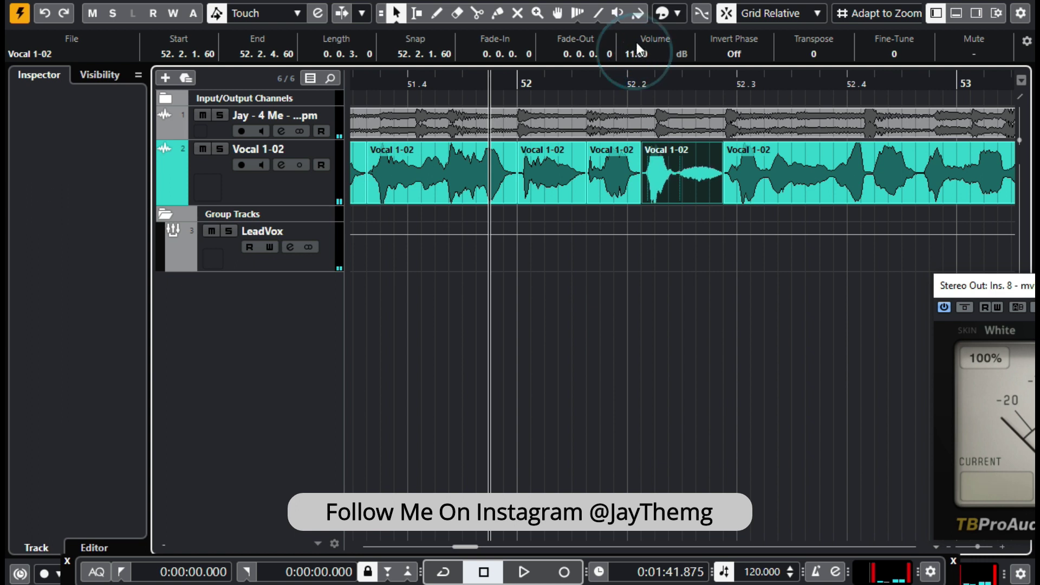
{"action": "key", "text": "space"}
{"action": "key", "text": "space"}
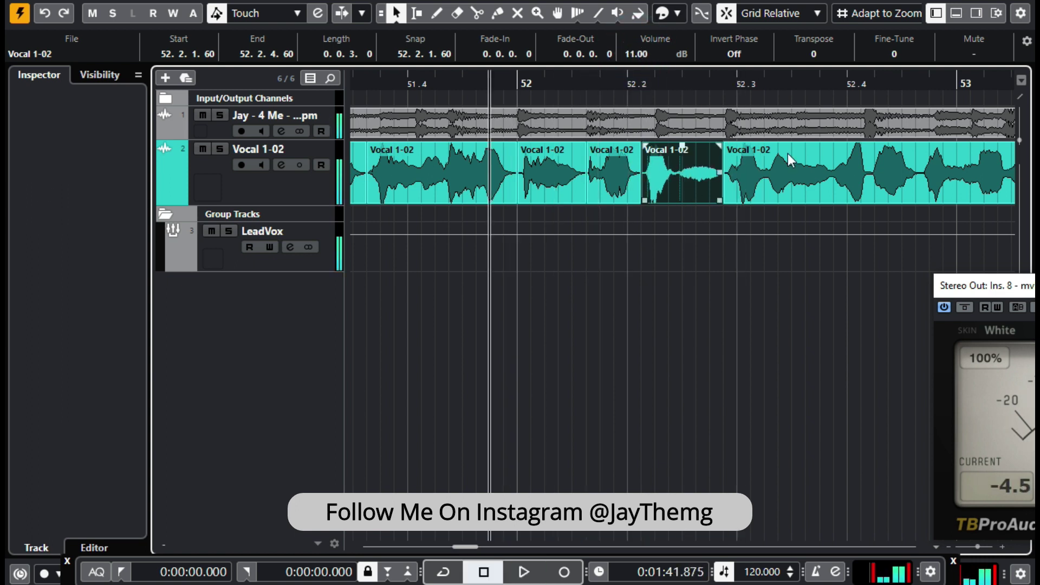
Step: Play from just before the Vocal 1-02 part that starts at 52.2.4.60 to check its level on the meter
{"action": "left_click", "coordinate": [872, 78]}
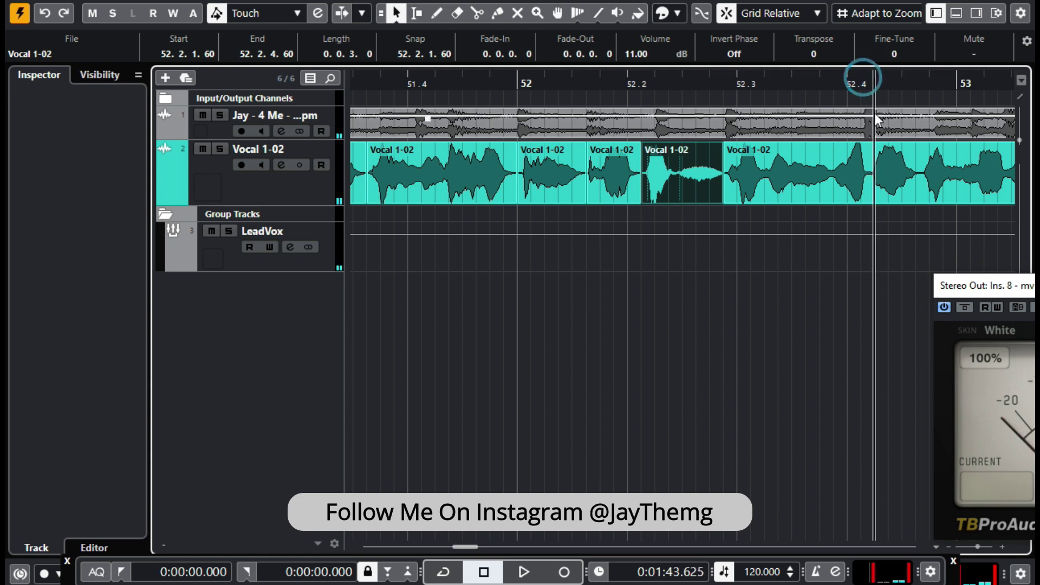
{"action": "key", "text": "g"}
{"action": "key", "text": "g"}
{"action": "key", "text": "g"}
{"action": "key", "text": "h"}
{"action": "key", "text": "h"}
{"action": "key", "text": "h"}
{"action": "left_click", "coordinate": [507, 78]}
{"action": "key", "text": "space"}
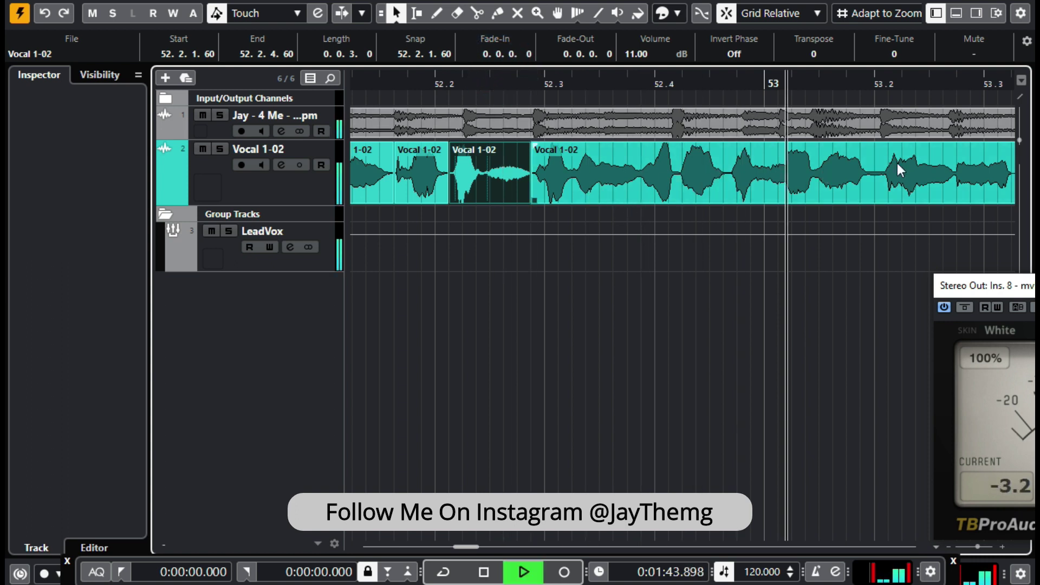
{"action": "key", "text": "space"}
Step: Set the volume of the Vocal 1-02 event starting at 52.2.4.60 to 8.00 dB and replay it with the beat
{"action": "left_click", "coordinate": [734, 185]}
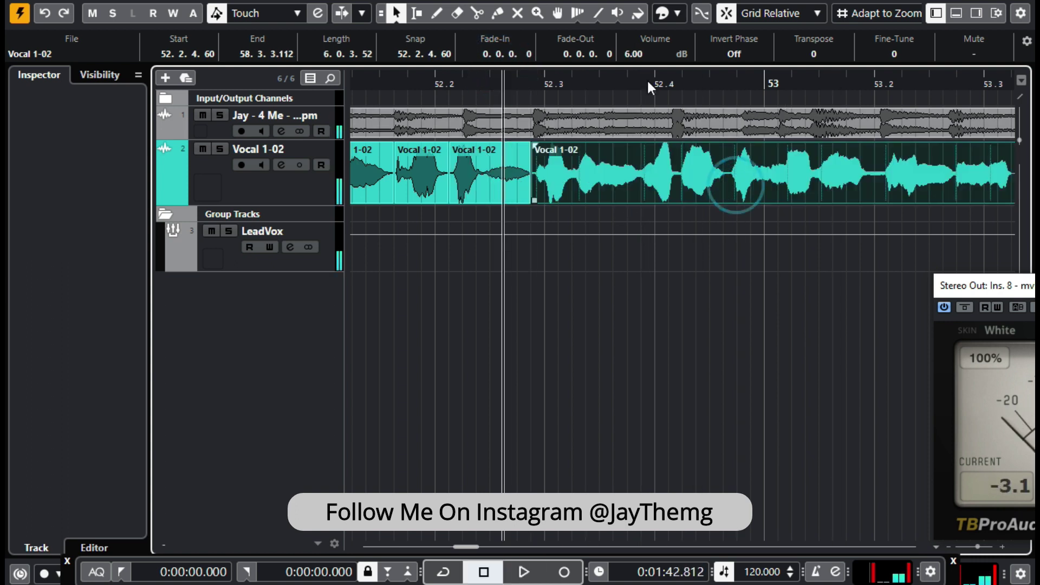
{"action": "scroll", "coordinate": [632, 59], "scroll_direction": "up", "scroll_amount": 2}
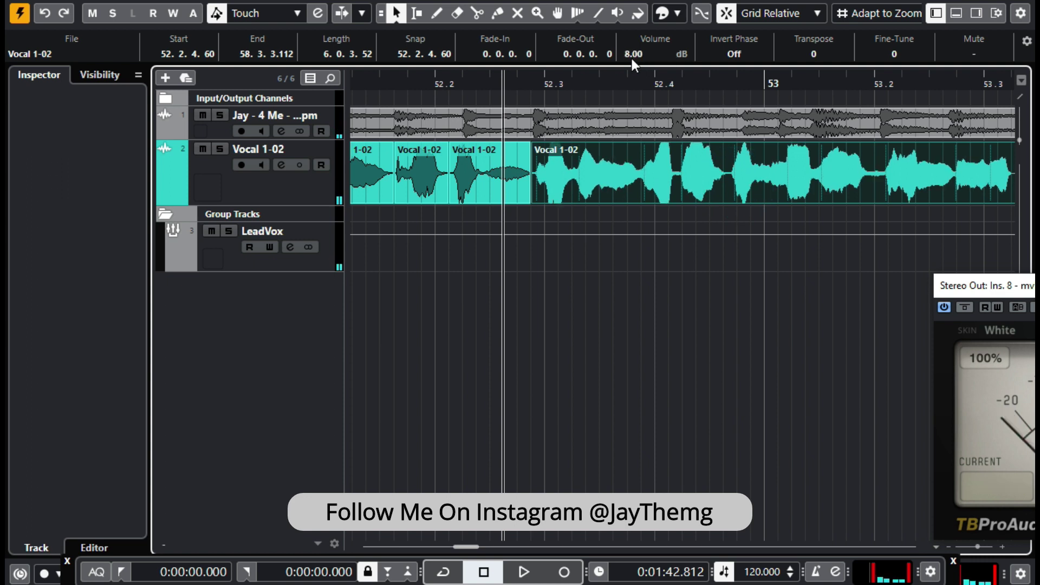
{"action": "scroll", "coordinate": [632, 59], "scroll_direction": "down", "scroll_amount": 1}
{"action": "scroll", "coordinate": [632, 58], "scroll_direction": "up", "scroll_amount": 1}
{"action": "key", "text": "space"}
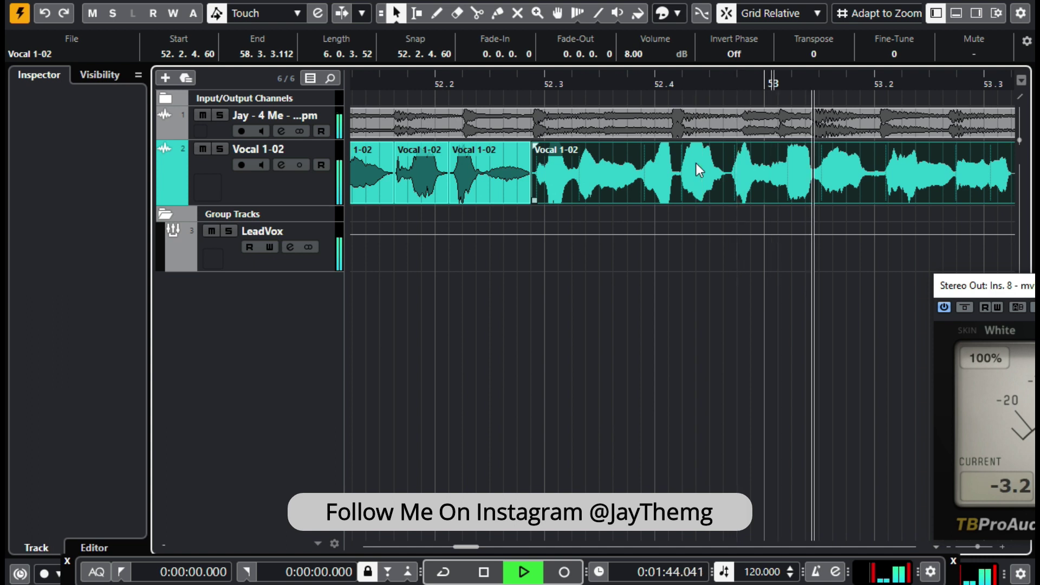
{"action": "key", "text": "space"}
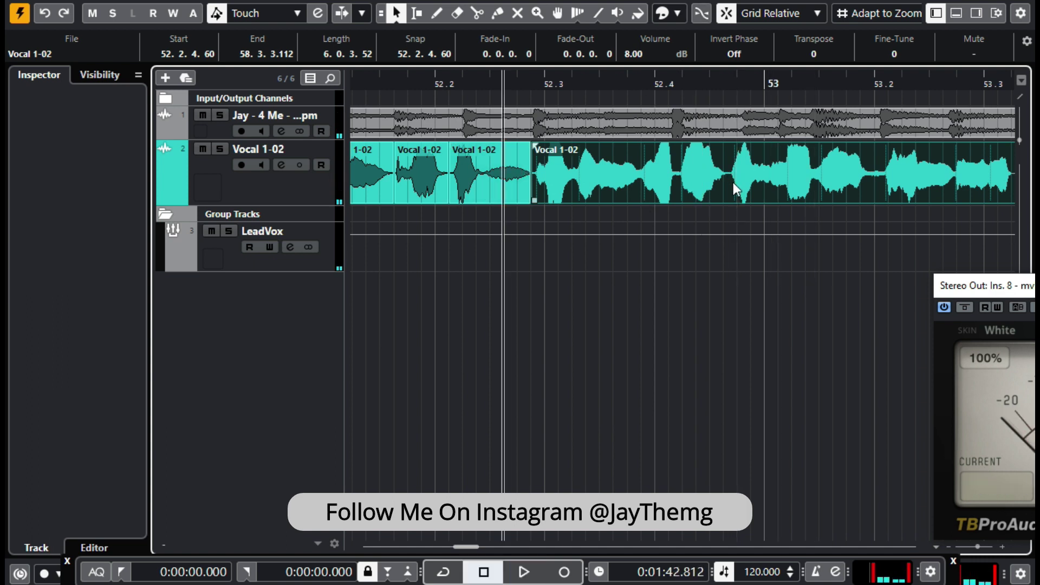
Step: Split the long Vocal 1-02 event at 53.2.1.0 and 53.3.3.0 and return to the selection tool
{"action": "key", "text": "g"}
{"action": "key", "text": "g"}
{"action": "key", "text": "g"}
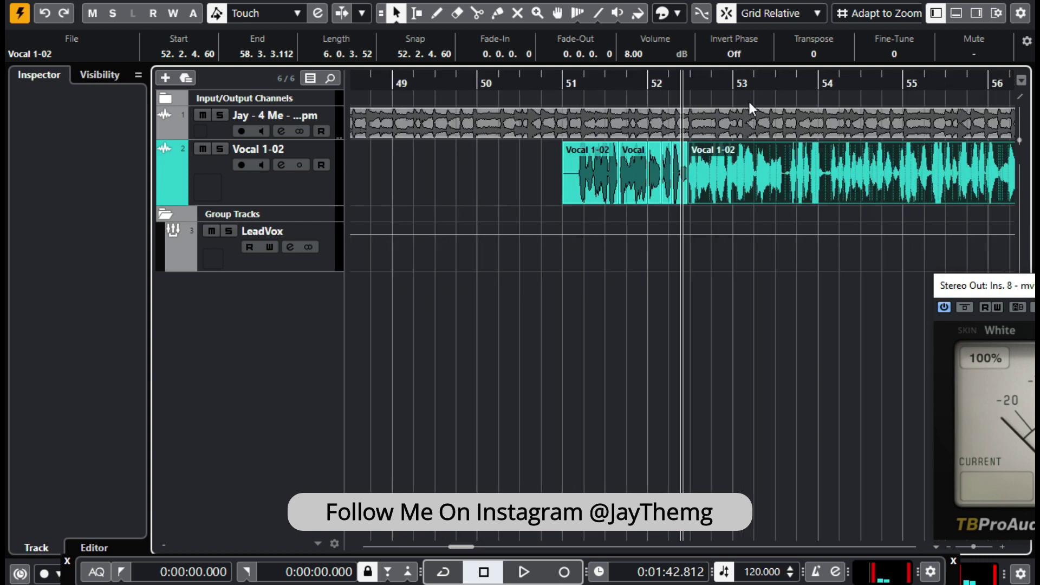
{"action": "left_click_drag", "start_coordinate": [745, 78], "coordinate": [711, 174]}
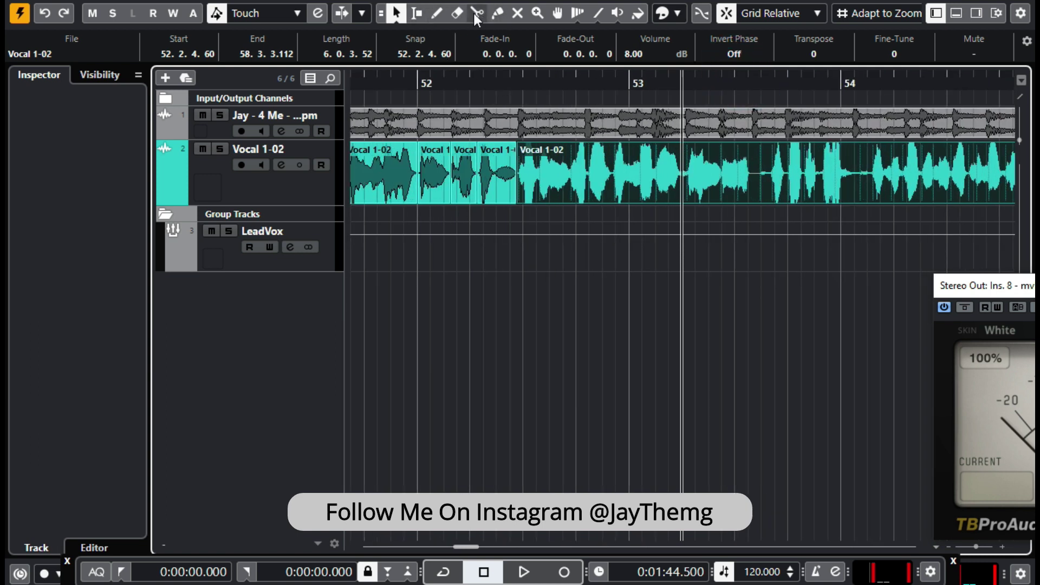
{"action": "left_click", "coordinate": [477, 13]}
{"action": "left_click", "coordinate": [685, 173]}
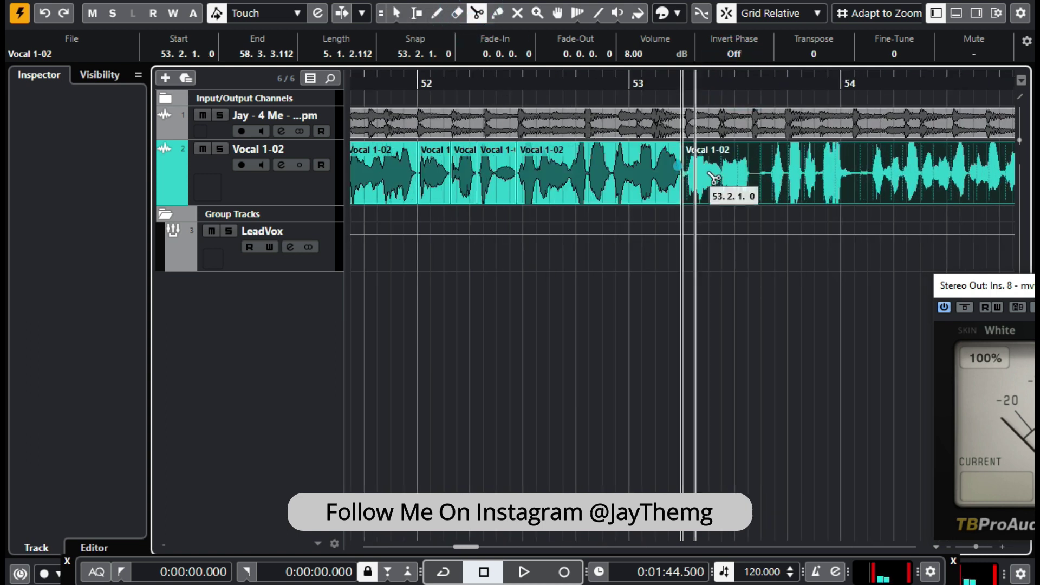
{"action": "left_click", "coordinate": [762, 168]}
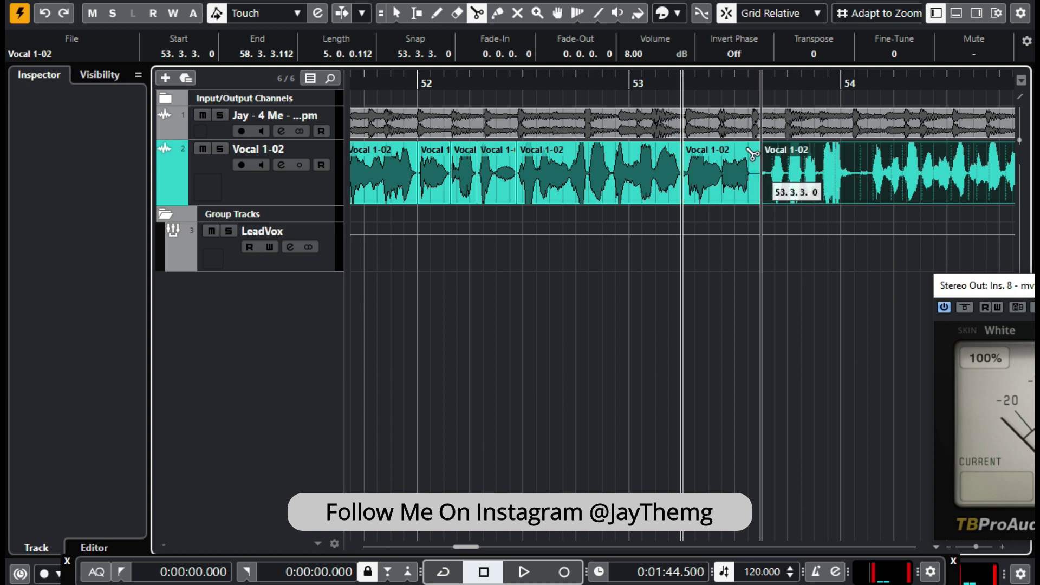
{"action": "right_click", "coordinate": [726, 109]}
{"action": "left_click", "coordinate": [730, 109]}
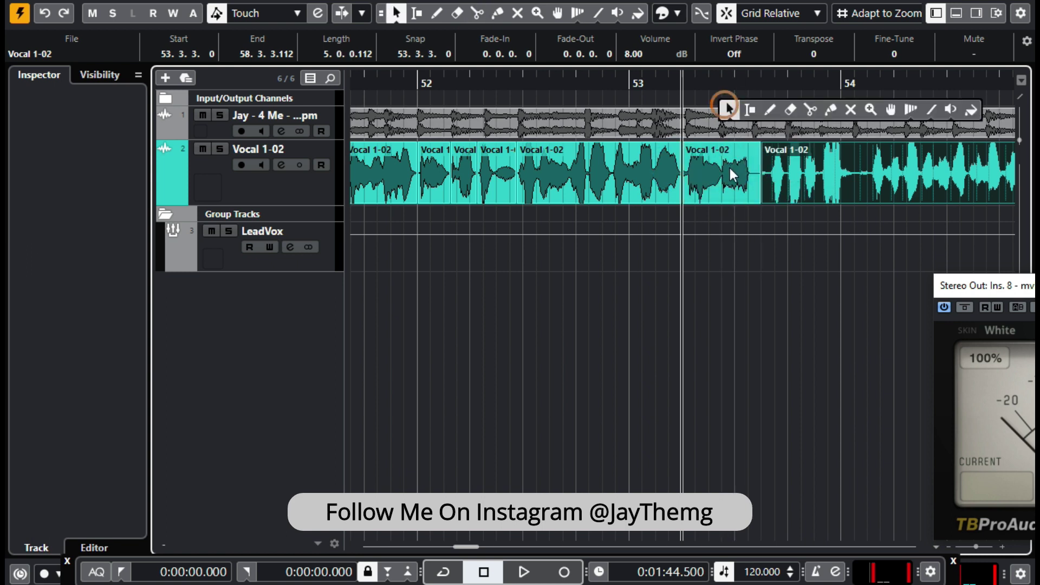
Step: Raise the volume of the Vocal 1-02 part between 53.2.1.0 and 53.3.3.0 to 9.12 dB and audition it in context
{"action": "left_click", "coordinate": [696, 159]}
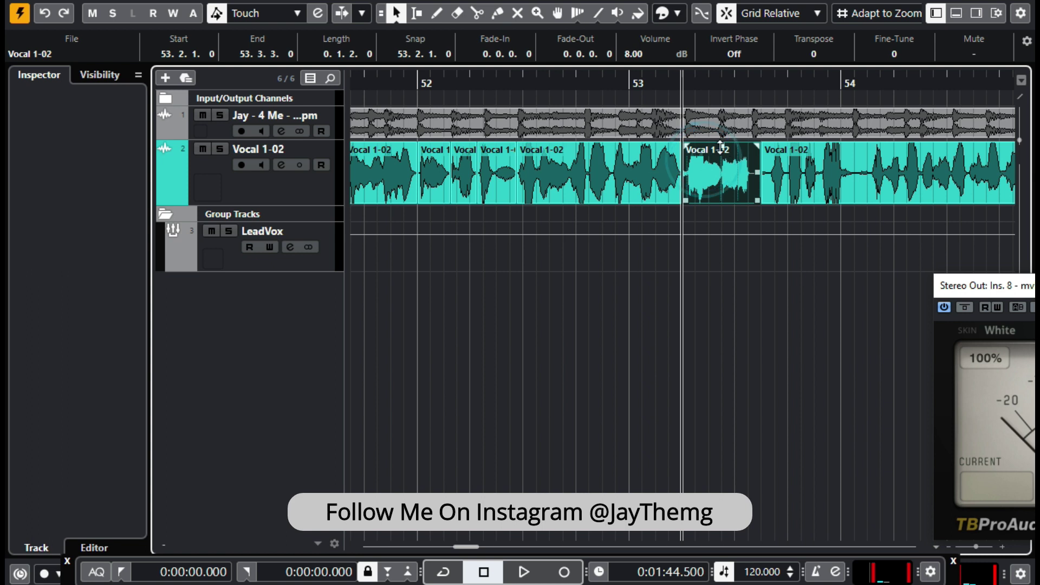
{"action": "left_click_drag", "start_coordinate": [721, 144], "coordinate": [704, 128]}
{"action": "key", "text": "space"}
{"action": "key", "text": "space"}
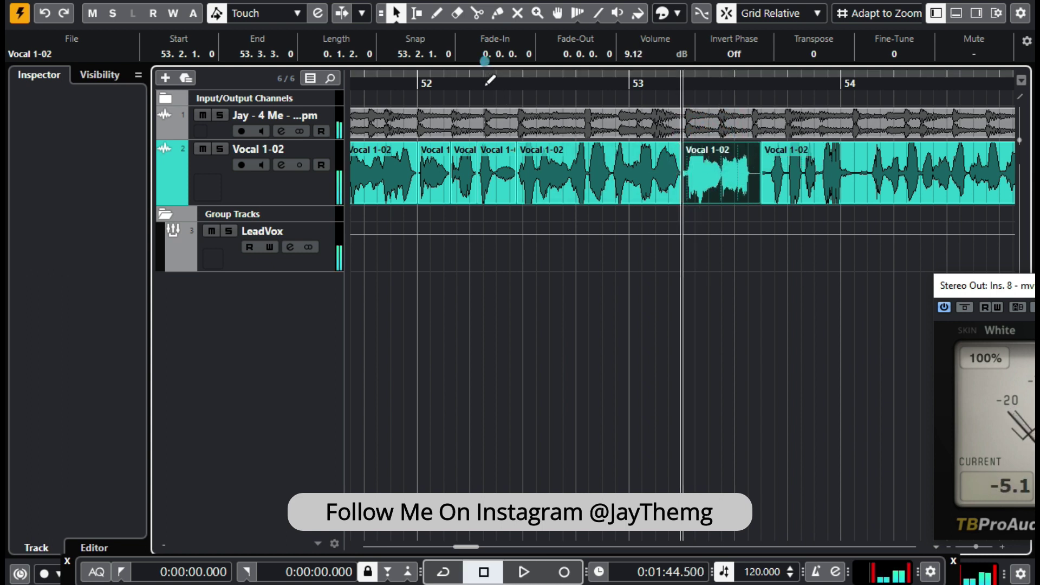
{"action": "left_click", "coordinate": [483, 83]}
{"action": "key", "text": "space"}
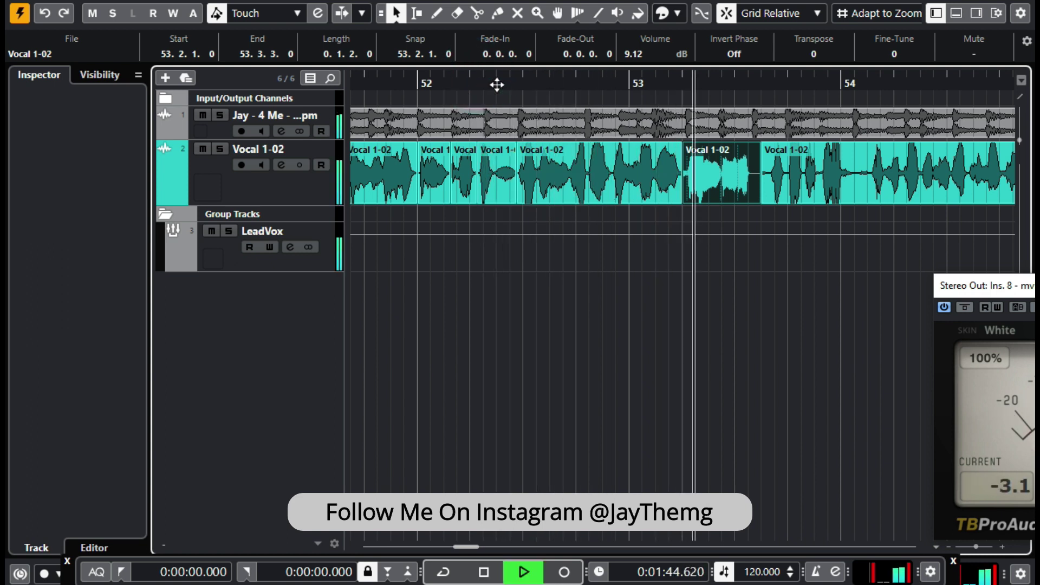
{"action": "key", "text": "space"}
Step: Raise the volume of the quiet Vocal 1-02 part between 55.1.3.60 and 55.2.2.0 to 10.64 dB
{"action": "left_click", "coordinate": [653, 183]}
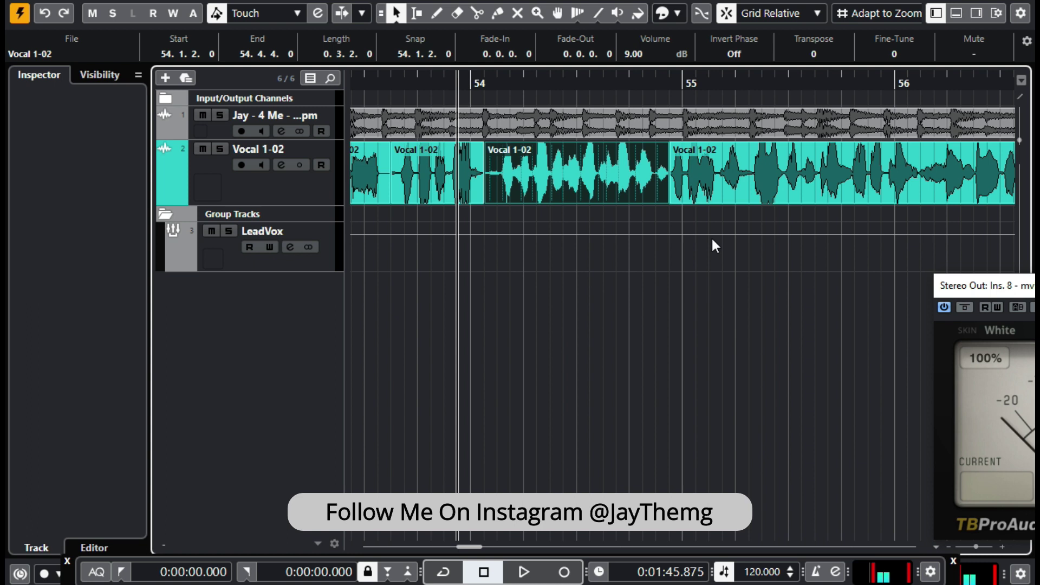
{"action": "mouse_move", "coordinate": [588, 197]}
{"action": "mouse_move", "coordinate": [778, 195]}
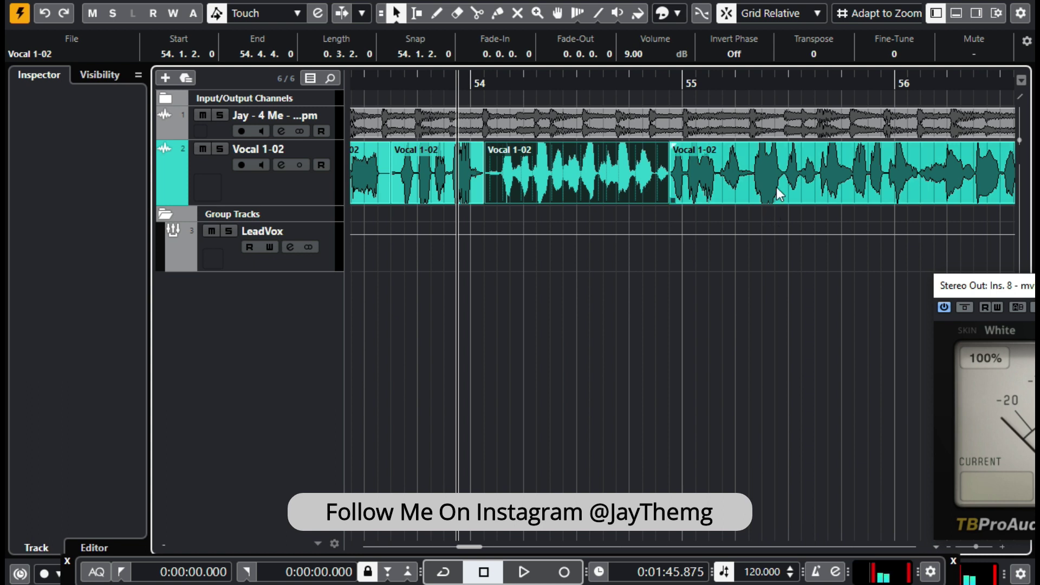
{"action": "left_click_drag", "start_coordinate": [474, 549], "coordinate": [476, 549]}
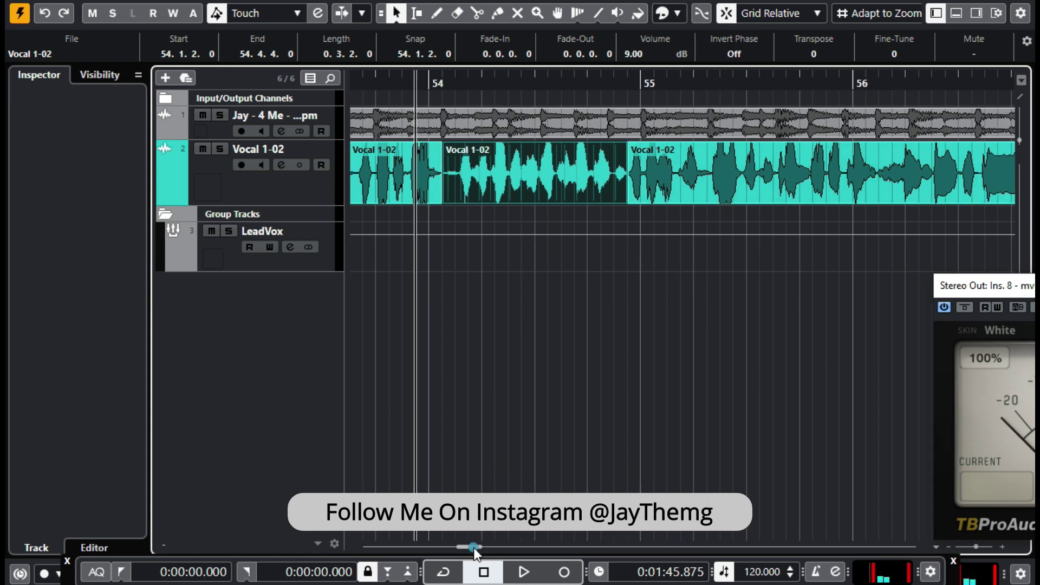
{"action": "left_click", "coordinate": [600, 73]}
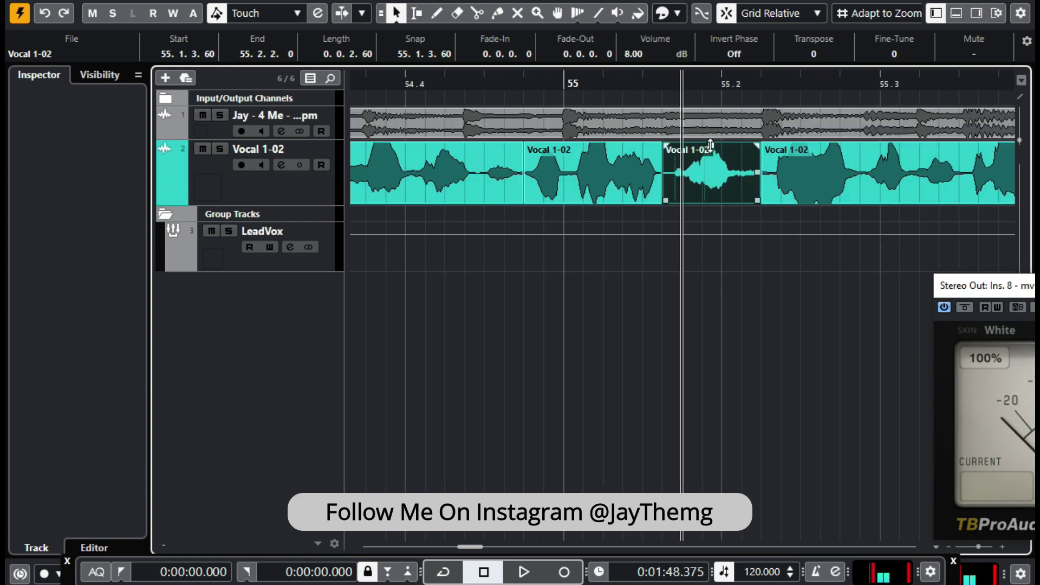
{"action": "left_click_drag", "start_coordinate": [711, 146], "coordinate": [708, 86]}
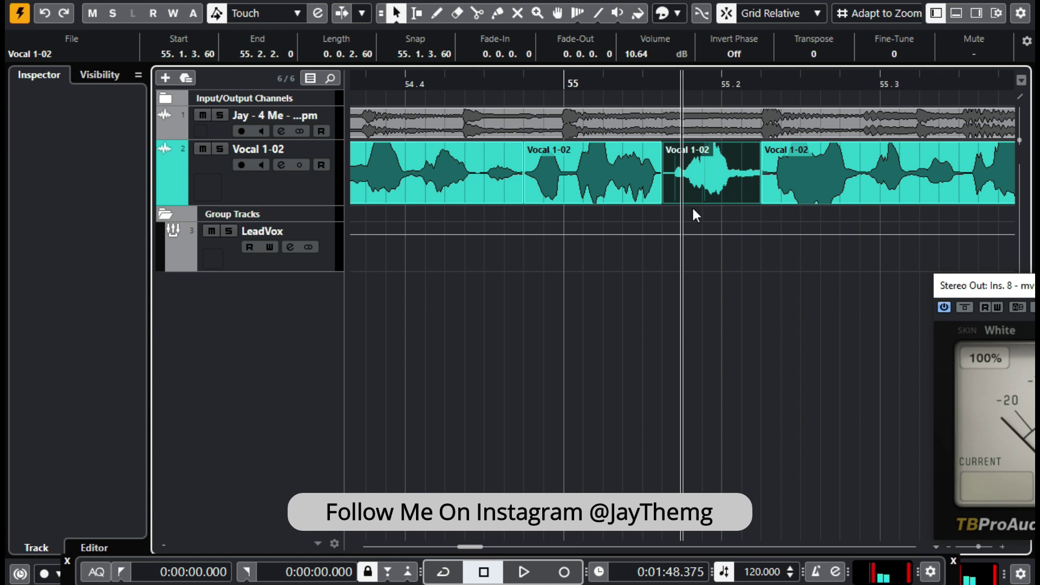
Step: Audition the complete Vocal 1-02 performance with the beat from bar 51 while watching the output meter
{"action": "left_click", "coordinate": [609, 82]}
{"action": "left_click", "coordinate": [613, 85]}
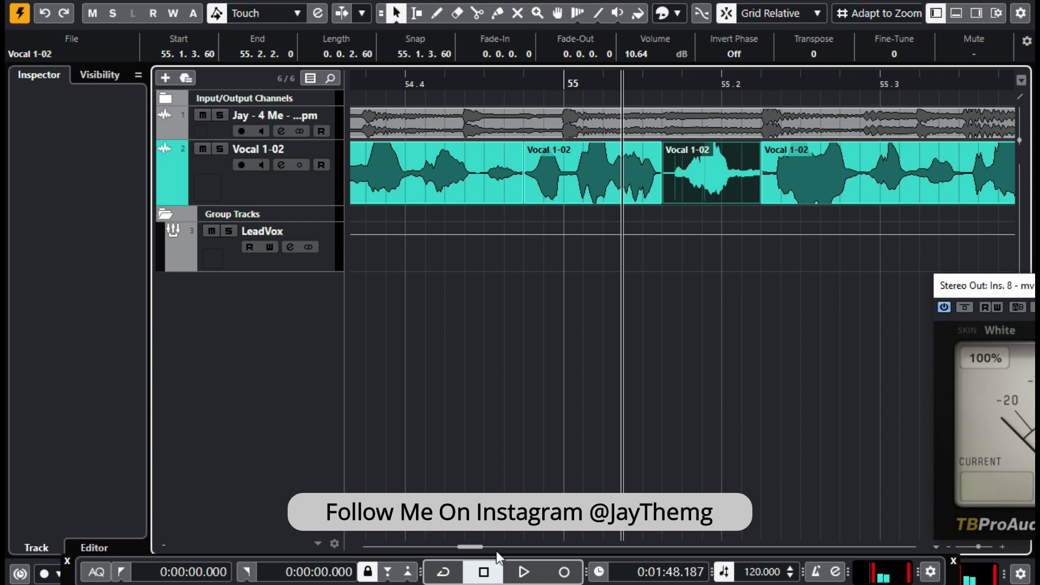
{"action": "key", "text": "g"}
{"action": "key", "text": "g"}
{"action": "key", "text": "g"}
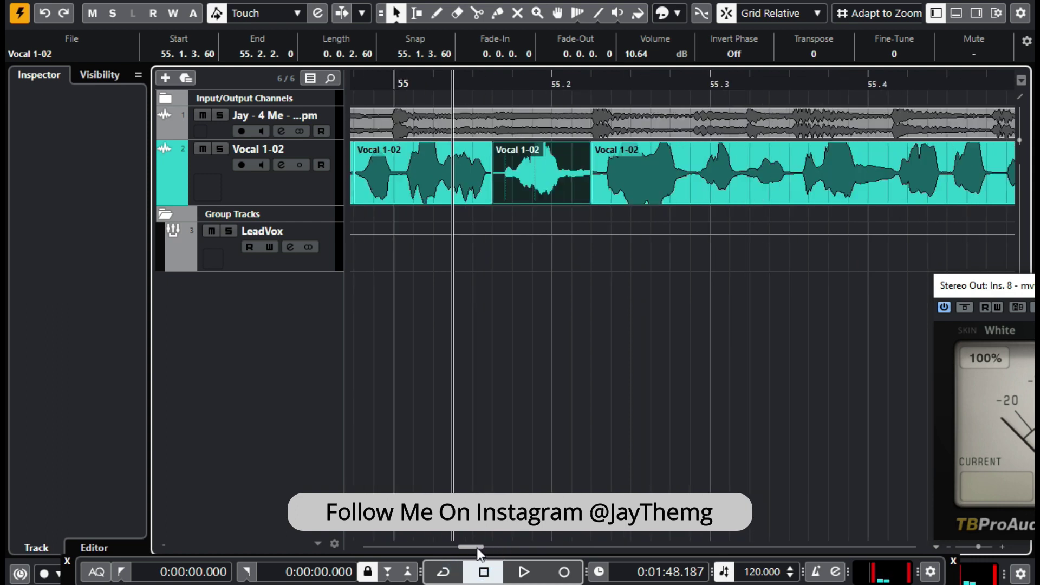
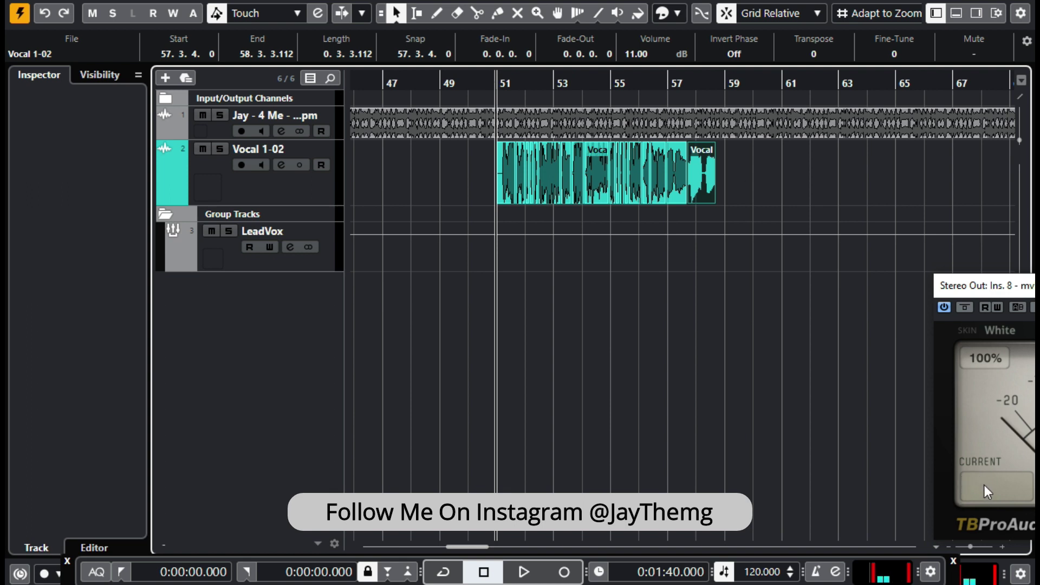
{"action": "key", "text": "space"}
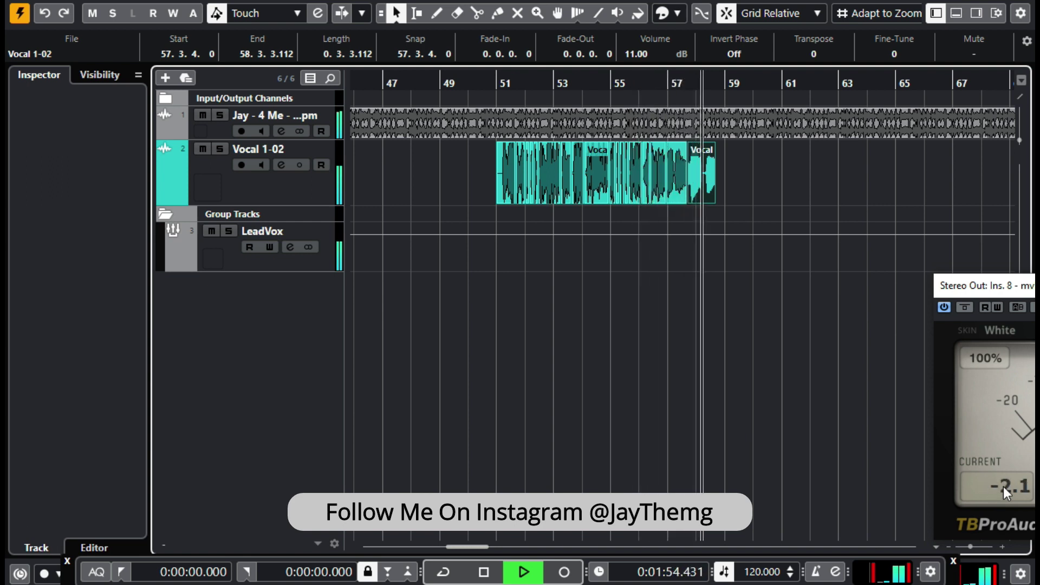
Step: Stop playback and slightly lower the volume of the last Vocal 1-02 event, starting at 57.3.4.0
{"action": "key", "text": "h"}
{"action": "key", "text": "h"}
{"action": "key", "text": "h"}
{"action": "key", "text": "space"}
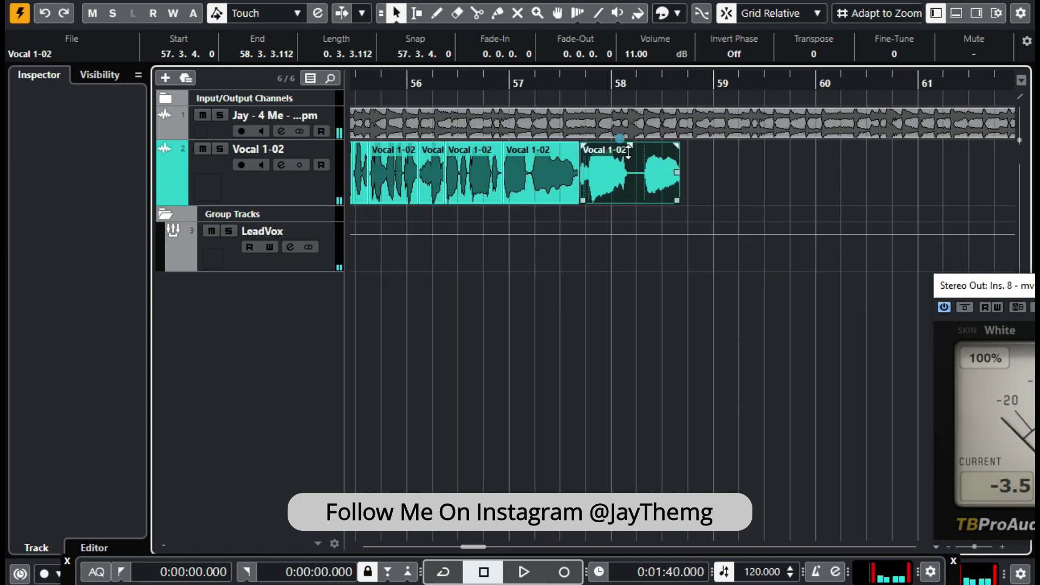
{"action": "left_click_drag", "start_coordinate": [628, 152], "coordinate": [629, 161]}
Step: Set the volume of the Vocal 1-02 event starting at 56.4.4.0 to 10.26 dB and replay it with the beat
{"action": "left_click", "coordinate": [542, 166]}
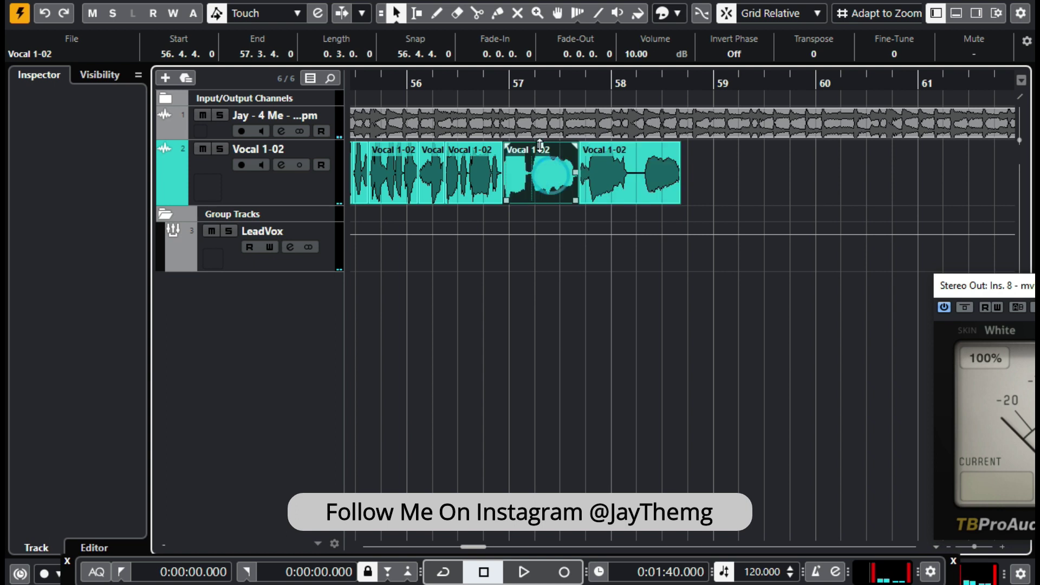
{"action": "left_click_drag", "start_coordinate": [540, 139], "coordinate": [541, 137]}
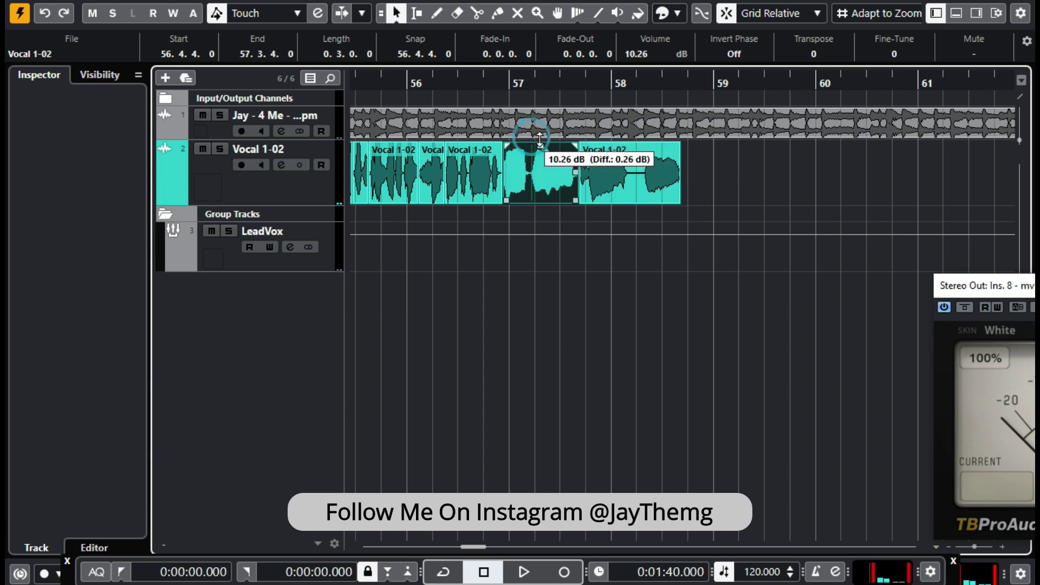
{"action": "left_click", "coordinate": [463, 82]}
{"action": "key", "text": "space"}
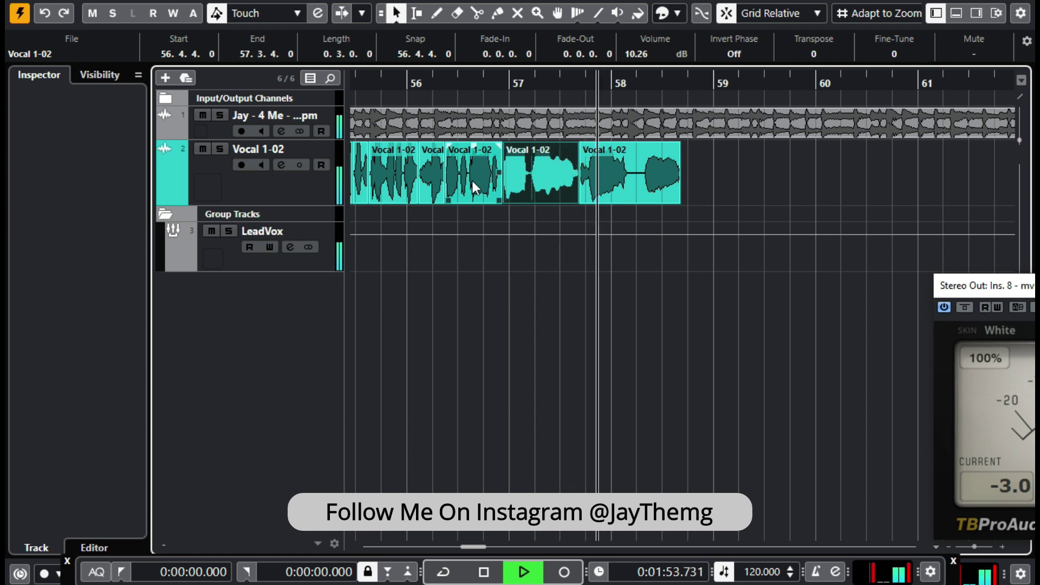
Step: Set the locators around all the Vocal 1-02 events and stop playback
{"action": "key", "text": "ctrl+a"}
{"action": "key", "text": "p"}
{"action": "key", "text": "space"}
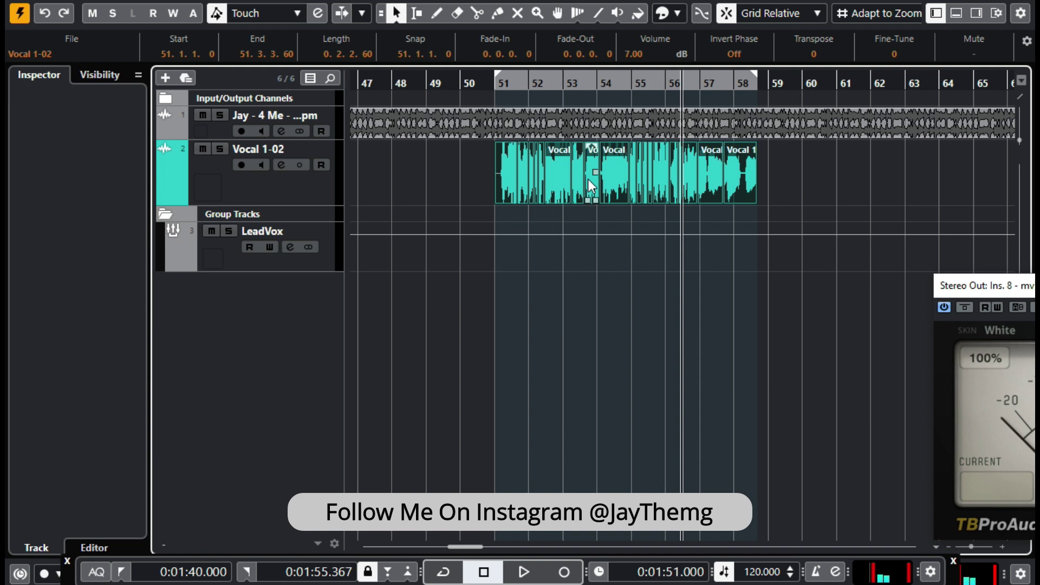
Step: Insert Antares Auto-Tune Access in the first insert slot of the Vocal 1-02 channel
{"action": "left_click", "coordinate": [288, 183]}
{"action": "left_click", "coordinate": [281, 165]}
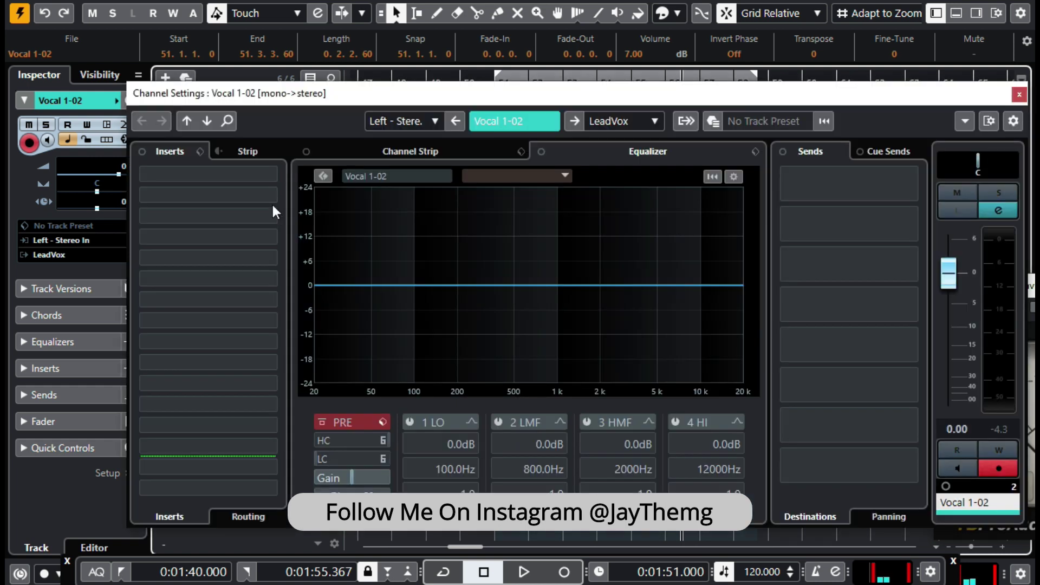
{"action": "left_click", "coordinate": [268, 179]}
{"action": "left_click", "coordinate": [161, 244]}
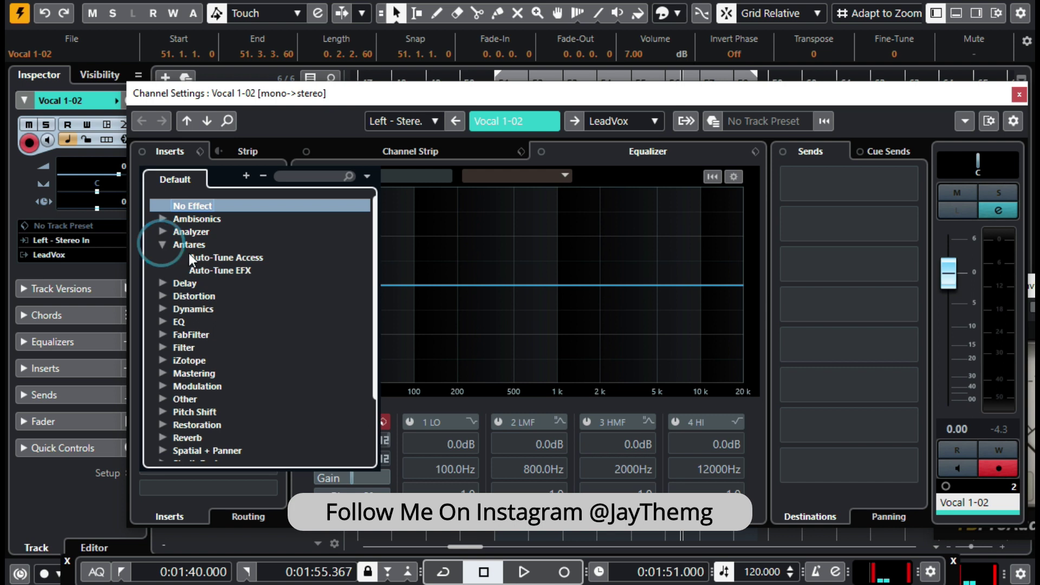
{"action": "left_click", "coordinate": [214, 257]}
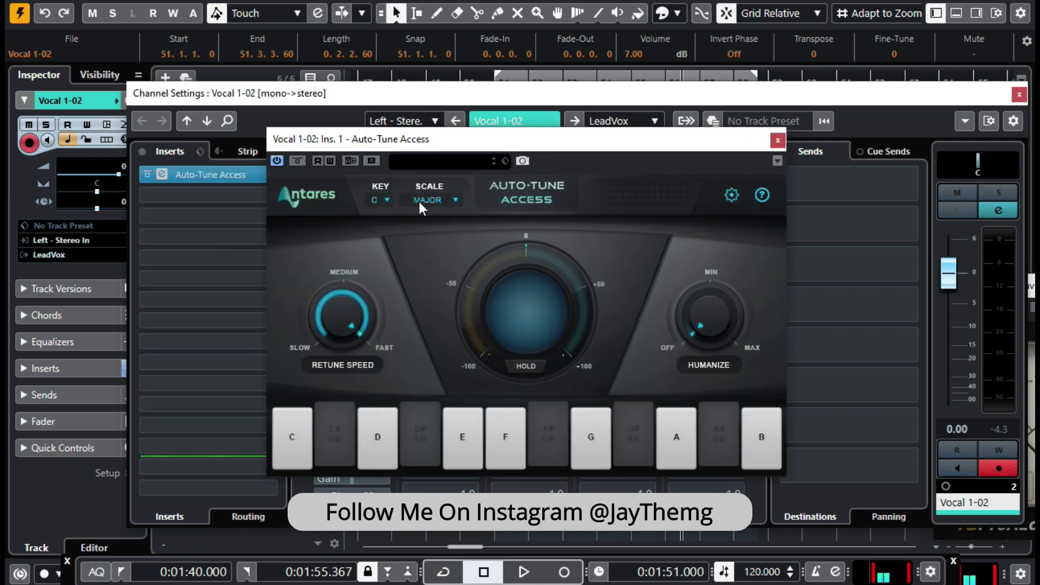
Step: Set the Auto-Tune Access key to G and audition the tuned vocal with the beat
{"action": "left_click", "coordinate": [386, 199]}
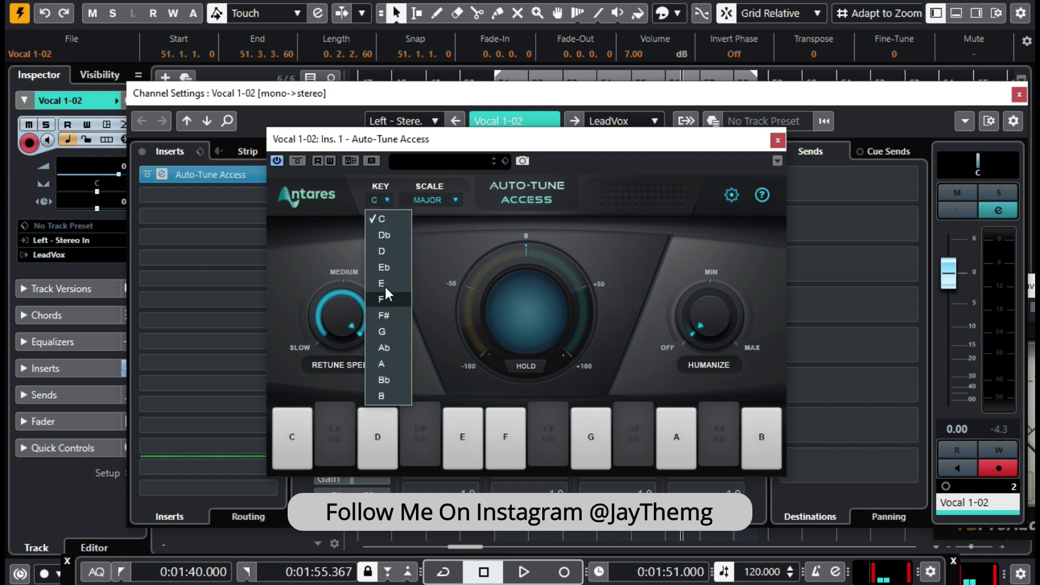
{"action": "left_click", "coordinate": [390, 333]}
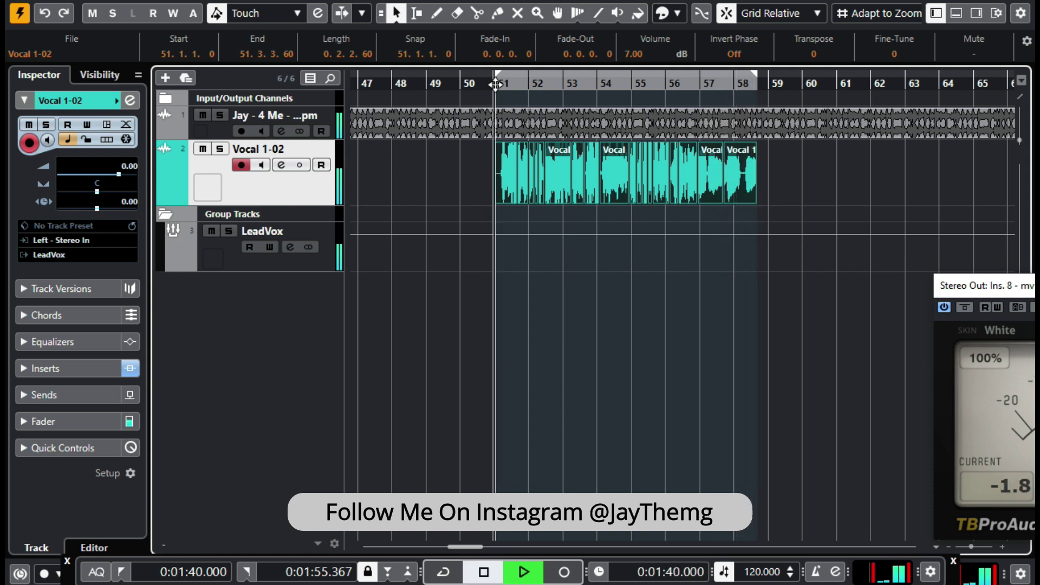
{"action": "key", "text": "space"}
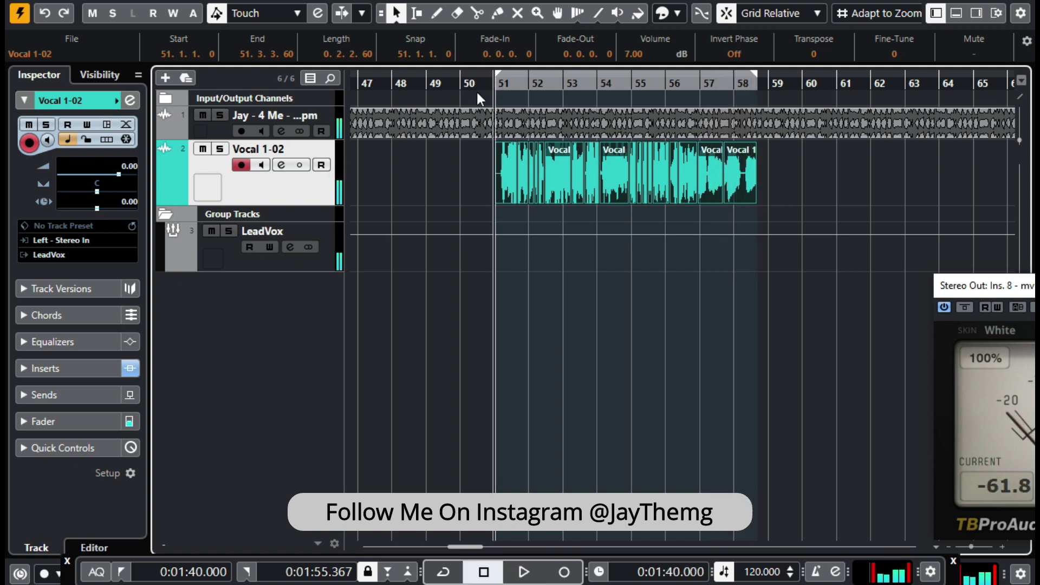
Step: Insert the Gate dynamics effect in the first insert slot of the LeadVox group channel
{"action": "left_click", "coordinate": [331, 237]}
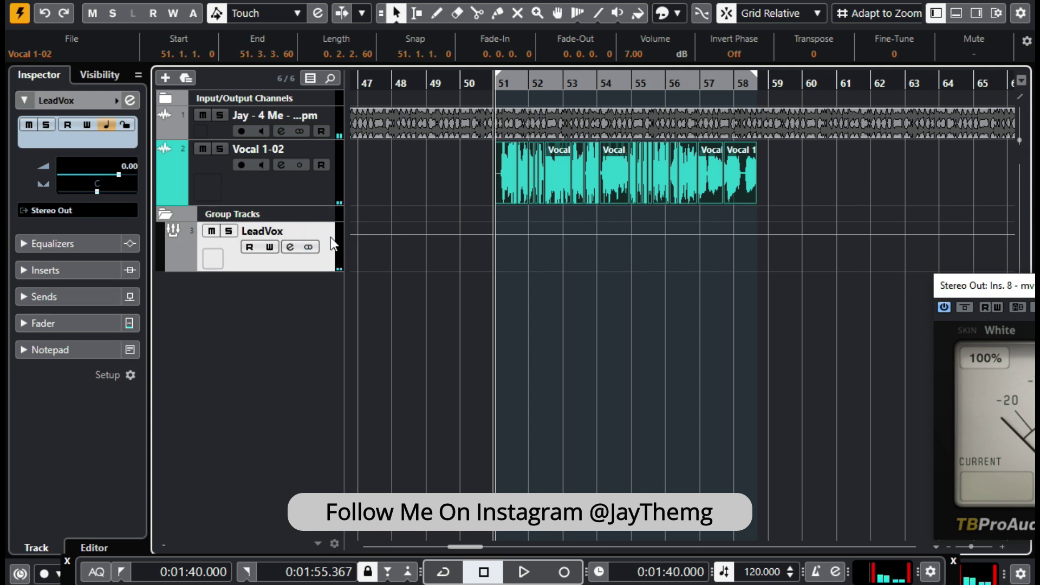
{"action": "left_click", "coordinate": [290, 247]}
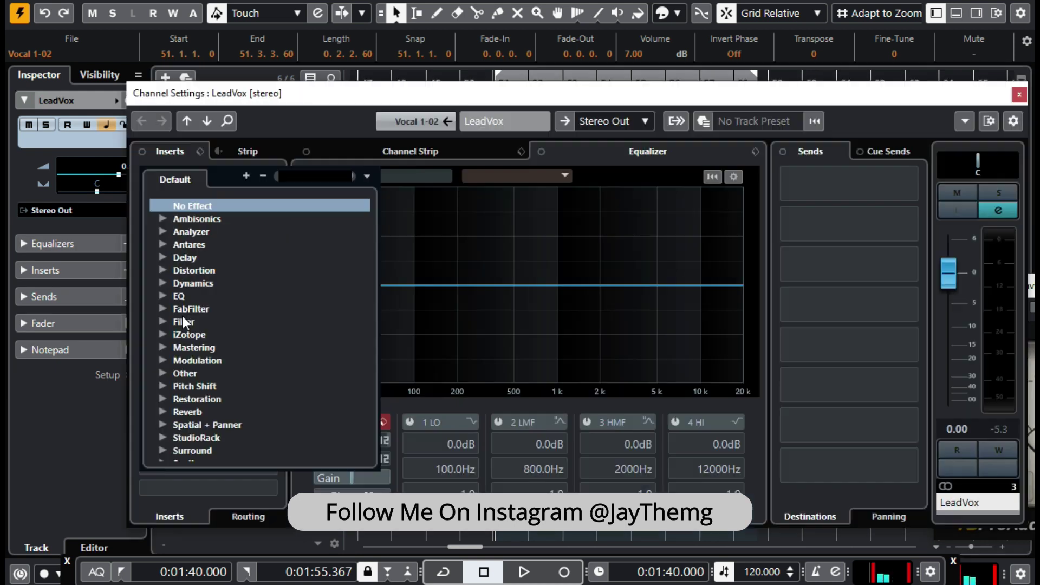
{"action": "left_click", "coordinate": [160, 282]}
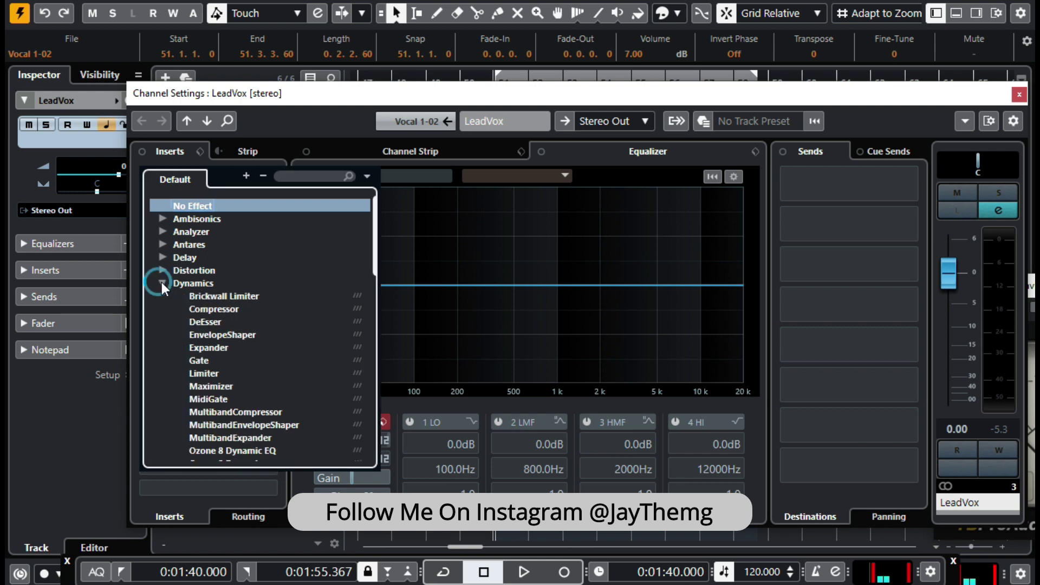
{"action": "left_click", "coordinate": [205, 359]}
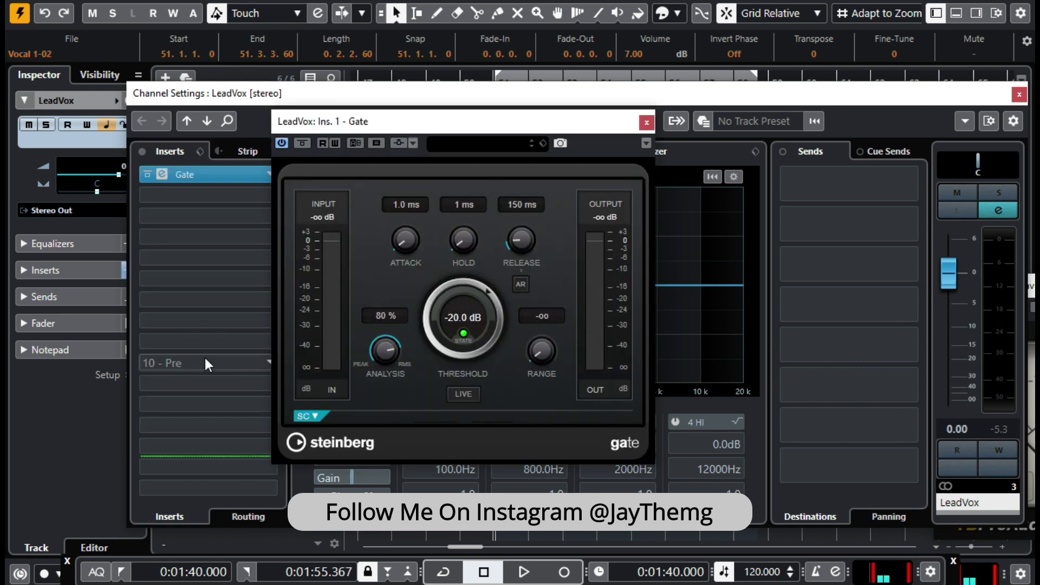
Step: Load the Clean Lead Vox preset in the Gate and close the LeadVox channel settings
{"action": "left_click", "coordinate": [488, 143]}
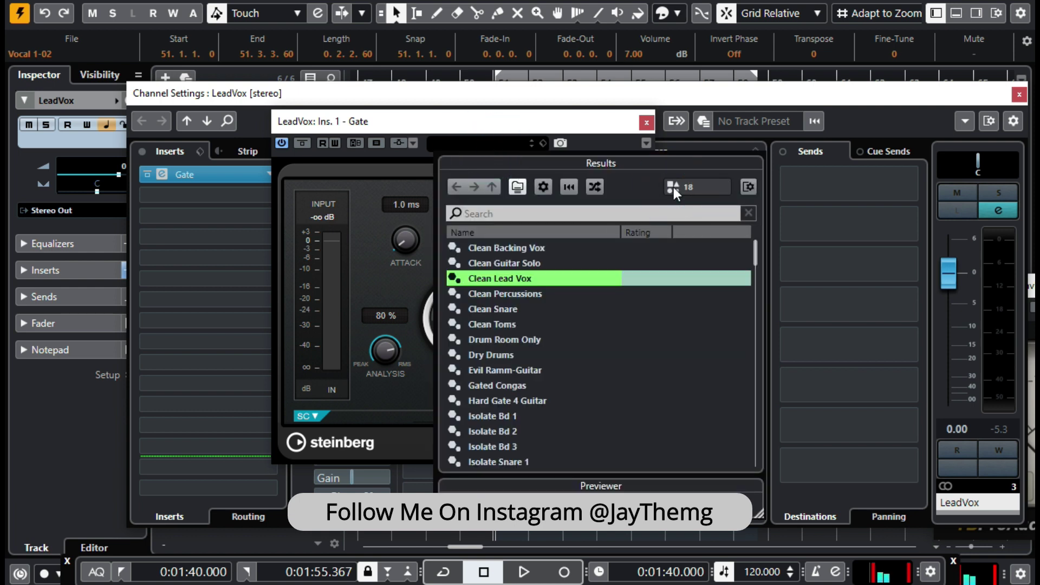
{"action": "double_click", "coordinate": [506, 278]}
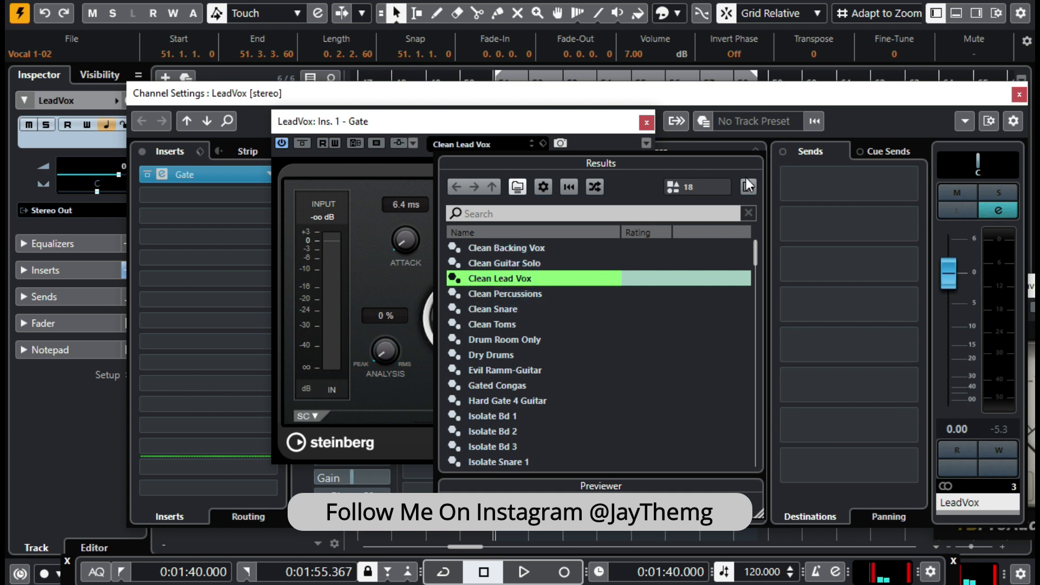
{"action": "left_click", "coordinate": [623, 121]}
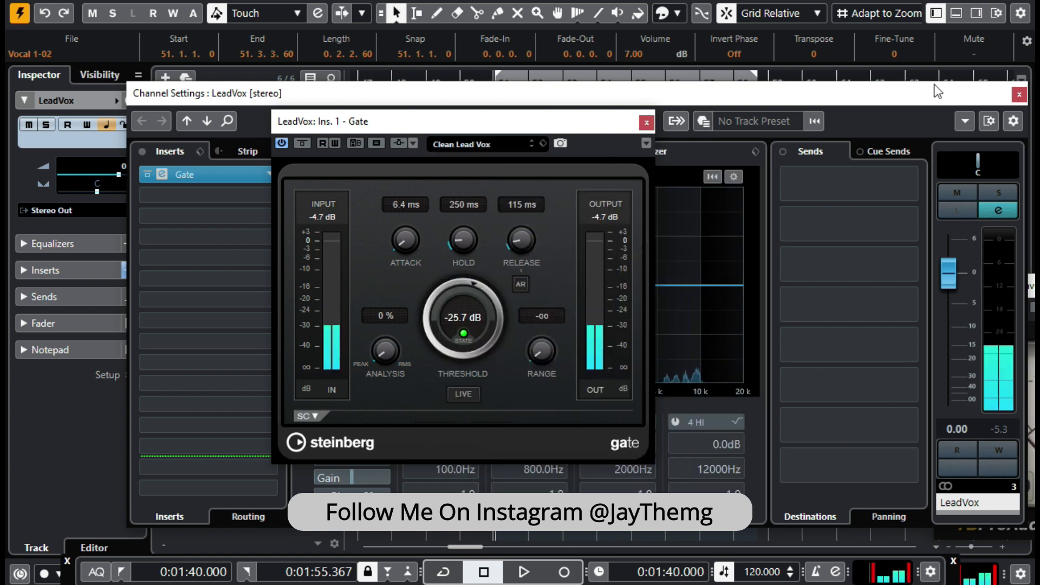
{"action": "left_click", "coordinate": [1013, 97]}
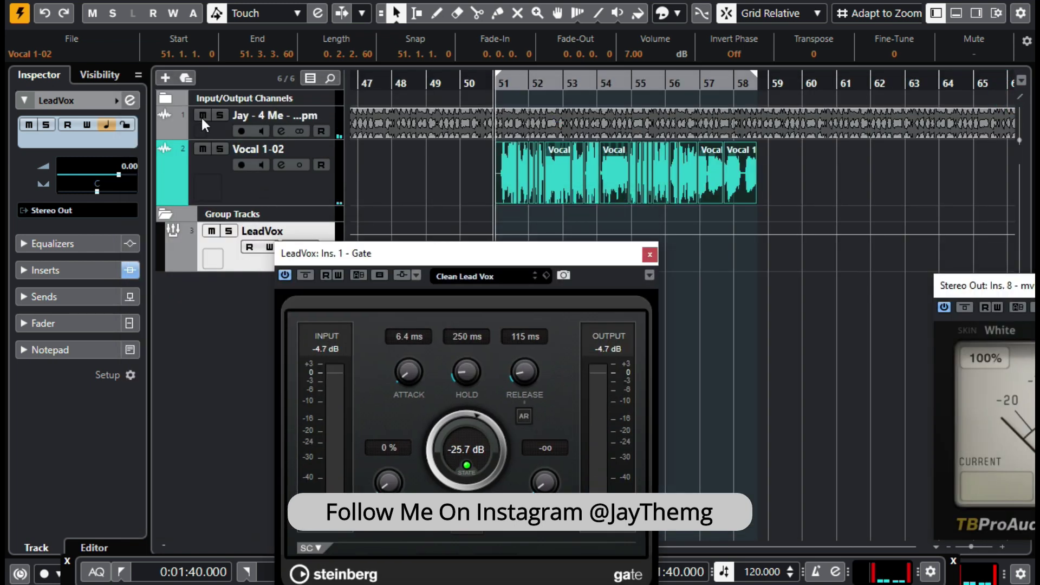
Step: Mute the beat track and set the Gate's threshold to -30.5 dB while auditioning the vocal alone
{"action": "left_click", "coordinate": [203, 113]}
{"action": "left_click_drag", "start_coordinate": [530, 258], "coordinate": [620, 135]}
{"action": "left_click", "coordinate": [539, 293]}
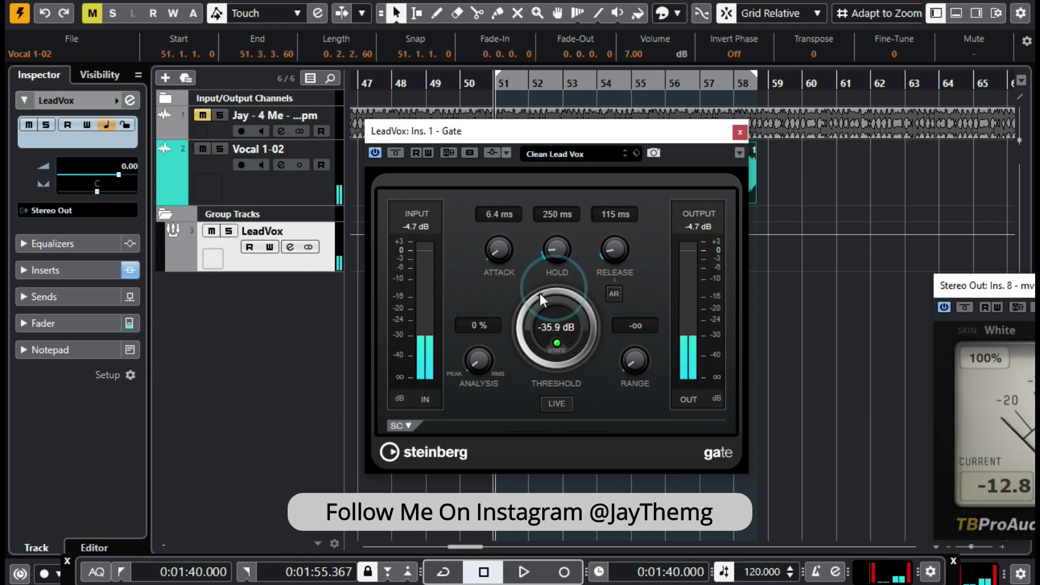
{"action": "key", "text": "space"}
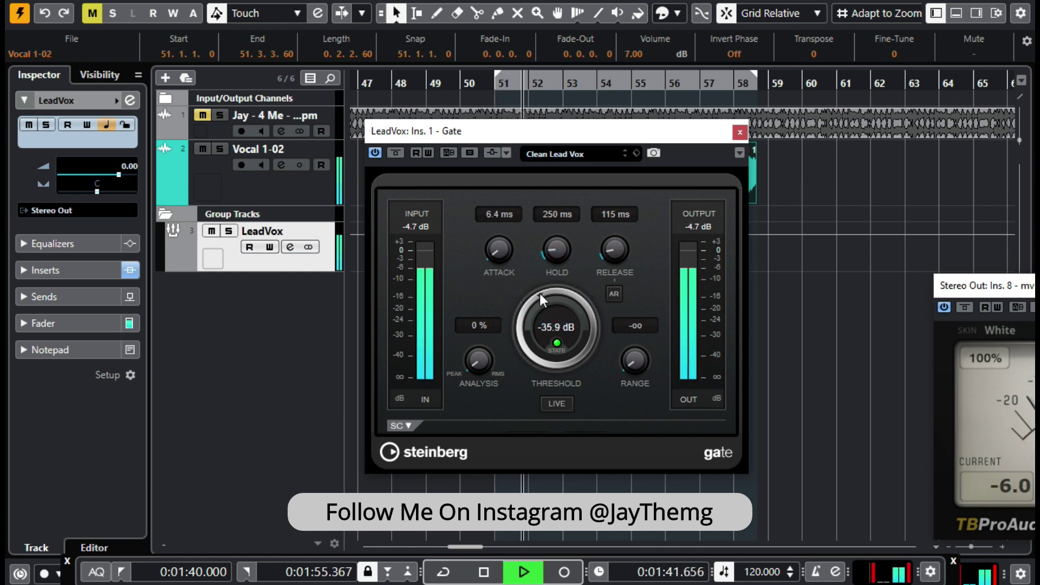
{"action": "left_click", "coordinate": [552, 288]}
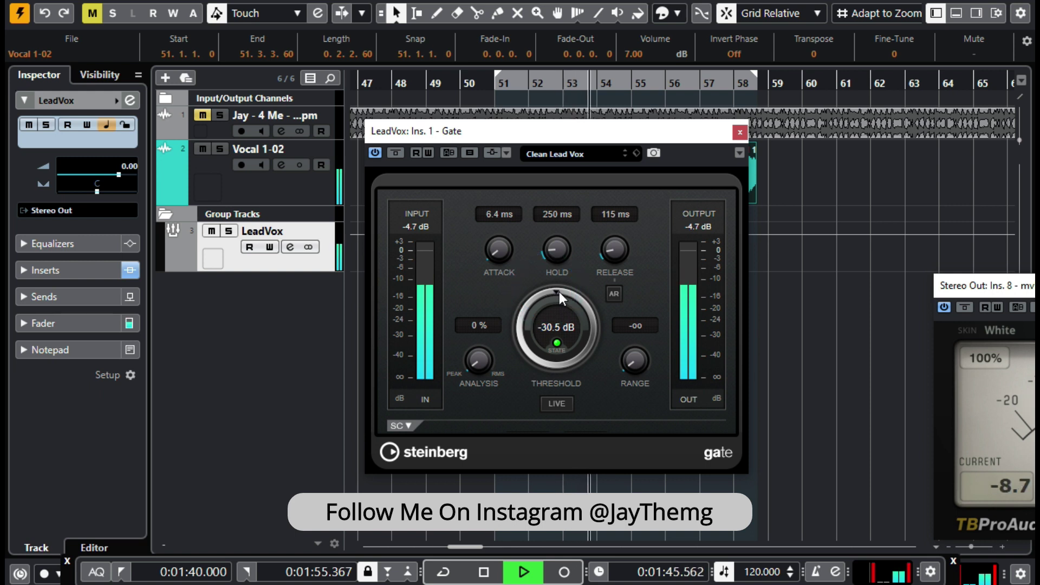
{"action": "key", "text": "space"}
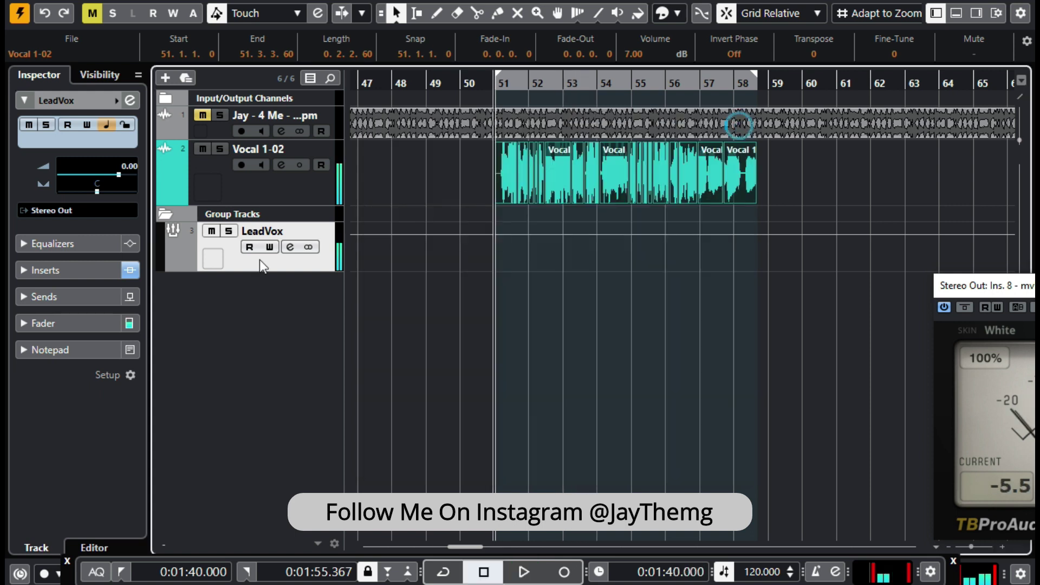
Step: Insert the Pro-Q 3 equalizer in the second insert slot of the LeadVox channel, after the Gate
{"action": "left_click", "coordinate": [290, 246]}
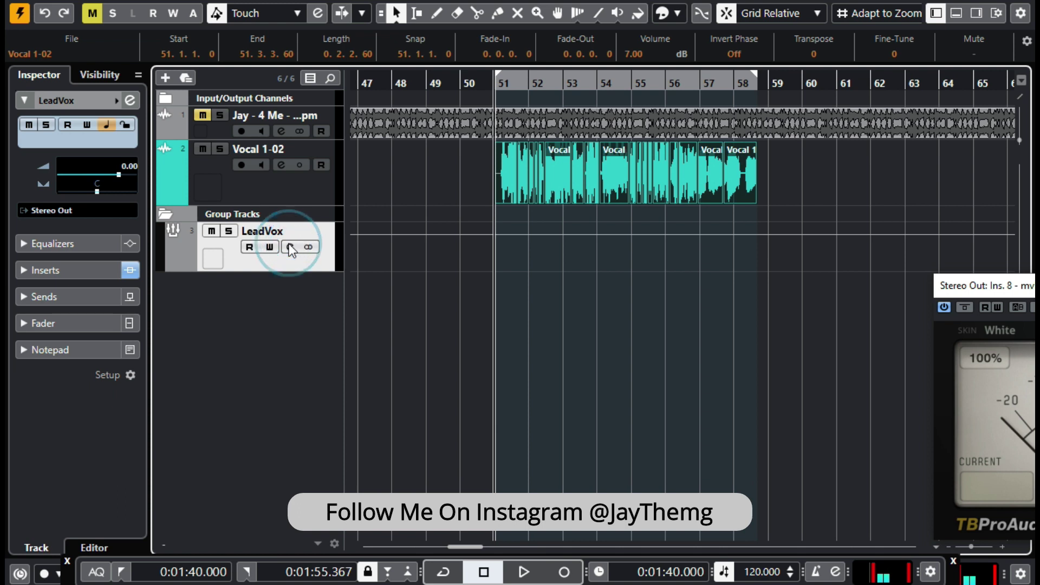
{"action": "left_click", "coordinate": [206, 174]}
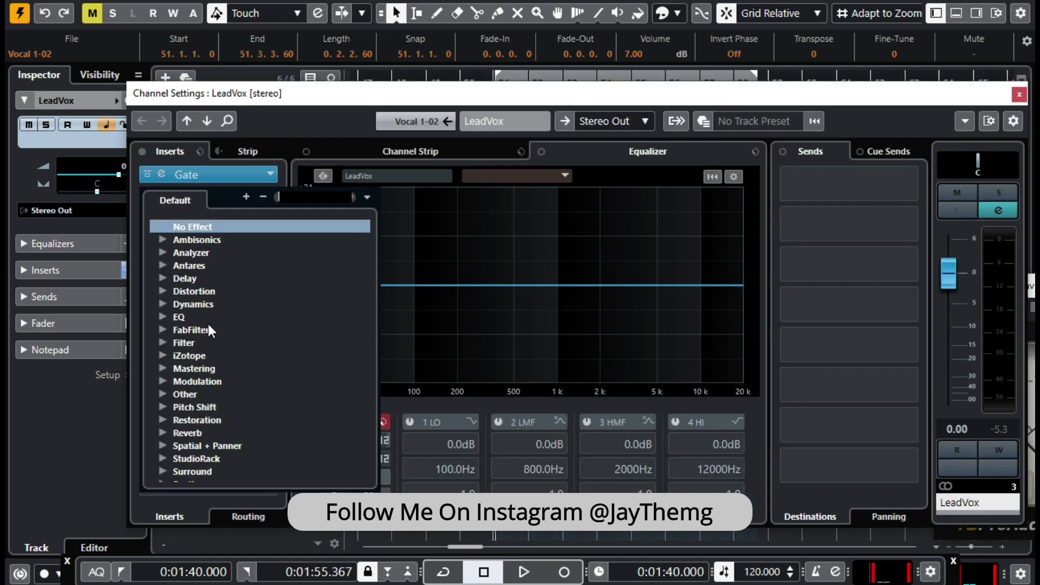
{"action": "left_click", "coordinate": [163, 318]}
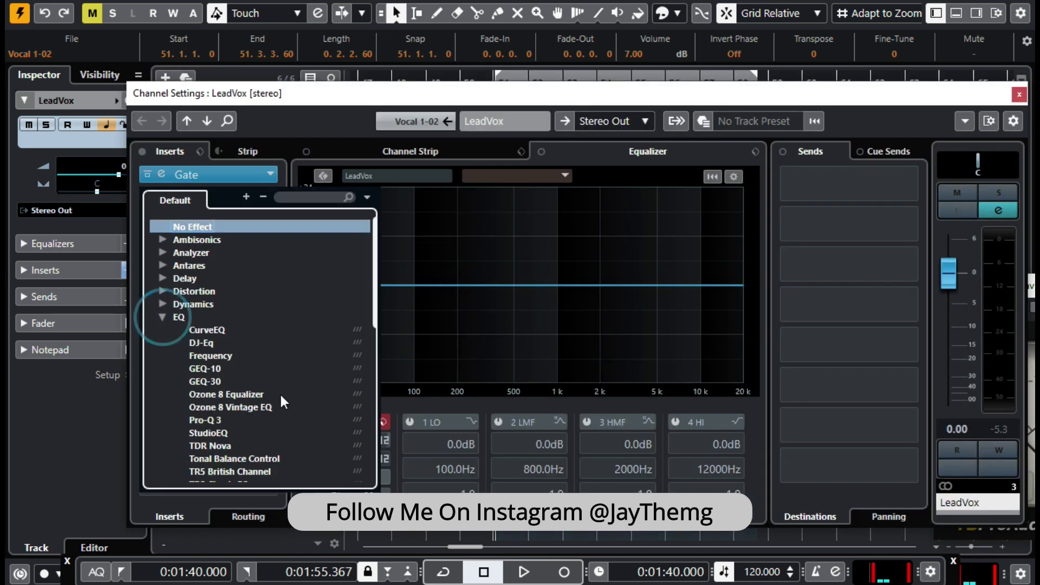
{"action": "left_click", "coordinate": [210, 420]}
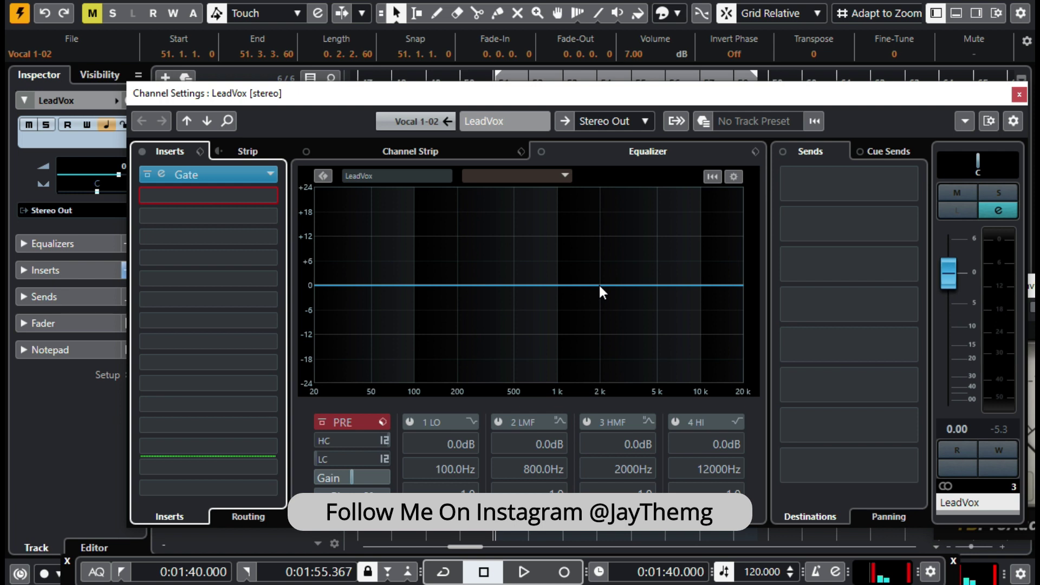
Step: Add a Low Cut band in Pro-Q 3 at about 81 Hz with a 12 dB/oct slope
{"action": "key", "text": "space"}
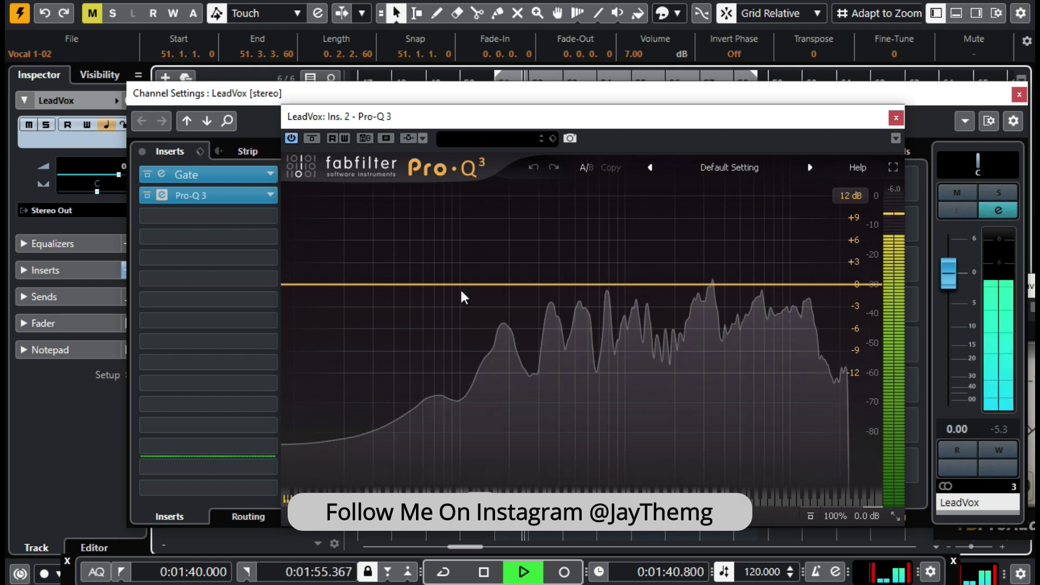
{"action": "left_click", "coordinate": [449, 319]}
{"action": "left_click", "coordinate": [335, 443]}
{"action": "key", "text": "space"}
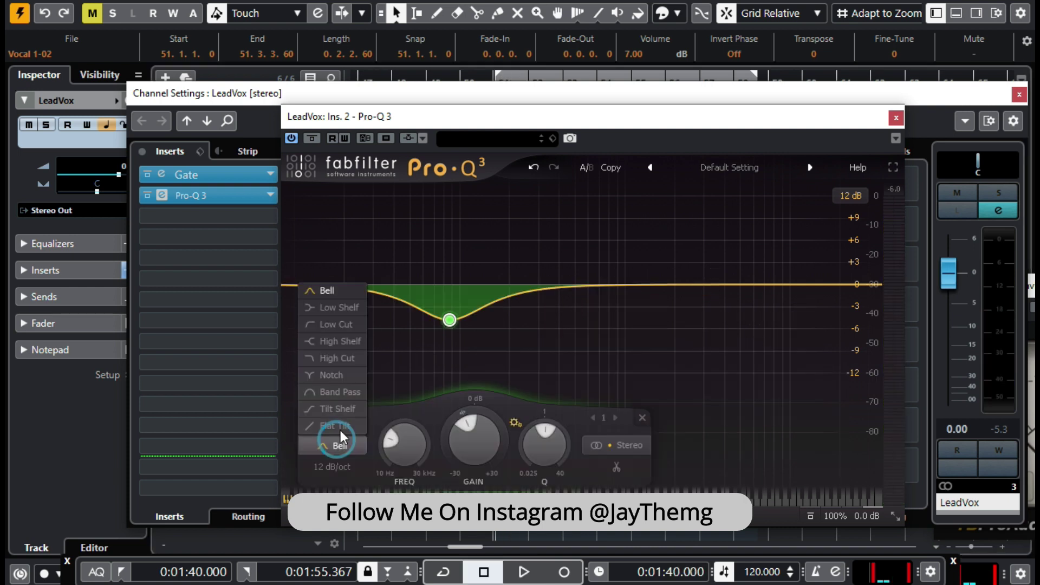
{"action": "left_click", "coordinate": [345, 324]}
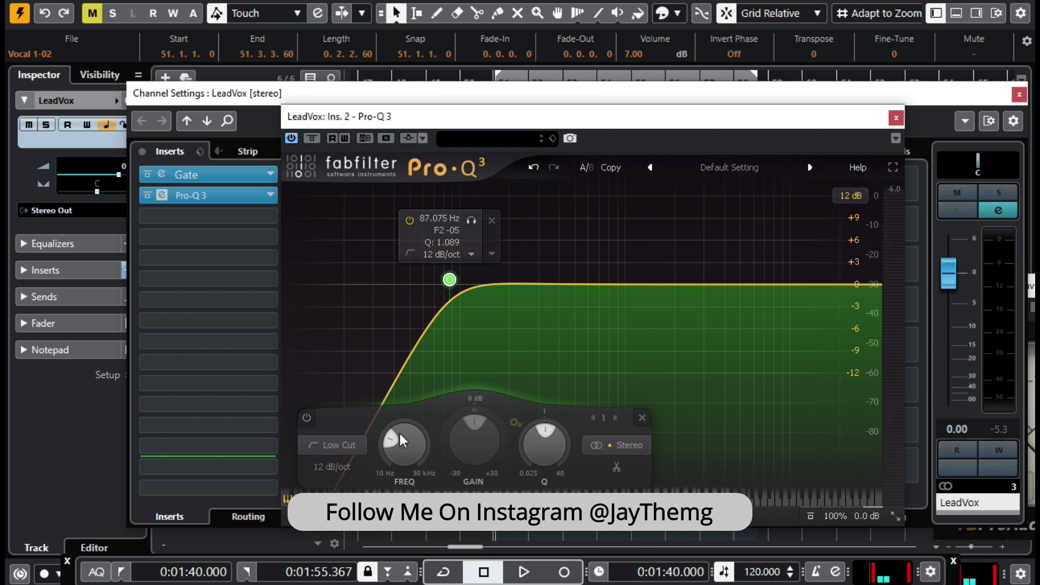
{"action": "left_click_drag", "start_coordinate": [401, 440], "coordinate": [401, 443]}
{"action": "left_click", "coordinate": [471, 256]}
{"action": "left_click", "coordinate": [464, 297]}
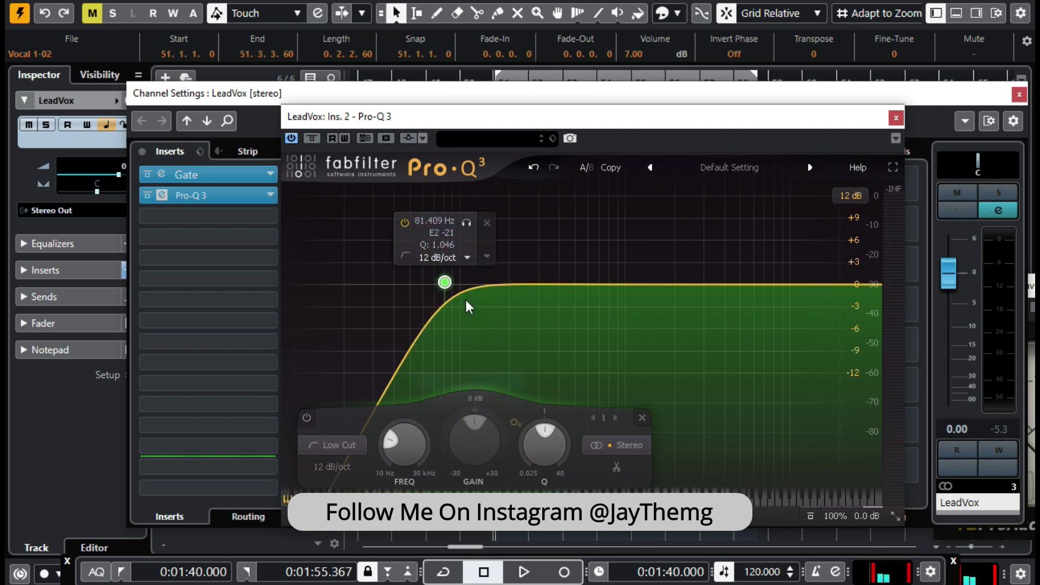
Step: Move the Low Cut band to about 97 Hz with a 48 dB/oct slope and audition what it removes in solo
{"action": "mouse_move", "coordinate": [445, 284]}
{"action": "left_mouse_down"}
{"action": "mouse_move", "coordinate": [445, 294]}
{"action": "mouse_move", "coordinate": [459, 289]}
{"action": "left_mouse_up"}
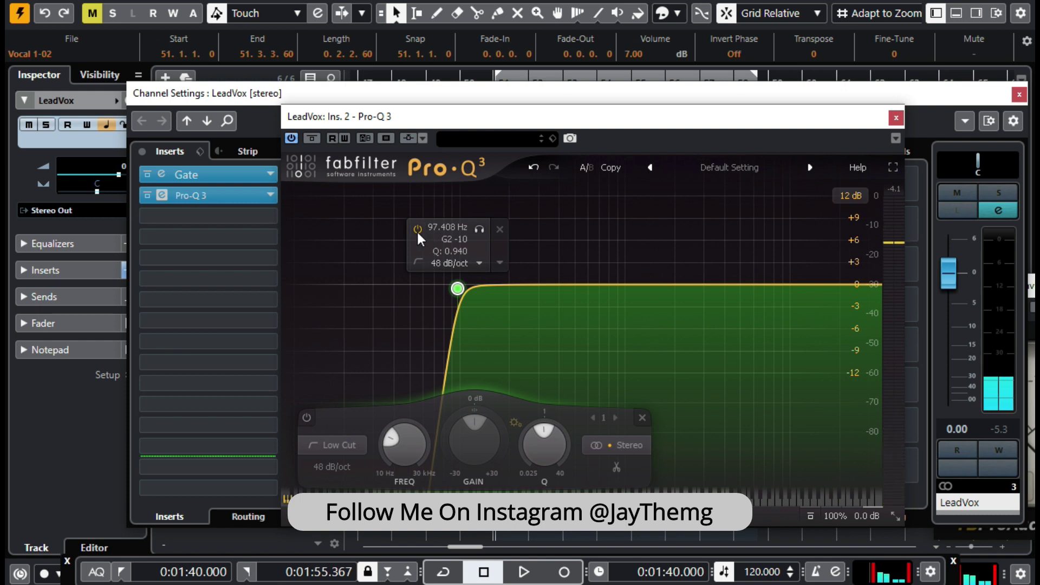
{"action": "left_click", "coordinate": [479, 230]}
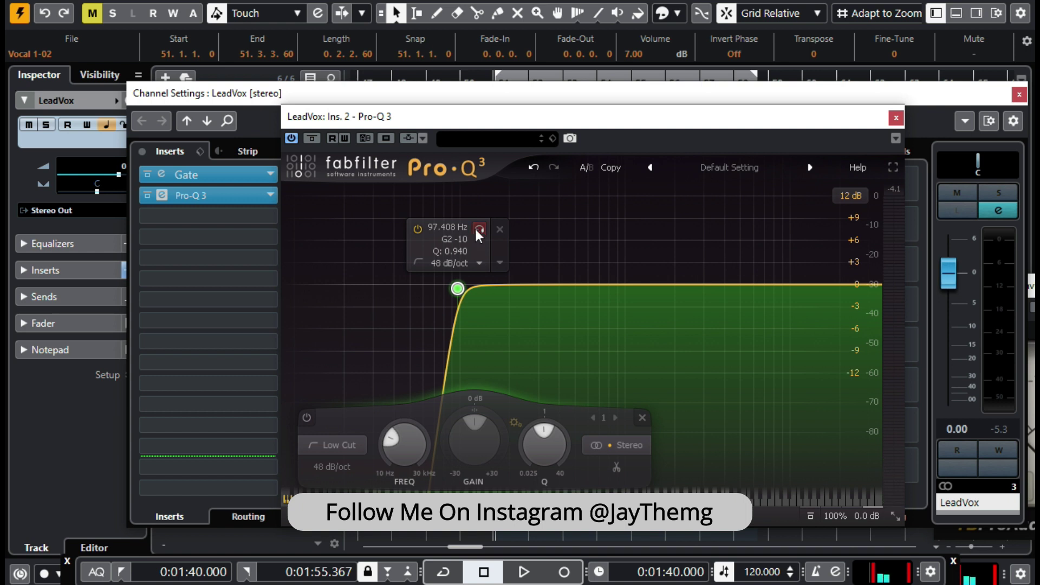
{"action": "key", "text": "space"}
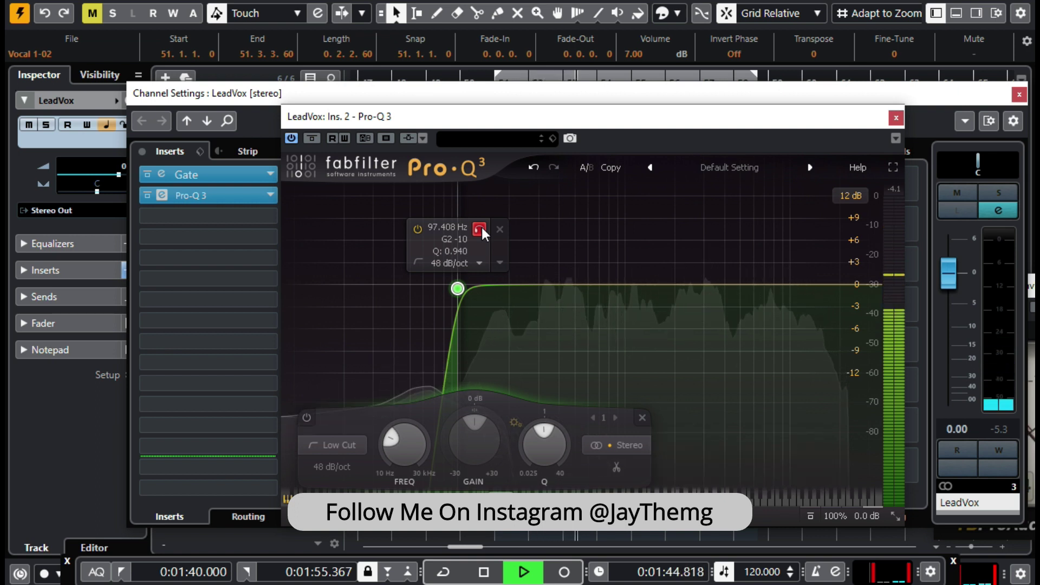
{"action": "key", "text": "space"}
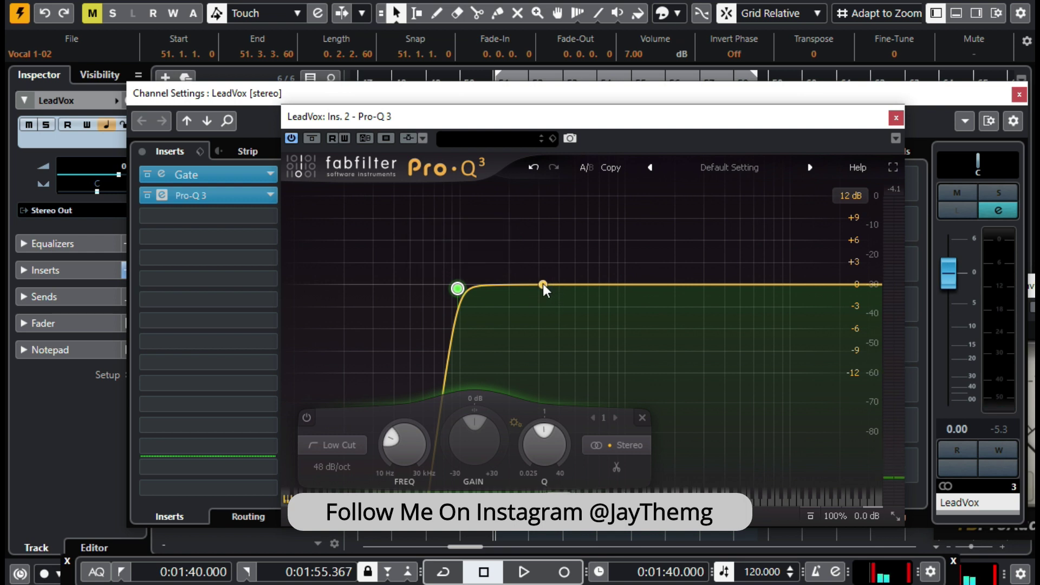
Step: Add a bell band at about 302 Hz with roughly -1.3 dB gain and audition the vocal
{"action": "mouse_move", "coordinate": [543, 284]}
{"action": "left_mouse_down"}
{"action": "mouse_move", "coordinate": [545, 274]}
{"action": "mouse_move", "coordinate": [557, 282]}
{"action": "mouse_move", "coordinate": [557, 307]}
{"action": "mouse_move", "coordinate": [556, 237]}
{"action": "mouse_move", "coordinate": [559, 317]}
{"action": "mouse_move", "coordinate": [560, 227]}
{"action": "mouse_move", "coordinate": [588, 235]}
{"action": "mouse_move", "coordinate": [532, 235]}
{"action": "mouse_move", "coordinate": [553, 233]}
{"action": "mouse_move", "coordinate": [558, 201]}
{"action": "mouse_move", "coordinate": [585, 205]}
{"action": "mouse_move", "coordinate": [548, 209]}
{"action": "mouse_move", "coordinate": [540, 296]}
{"action": "left_mouse_up"}
{"action": "key", "text": "space"}
{"action": "key", "text": "space"}
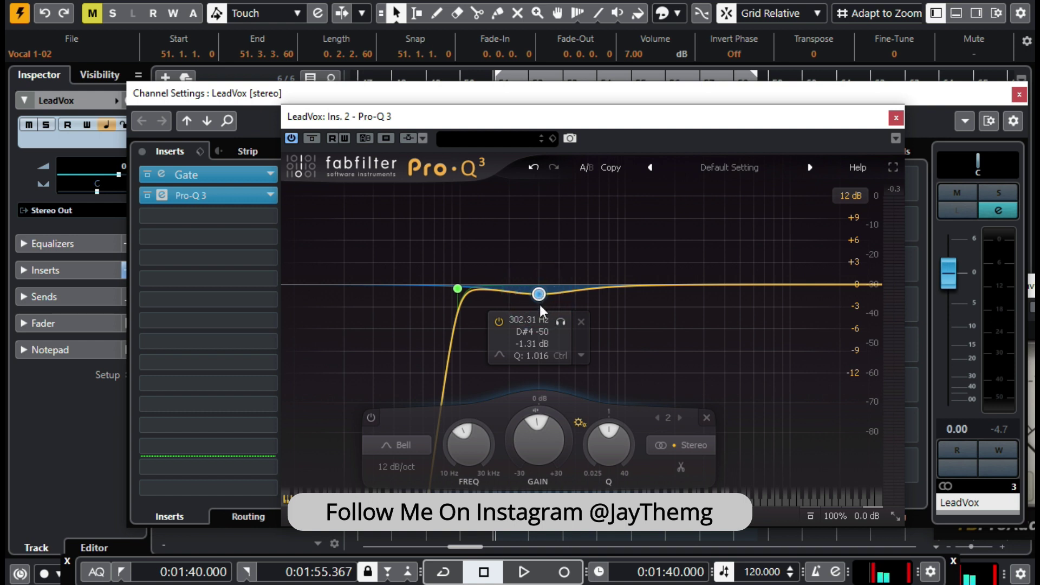
Step: Narrow the bell band, audition it as a boost near 362 Hz, and set it to about -1.4 dB at 366 Hz with Q 7.7
{"action": "scroll", "coordinate": [539, 304], "scroll_direction": "up", "scroll_amount": 5}
{"action": "left_click_drag", "start_coordinate": [539, 310], "coordinate": [552, 219]}
{"action": "scroll", "coordinate": [535, 255], "scroll_direction": "up", "scroll_amount": 5}
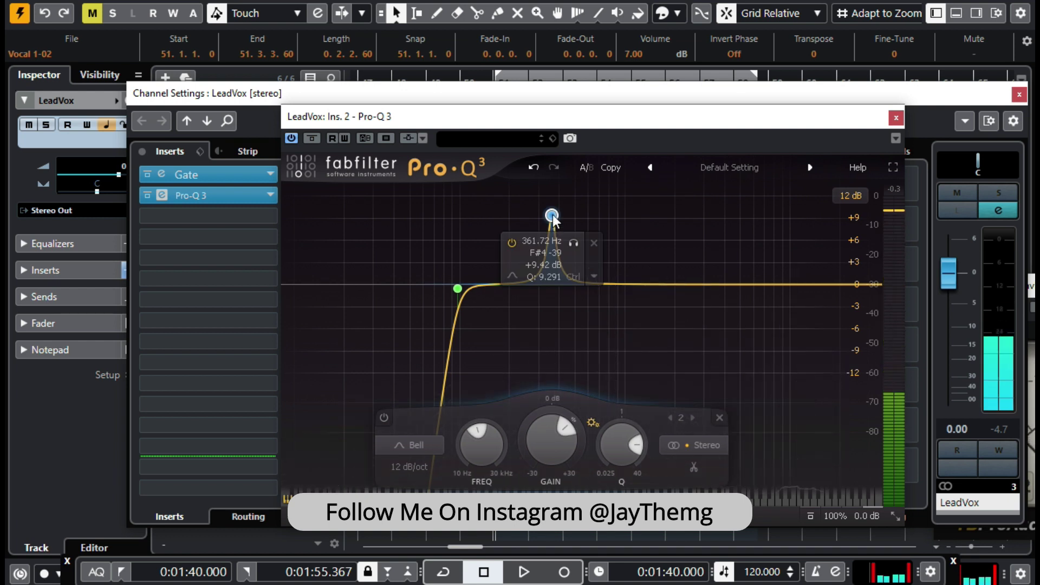
{"action": "key", "text": "space"}
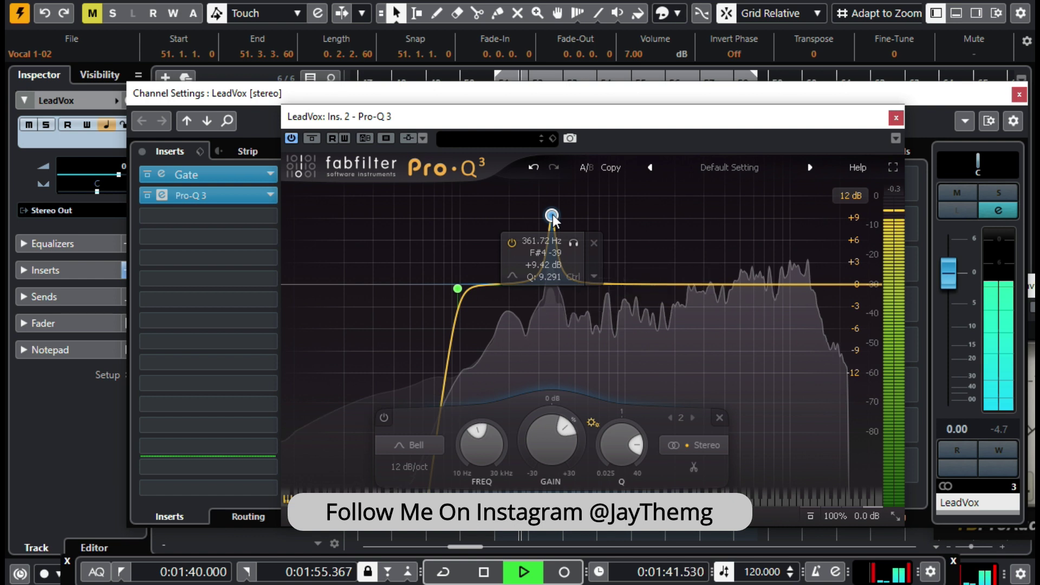
{"action": "key", "text": "space"}
{"action": "left_click_drag", "start_coordinate": [559, 256], "coordinate": [564, 300]}
{"action": "key", "text": "space"}
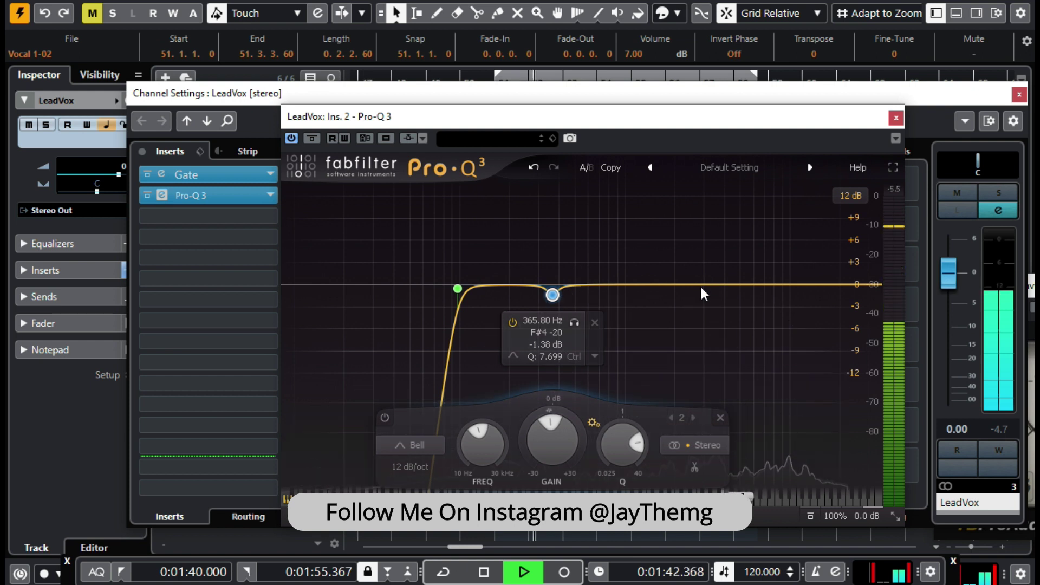
{"action": "key", "text": "space"}
Step: Add a bell boost of about +1.3 dB at roughly 7300 Hz and audition the vocal
{"action": "left_click_drag", "start_coordinate": [692, 268], "coordinate": [768, 276]}
{"action": "key", "text": "space"}
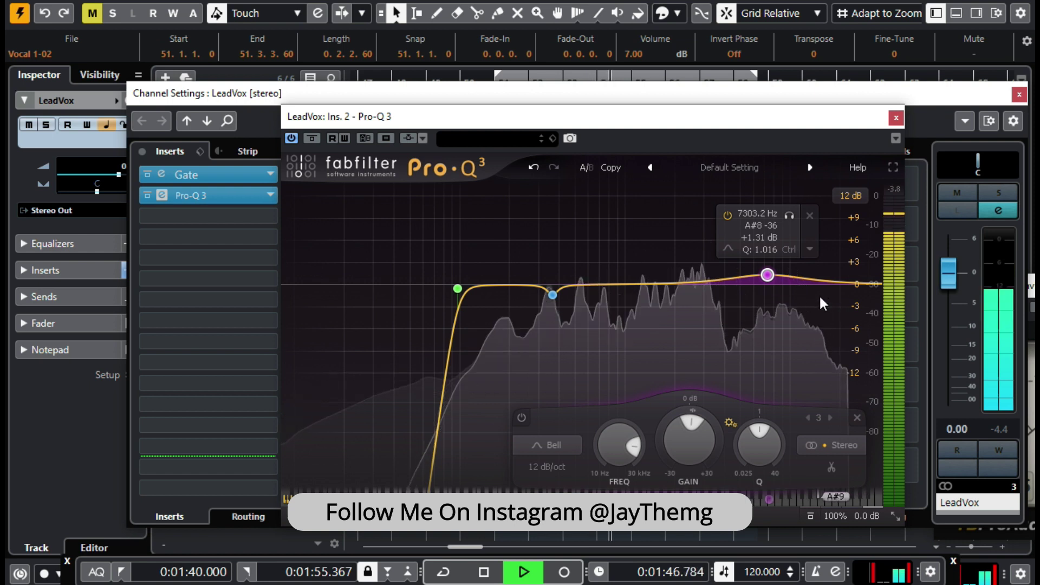
{"action": "key", "text": "space"}
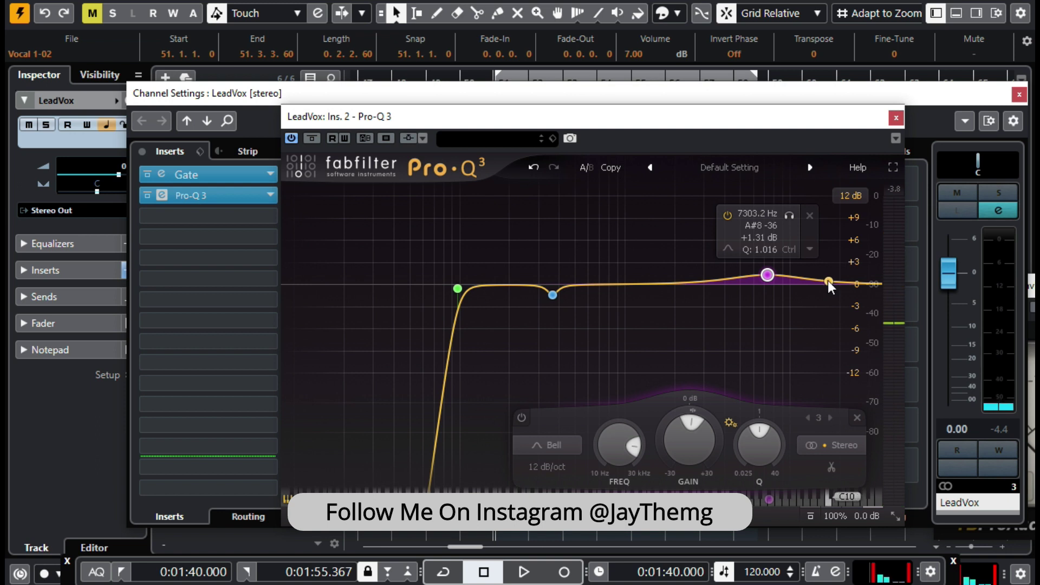
Step: Add a High Shelf band of about +1.4 dB at roughly 18.9 kHz with Q 0.3 and listen to the result
{"action": "mouse_move", "coordinate": [828, 281]}
{"action": "left_mouse_down"}
{"action": "mouse_move", "coordinate": [827, 263]}
{"action": "mouse_move", "coordinate": [835, 278]}
{"action": "left_mouse_up"}
{"action": "key", "text": "space"}
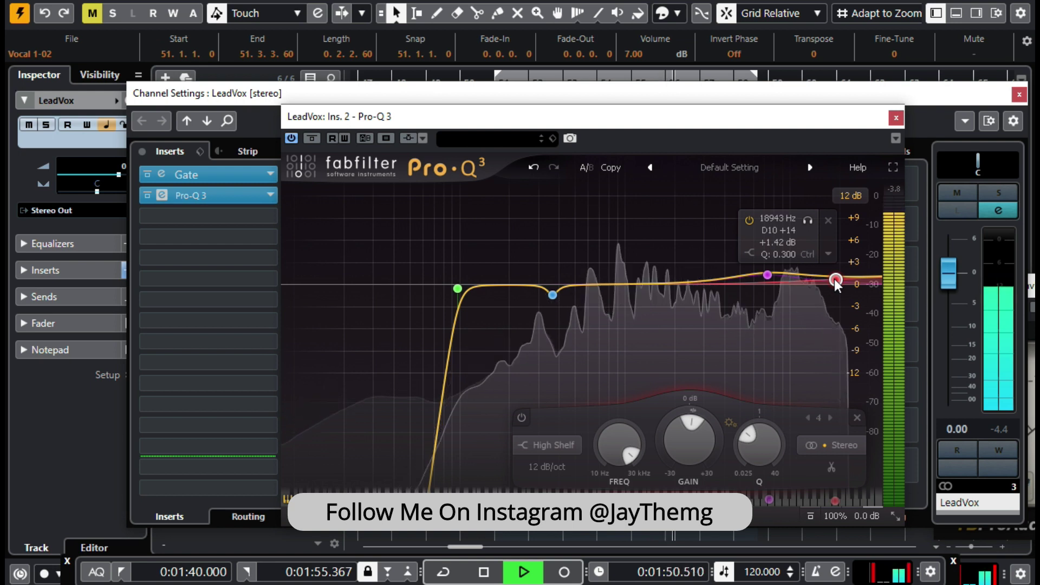
{"action": "key", "text": "space"}
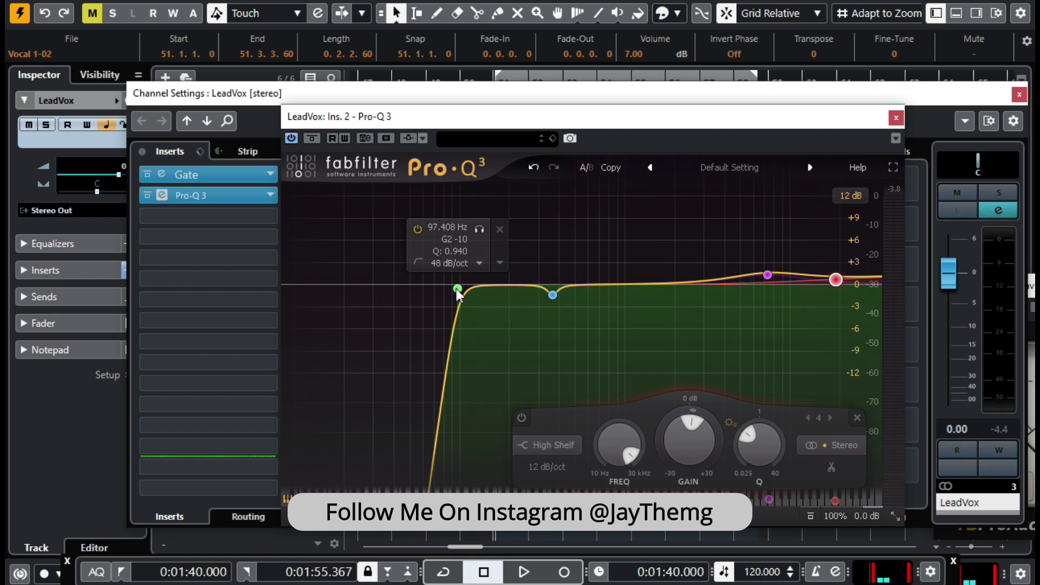
Step: Raise the Low Cut band's frequency to about 129 Hz while auditioning the vocal
{"action": "left_click_drag", "start_coordinate": [456, 288], "coordinate": [476, 291]}
{"action": "key", "text": "space"}
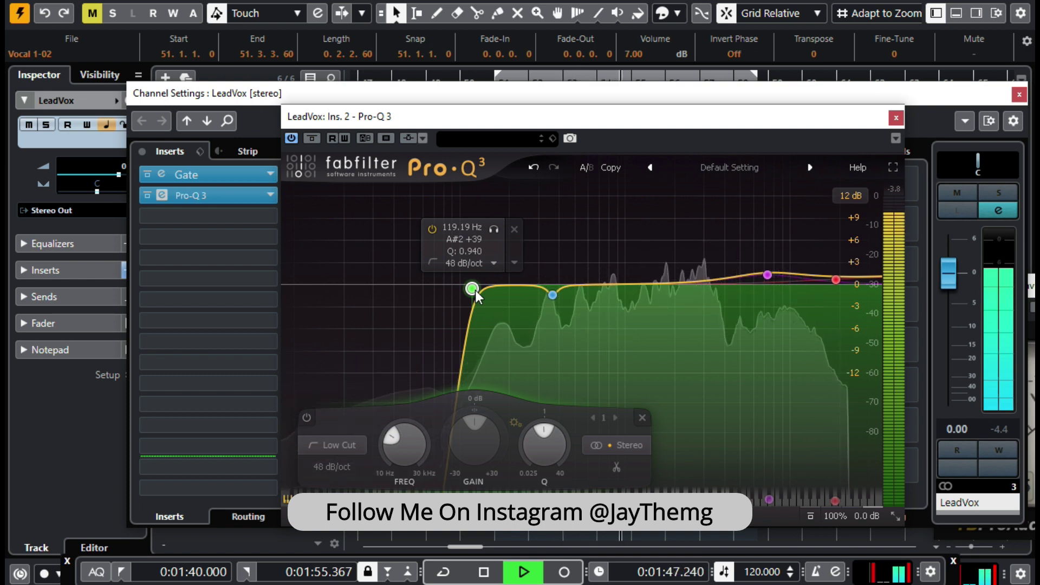
{"action": "left_click_drag", "start_coordinate": [479, 290], "coordinate": [485, 296]}
{"action": "key", "text": "space"}
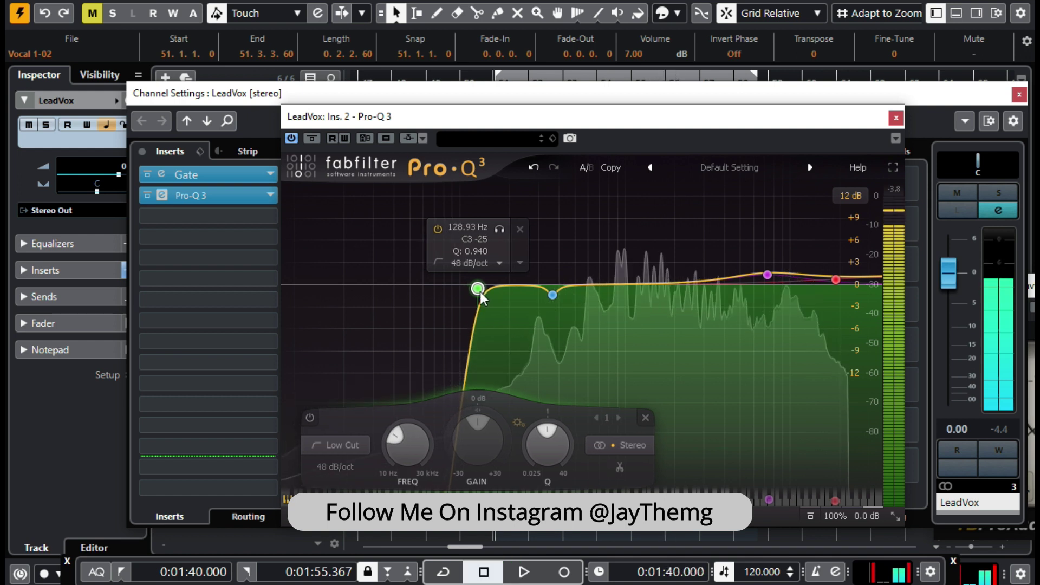
Step: Close Pro-Q 3 and the channel settings, unmute the beat track, and play the vocal and beat together
{"action": "left_click", "coordinate": [896, 118]}
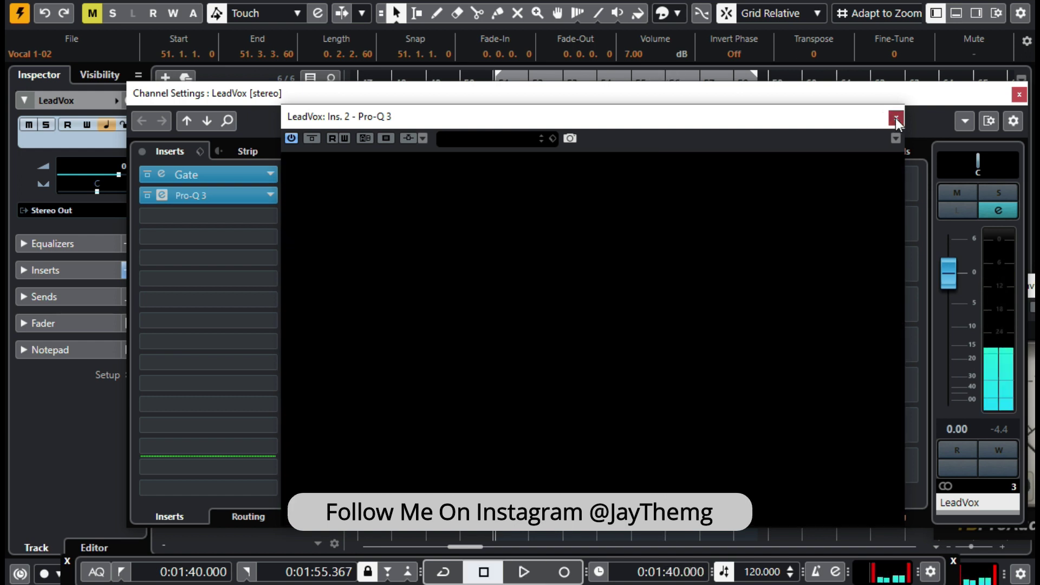
{"action": "left_click", "coordinate": [1020, 95]}
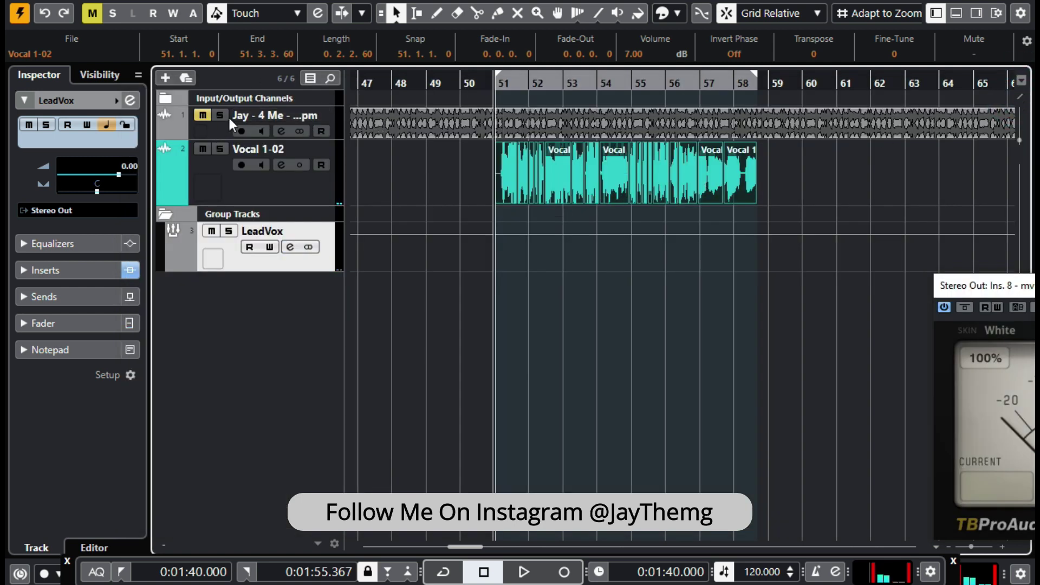
{"action": "left_click", "coordinate": [203, 115]}
{"action": "key", "text": "space"}
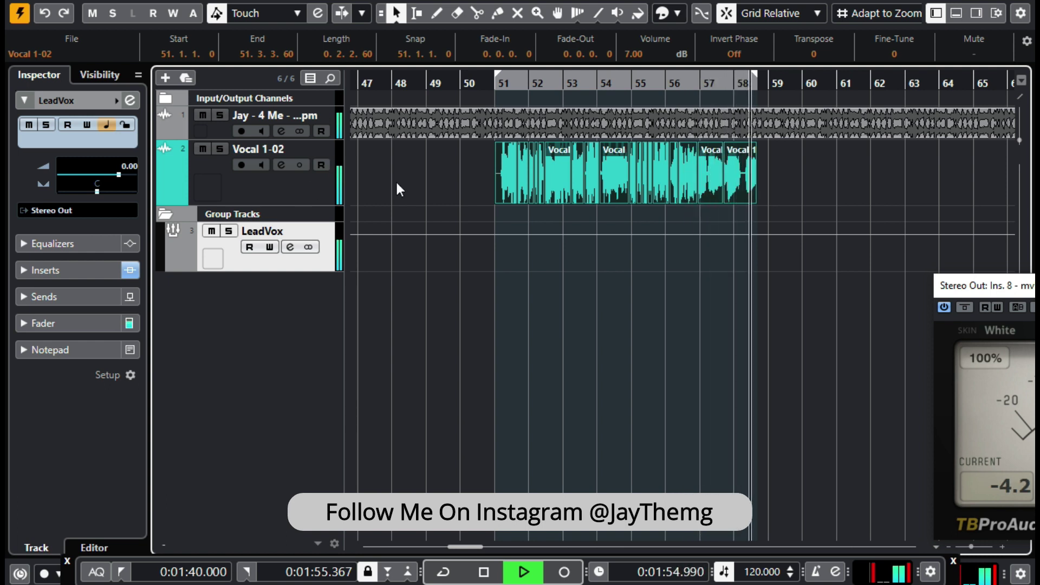
{"action": "key", "text": "space"}
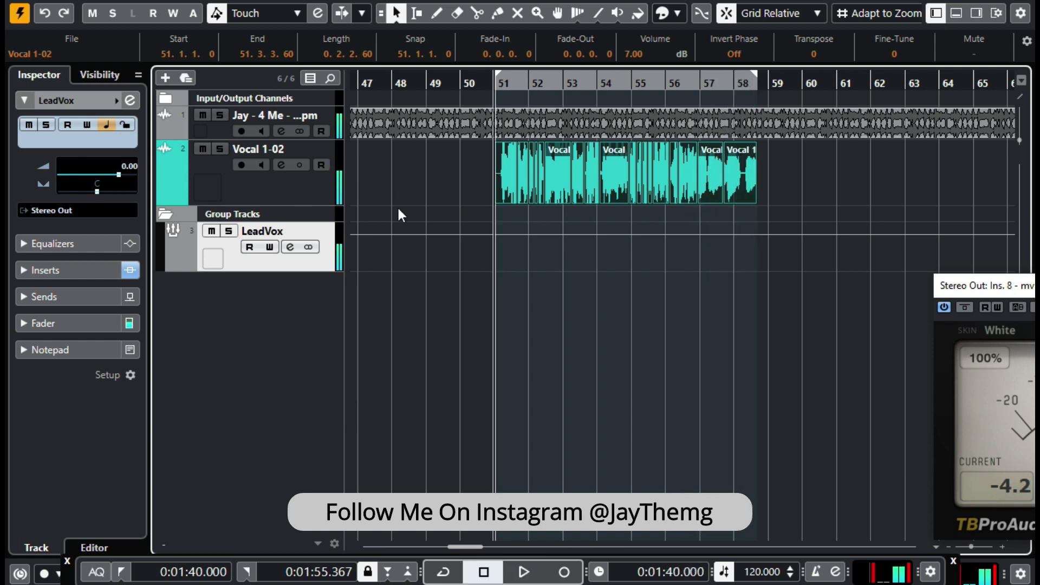
Step: Insert the Pro-C 2 compressor in the third insert slot of the LeadVox channel
{"action": "left_click", "coordinate": [290, 247]}
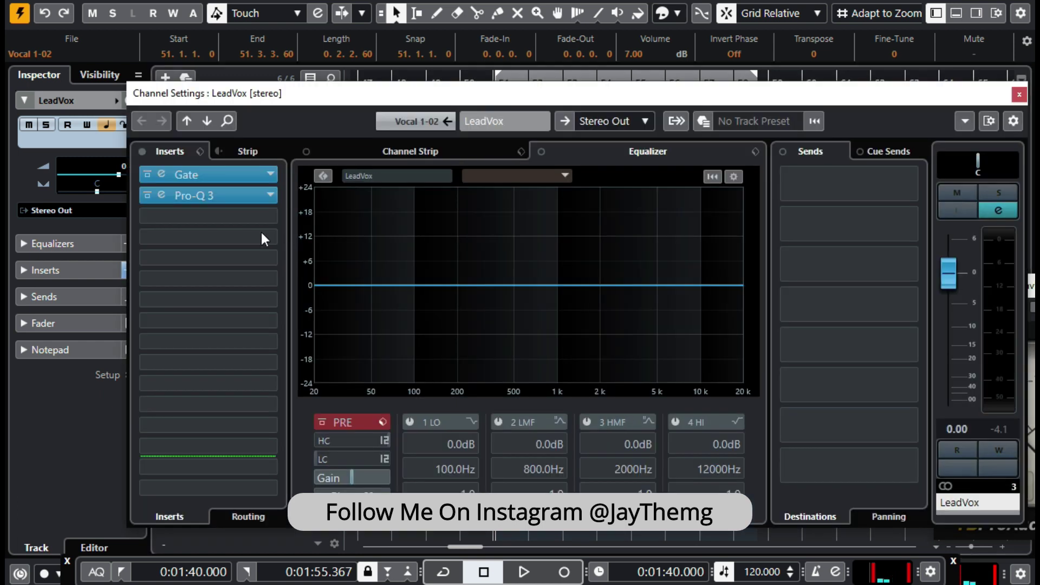
{"action": "left_click", "coordinate": [268, 215]}
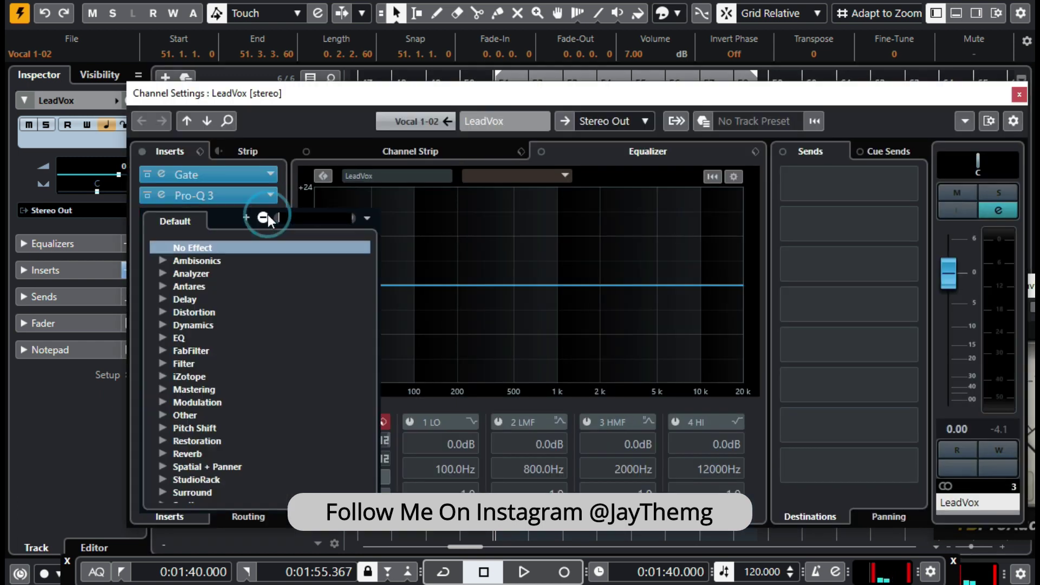
{"action": "left_click", "coordinate": [222, 330]}
{"action": "key", "text": "Return"}
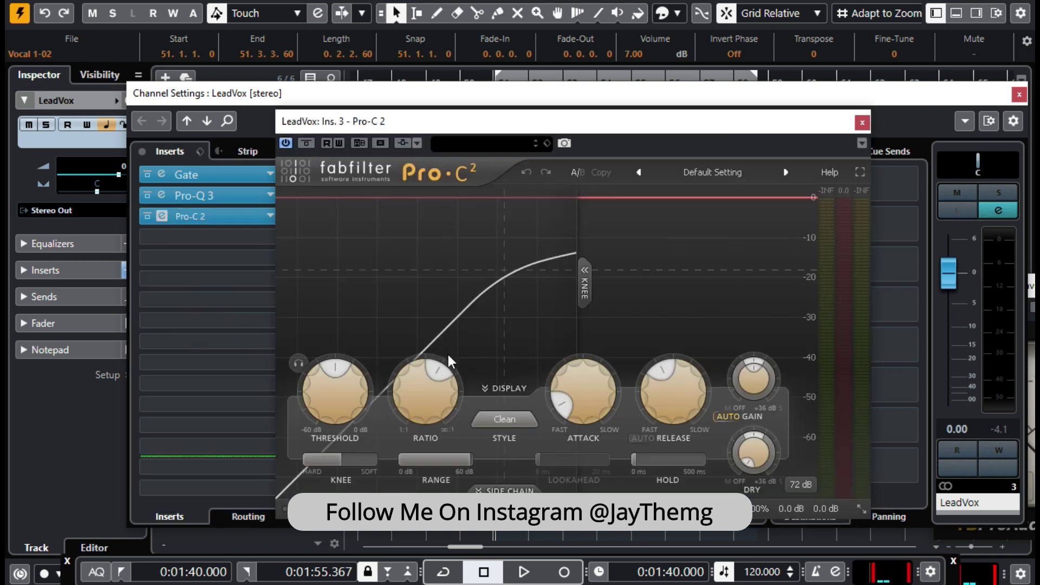
Step: Lower the Pro-C 2 threshold slightly below -18 dB while auditioning the triggering signal during playback
{"action": "mouse_move", "coordinate": [441, 392]}
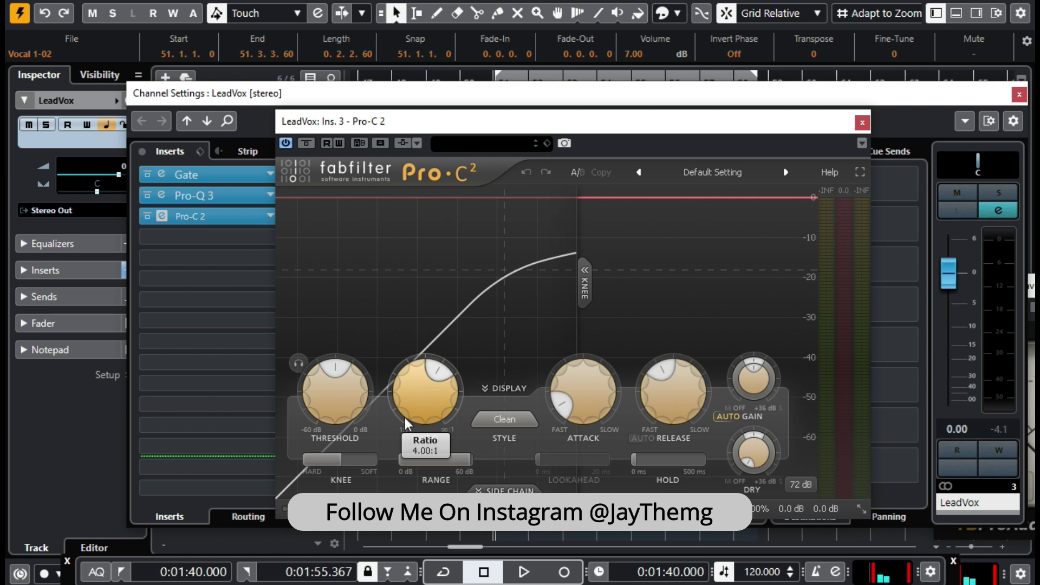
{"action": "mouse_move", "coordinate": [324, 428]}
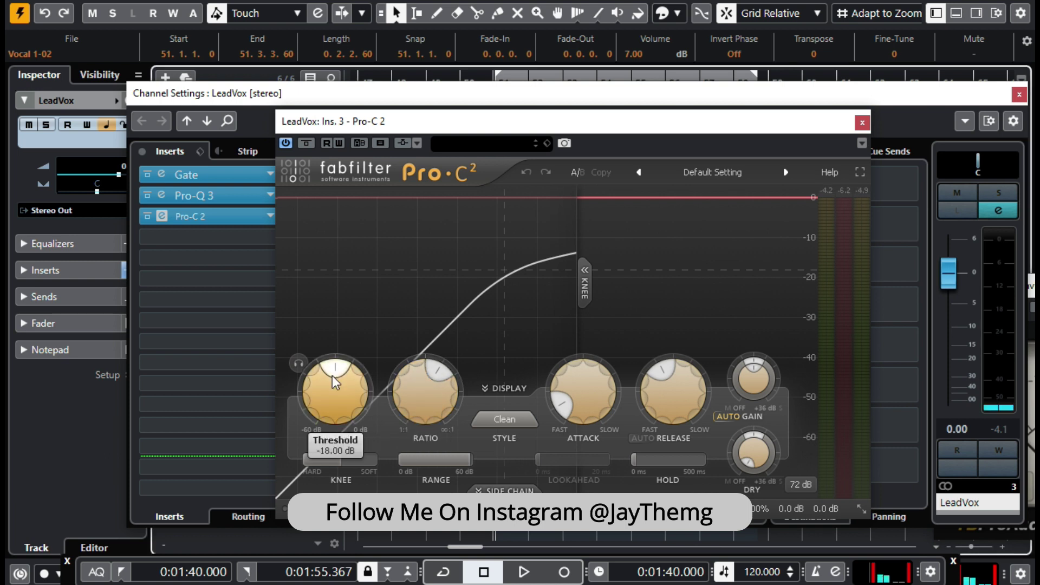
{"action": "left_click", "coordinate": [298, 365]}
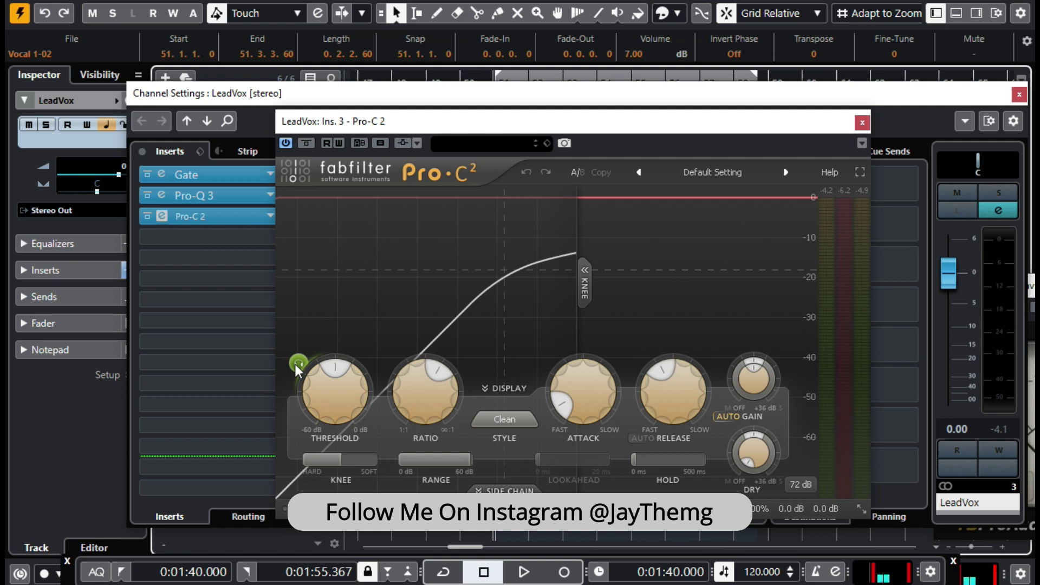
{"action": "key", "text": "space"}
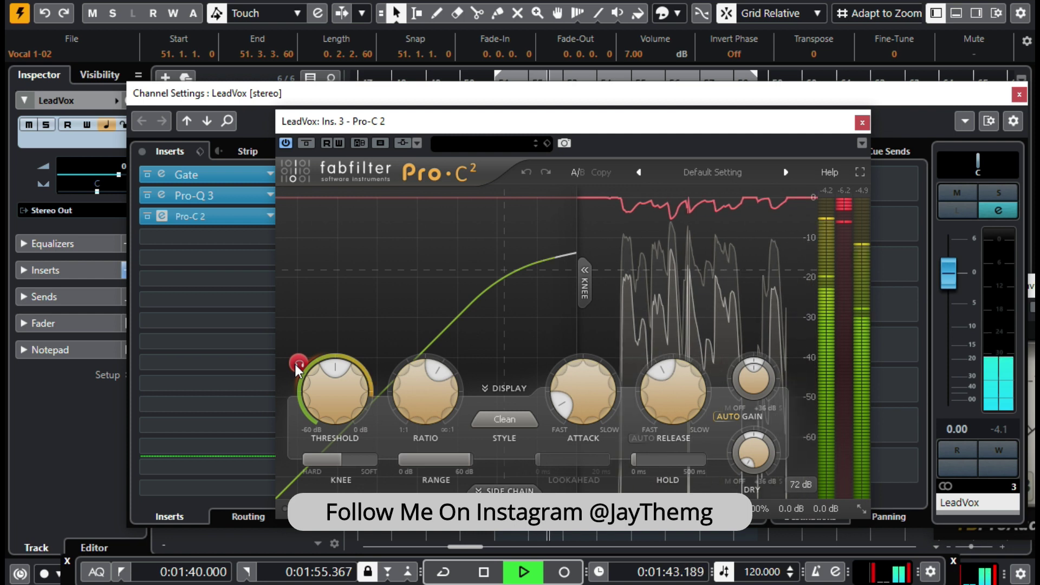
{"action": "key", "text": "space"}
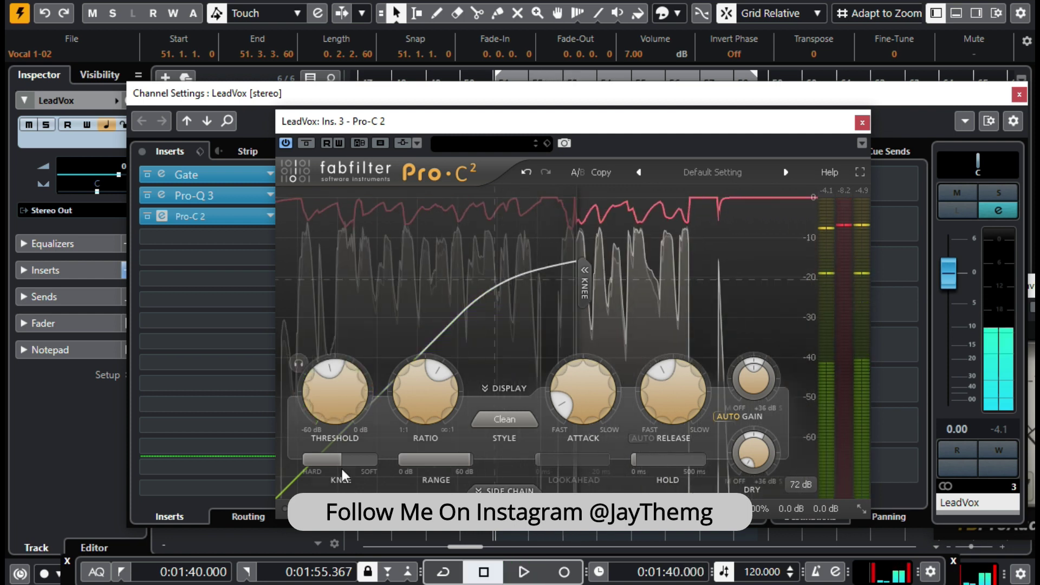
Step: Soften the Pro-C 2 knee to about +24 dB, listen to the result, and close the compressor window
{"action": "mouse_move", "coordinate": [341, 466]}
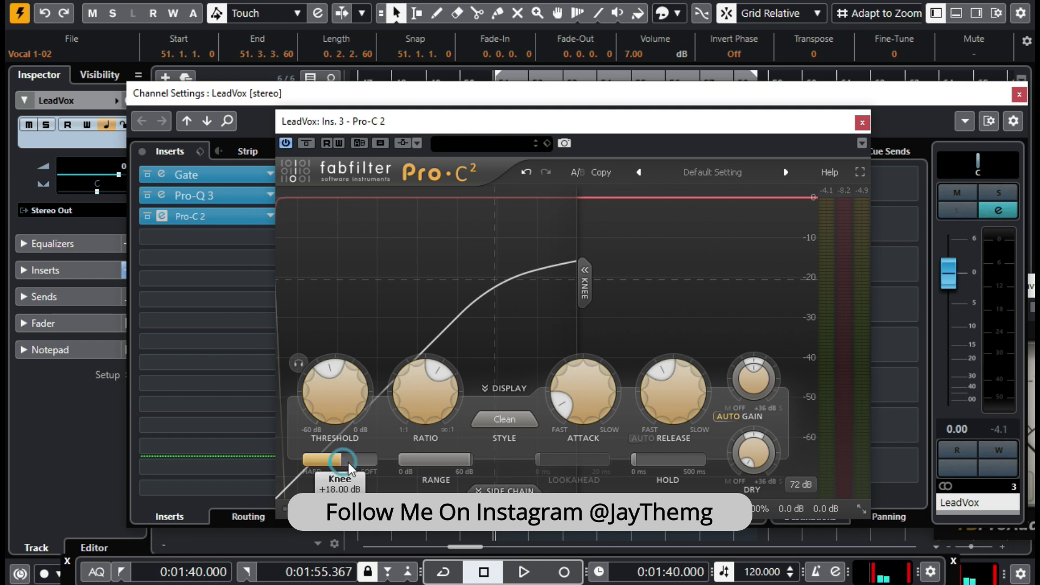
{"action": "left_click_drag", "start_coordinate": [349, 467], "coordinate": [357, 469]}
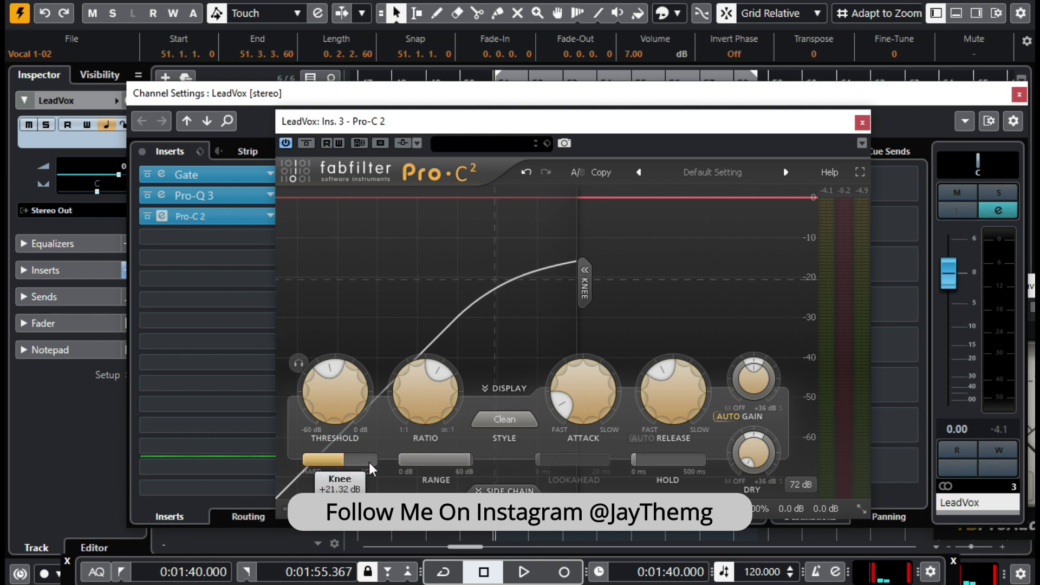
{"action": "left_click_drag", "start_coordinate": [382, 469], "coordinate": [379, 469]}
{"action": "key", "text": "space"}
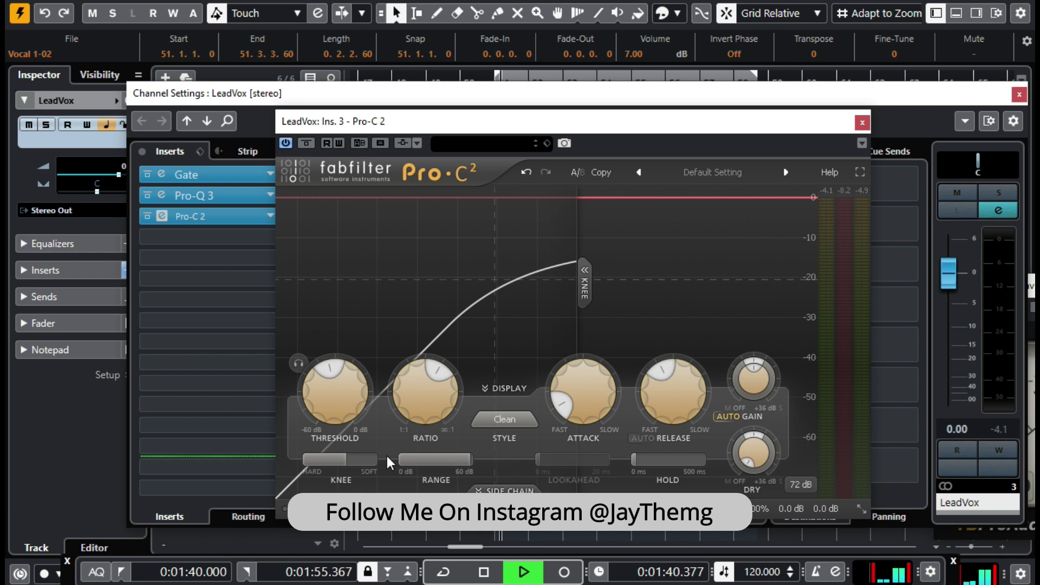
{"action": "mouse_move", "coordinate": [349, 464]}
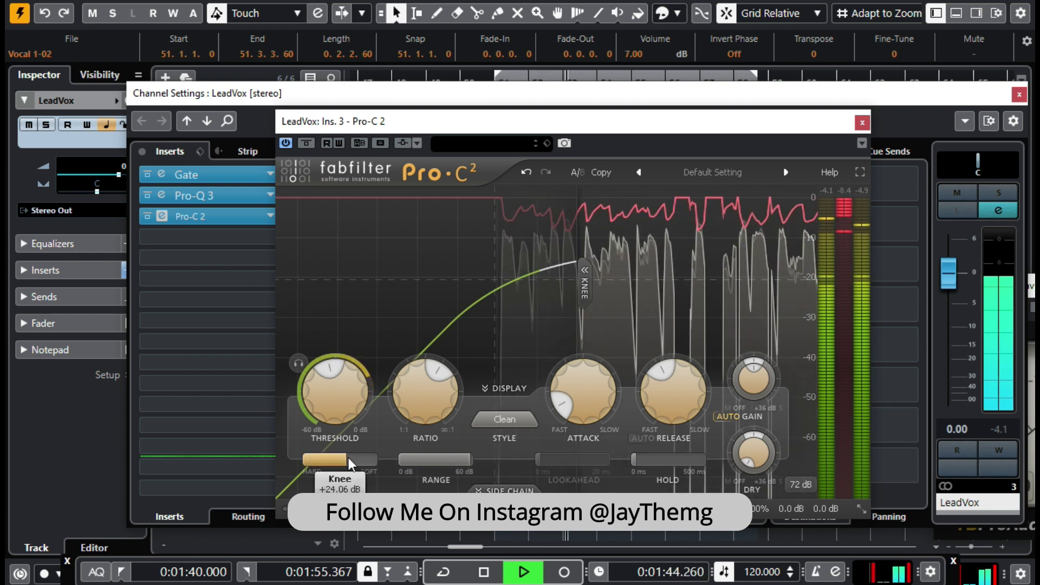
{"action": "key", "text": "space"}
{"action": "left_click", "coordinate": [863, 122]}
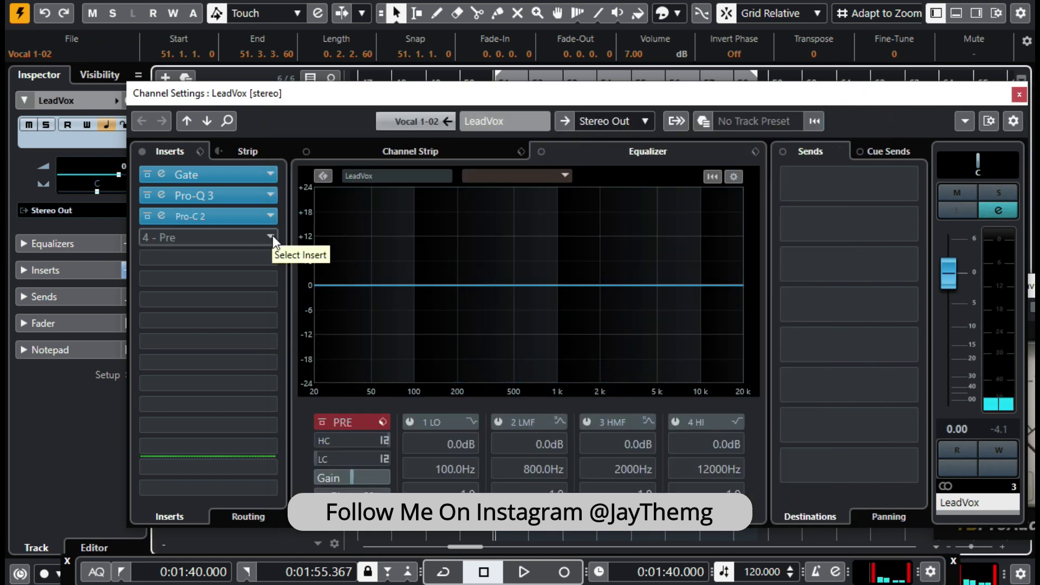
Step: Move Pro-C 2 from the third to the fourth insert slot of the LeadVox channel
{"action": "left_click", "coordinate": [272, 236]}
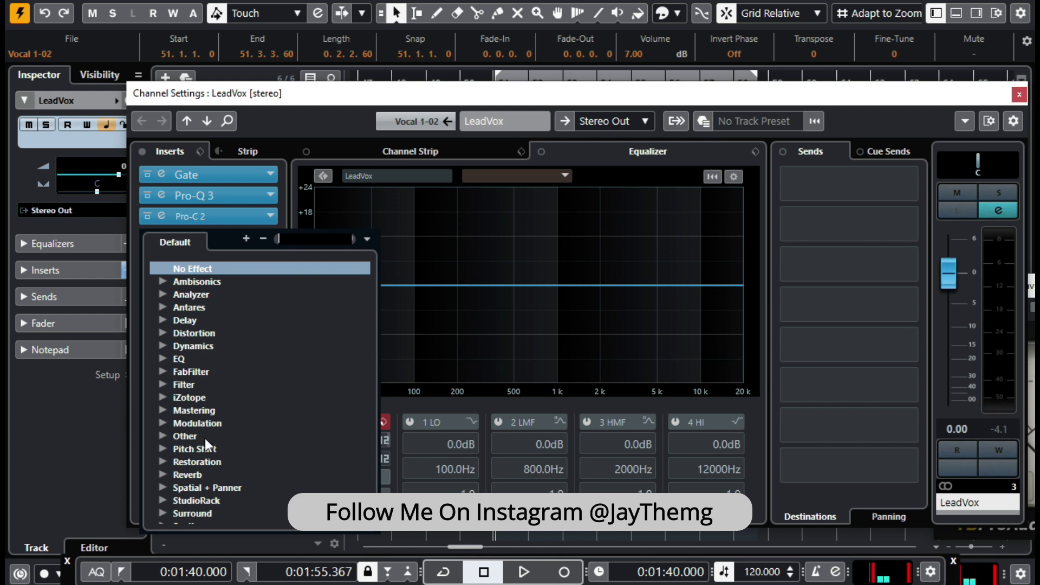
{"action": "left_click", "coordinate": [216, 216]}
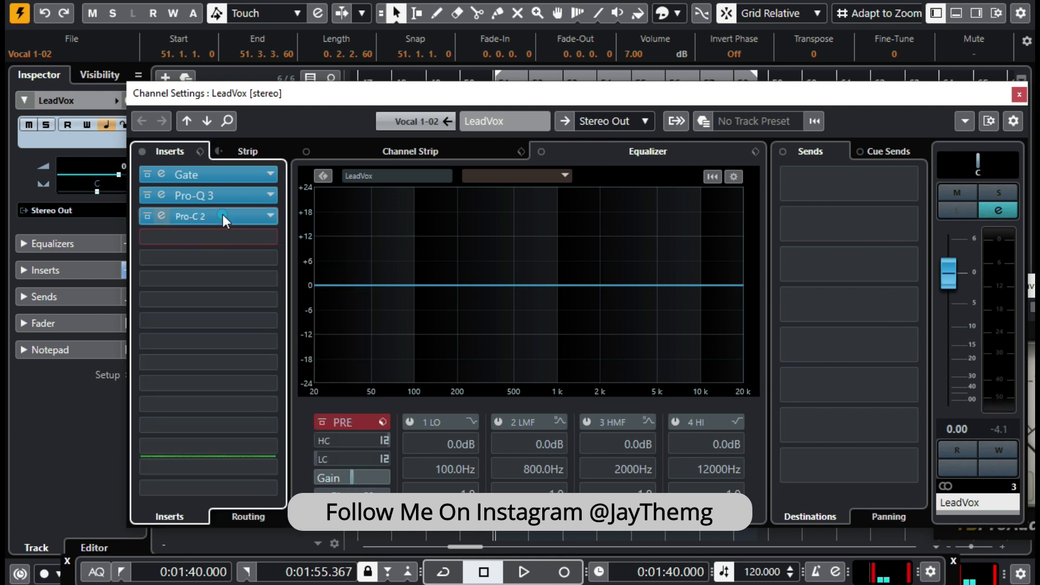
{"action": "mouse_move", "coordinate": [223, 215]}
{"action": "left_mouse_down"}
{"action": "mouse_move", "coordinate": [222, 236]}
{"action": "mouse_move", "coordinate": [234, 221]}
{"action": "left_mouse_up"}
Step: Insert another Pro-C 2 from the Dynamics effects in the freed third insert slot
{"action": "left_click", "coordinate": [234, 221]}
{"action": "scroll", "coordinate": [269, 437], "scroll_direction": "down", "scroll_amount": 3}
{"action": "scroll", "coordinate": [268, 434], "scroll_direction": "down", "scroll_amount": 3}
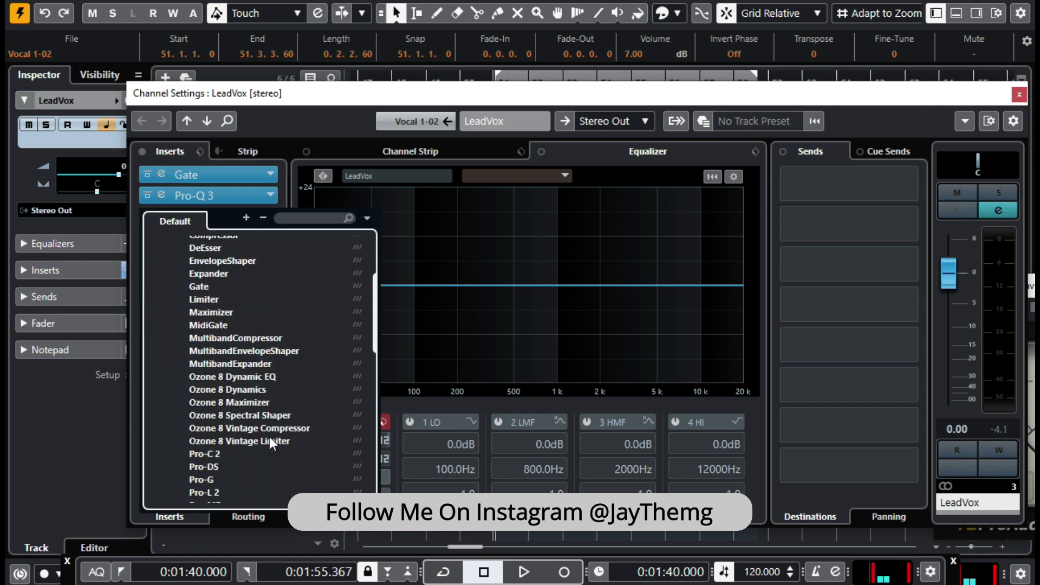
{"action": "left_click", "coordinate": [210, 455]}
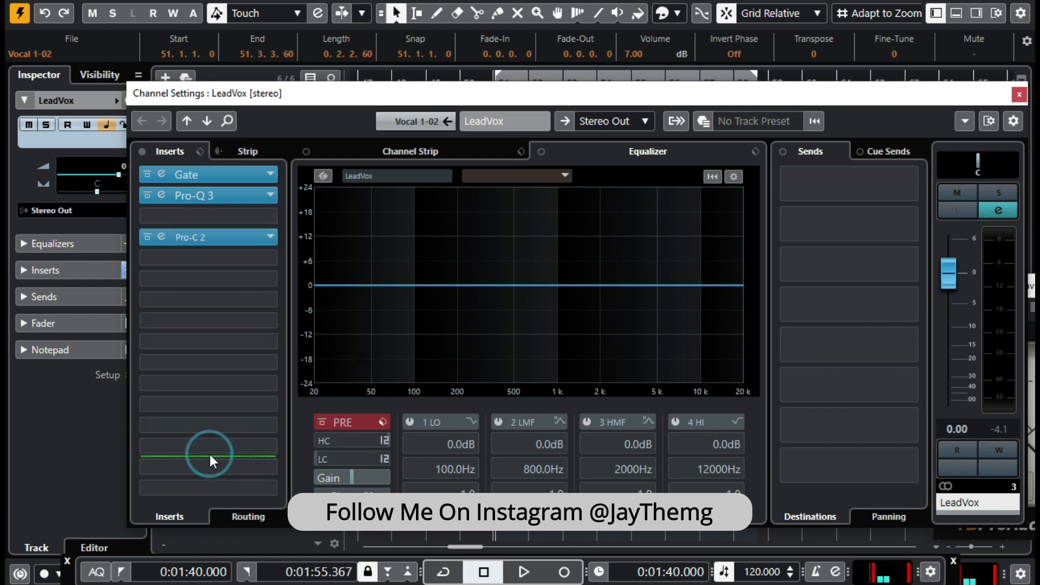
Step: Adjust the Pro-DS threshold on LeadVox during playback and audition its triggering signal
{"action": "key", "text": "space"}
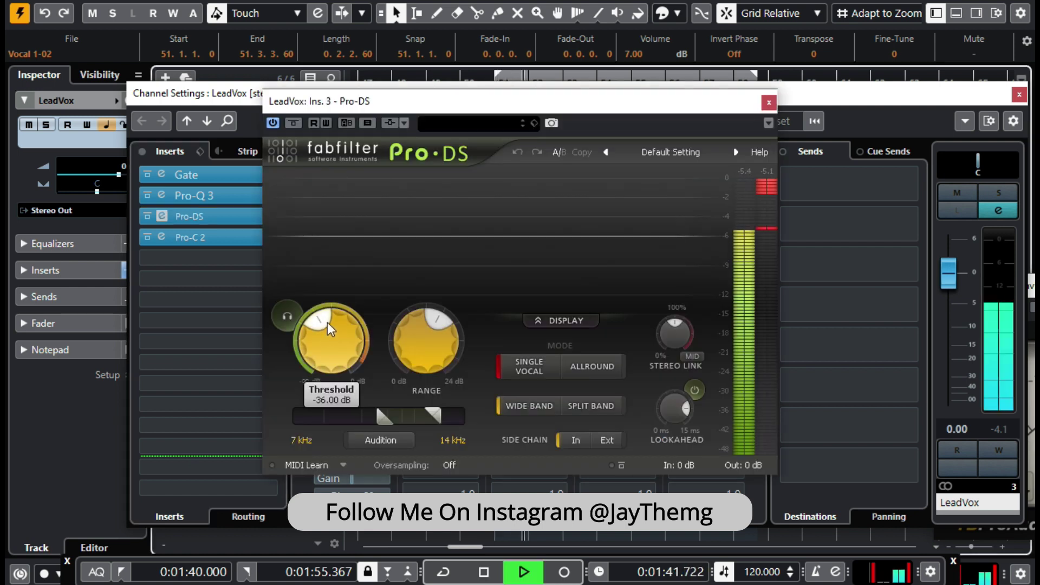
{"action": "left_click_drag", "start_coordinate": [331, 324], "coordinate": [288, 319]}
{"action": "key", "text": "space"}
{"action": "left_click", "coordinate": [288, 315]}
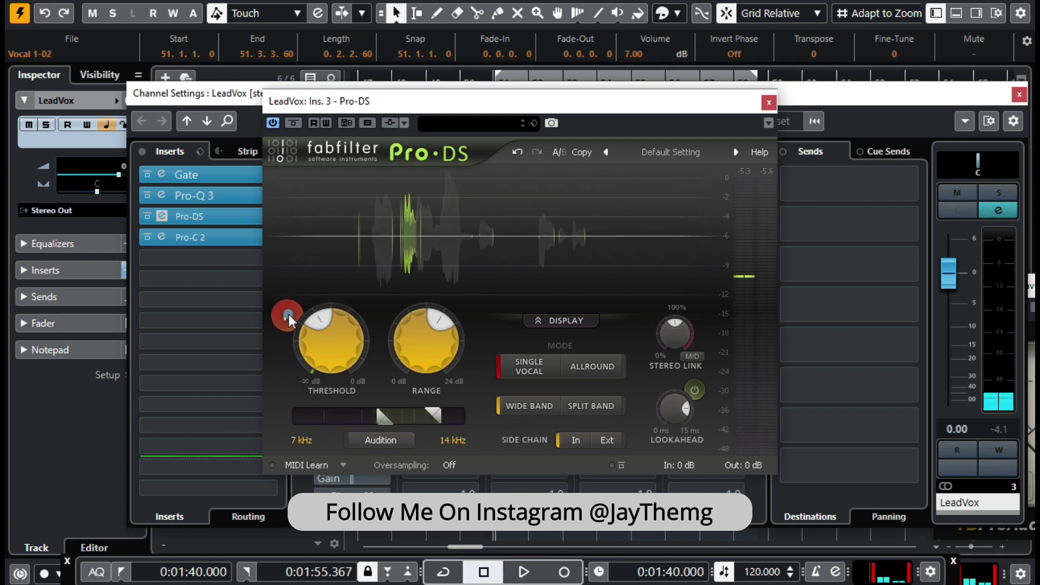
{"action": "key", "text": "space"}
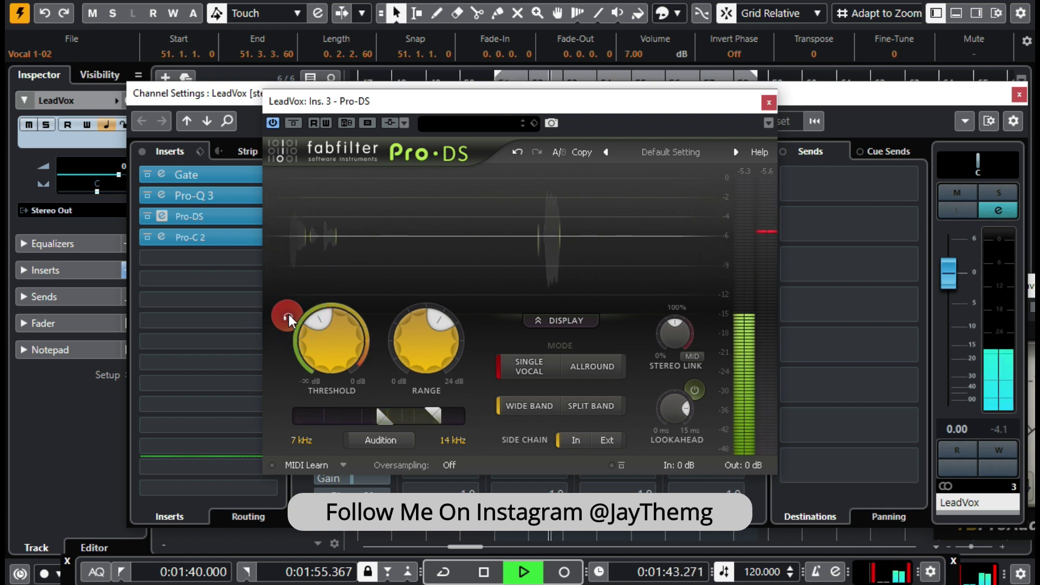
{"action": "left_click", "coordinate": [289, 315]}
{"action": "key", "text": "space"}
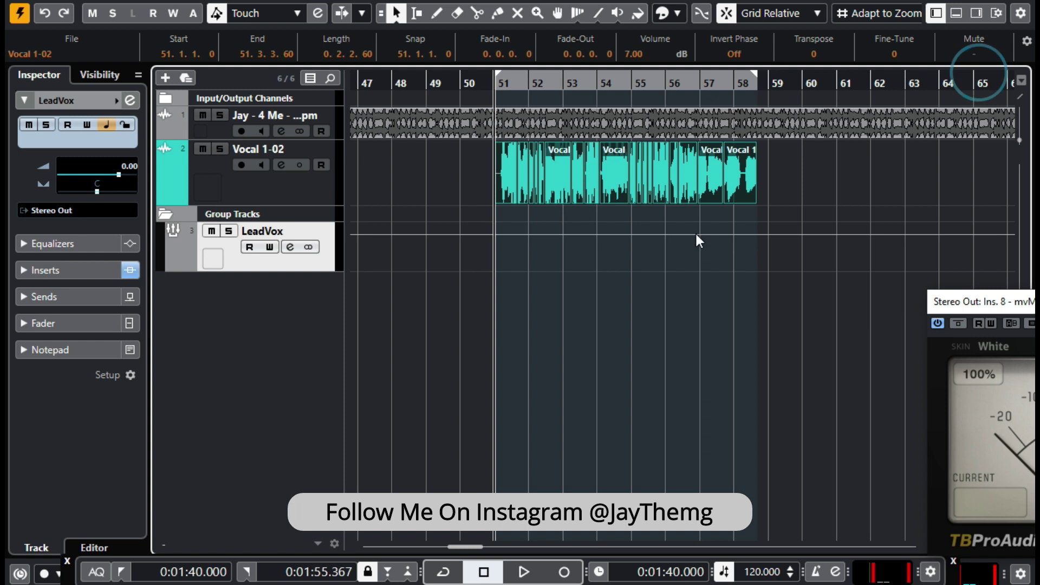
Step: Add a stereo FX channel named "Verb Send" with FabFilter Pro-R to the selected LeadVox channel and close the reverb window
{"action": "right_click", "coordinate": [271, 303]}
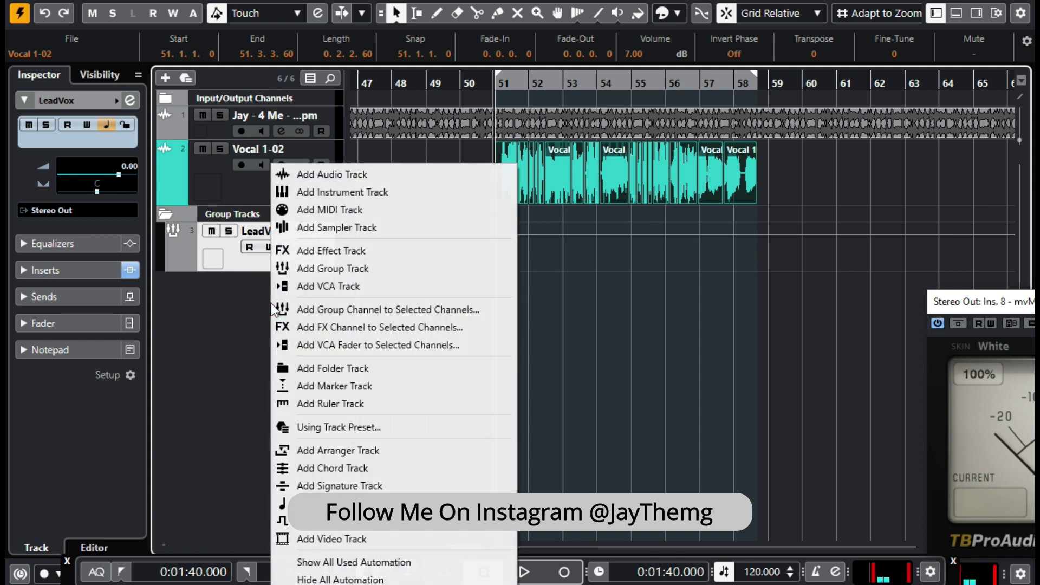
{"action": "left_click", "coordinate": [373, 328]}
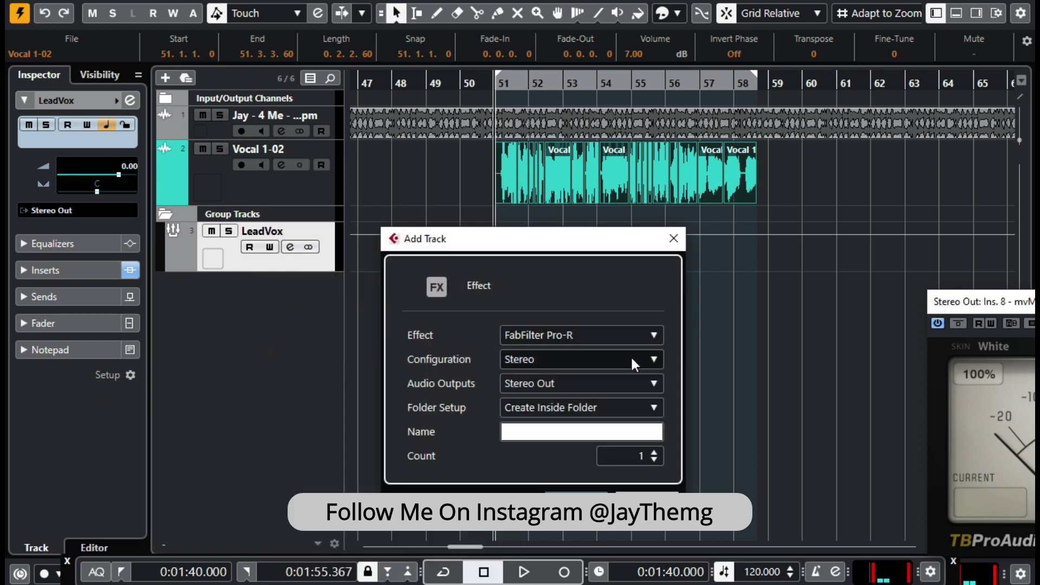
{"action": "left_click", "coordinate": [590, 335]}
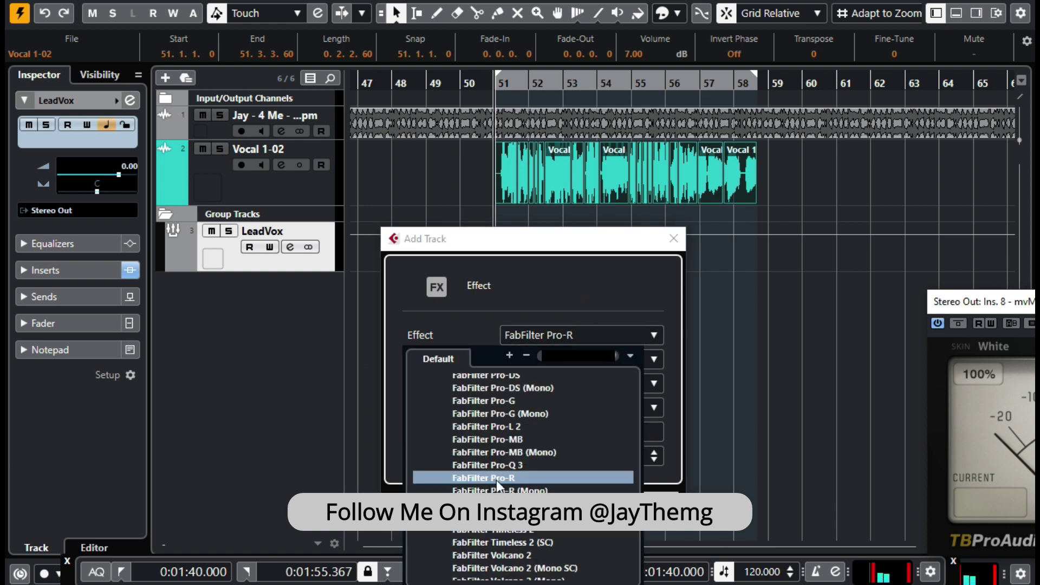
{"action": "left_click", "coordinate": [499, 477]}
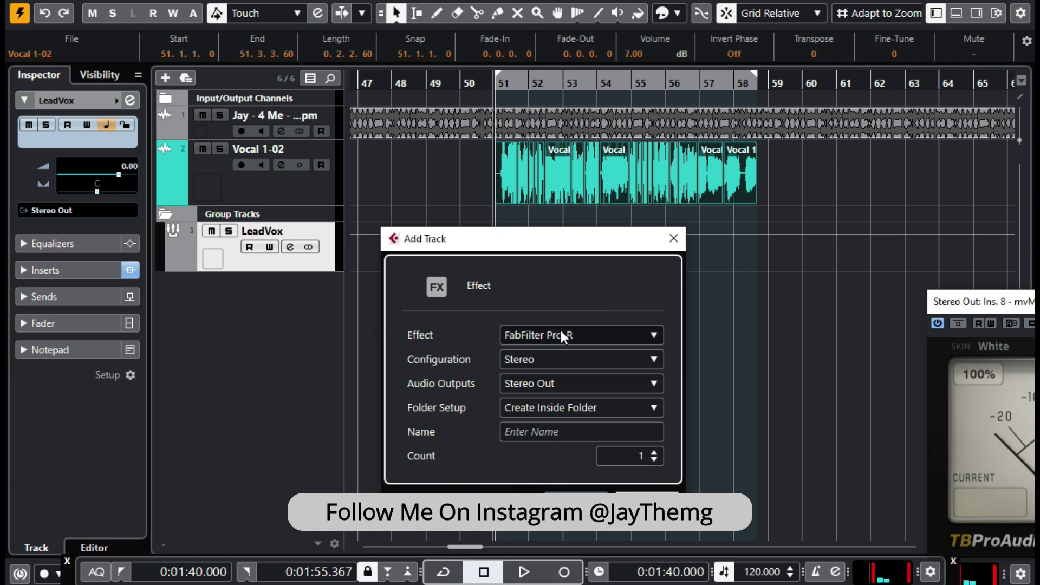
{"action": "left_click", "coordinate": [548, 434]}
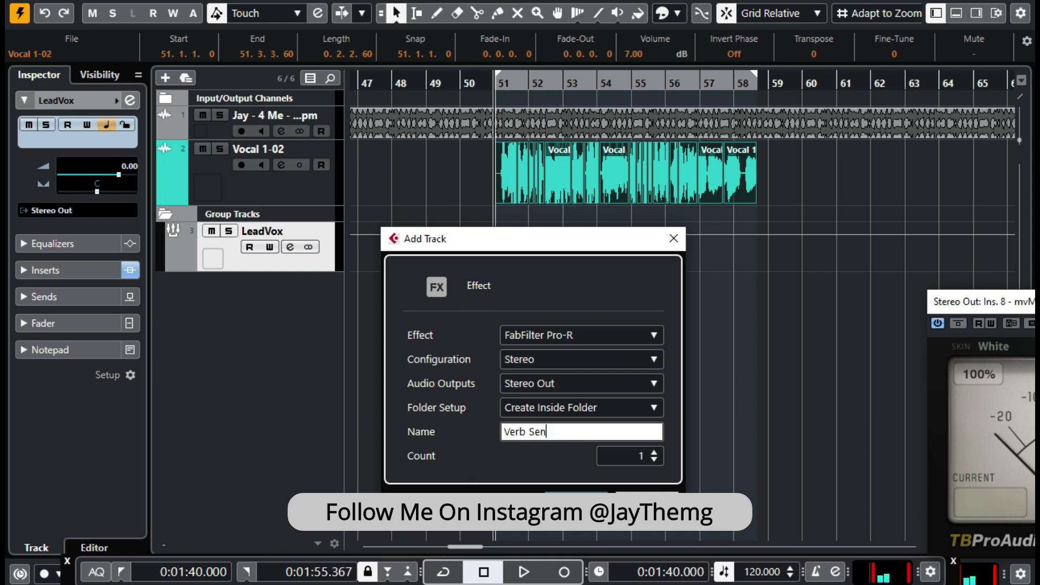
{"action": "key", "text": "Return"}
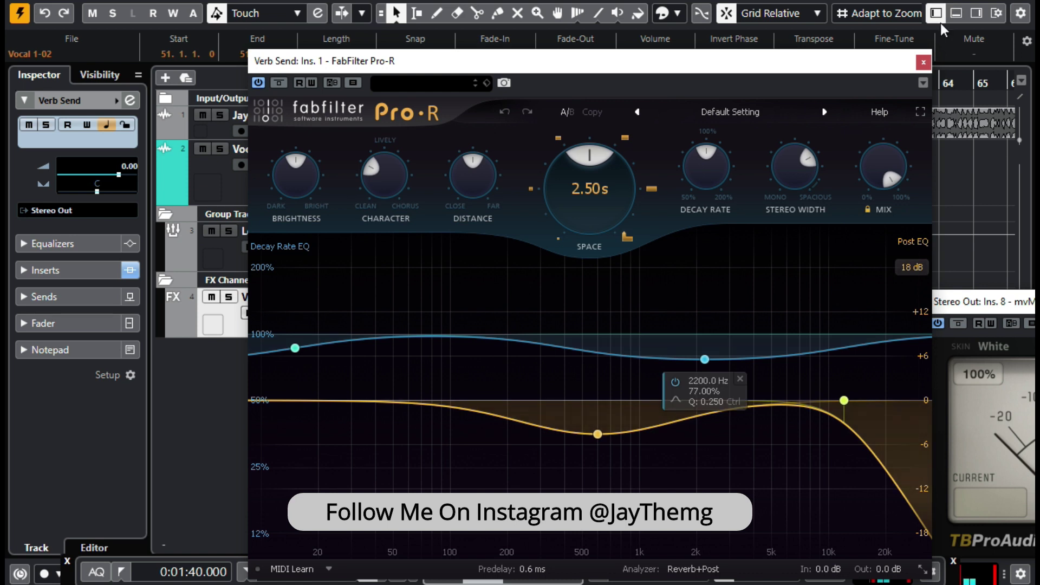
{"action": "left_click", "coordinate": [923, 62]}
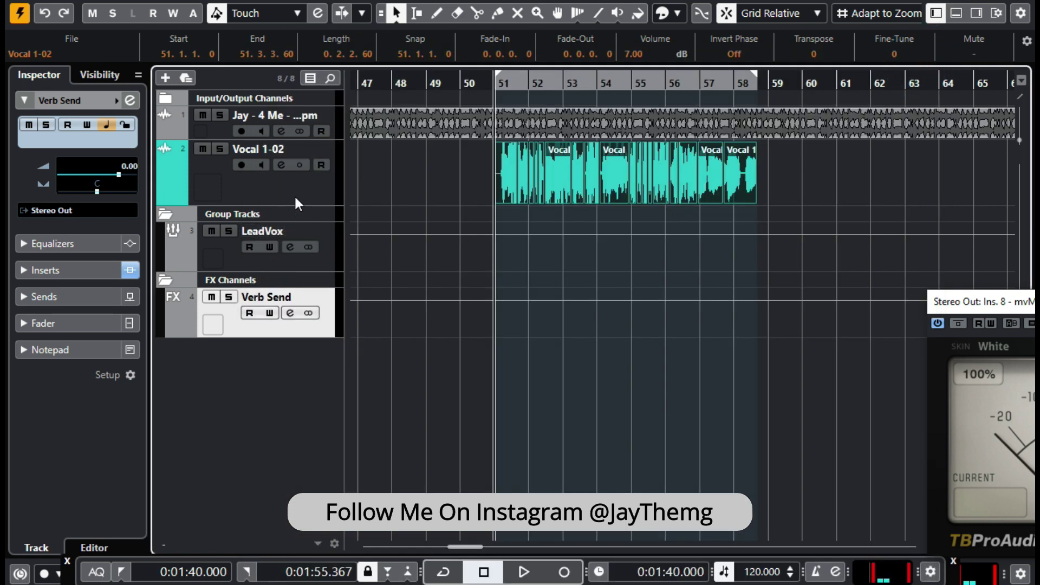
Step: Open the LeadVox channel settings and set the Verb Send level to -12.4 dB, fine-tuning it during playback
{"action": "left_click", "coordinate": [296, 256]}
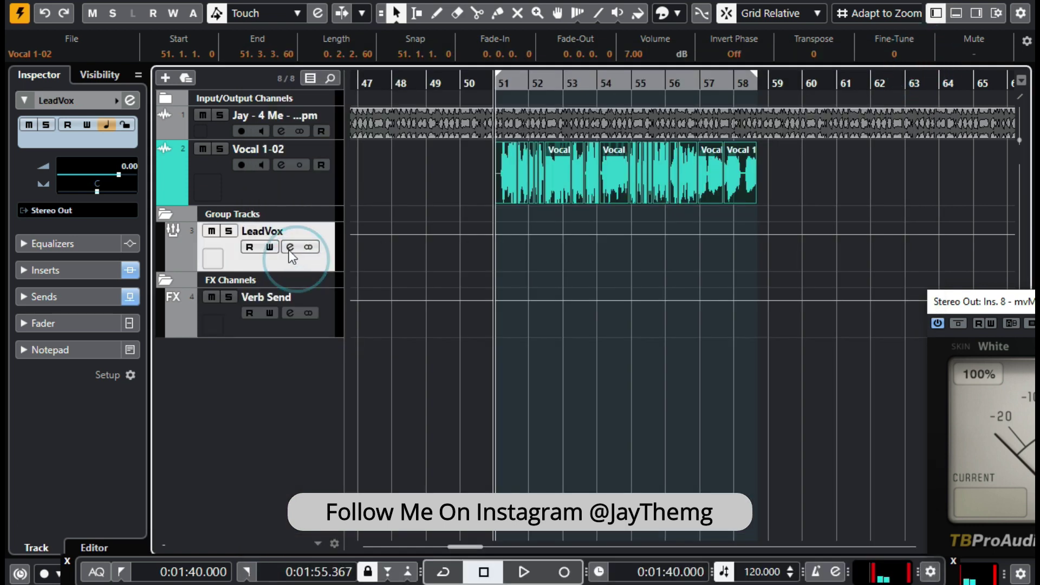
{"action": "left_click", "coordinate": [290, 247]}
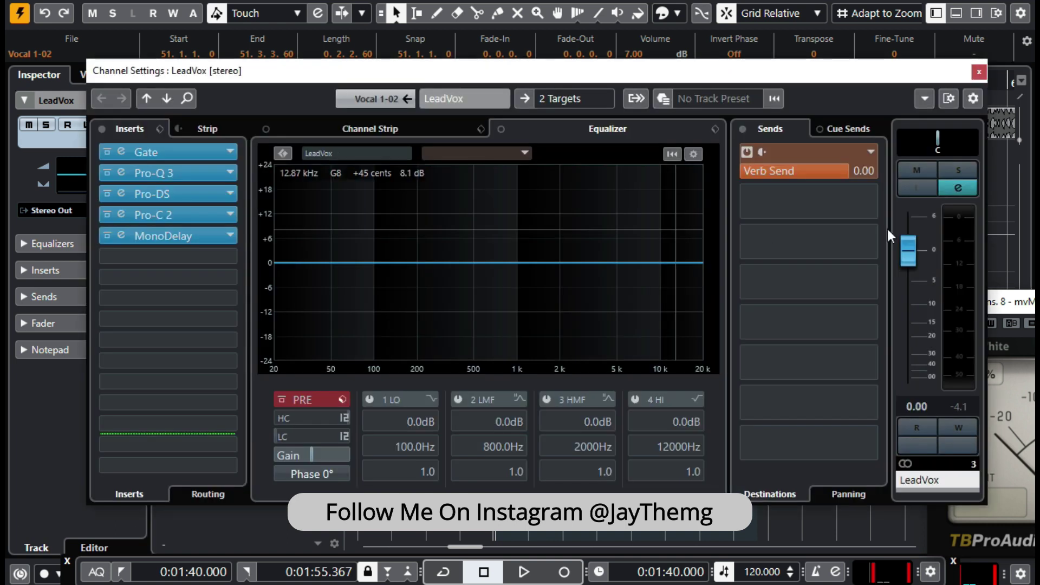
{"action": "left_click", "coordinate": [871, 151]}
{"action": "left_click", "coordinate": [812, 215]}
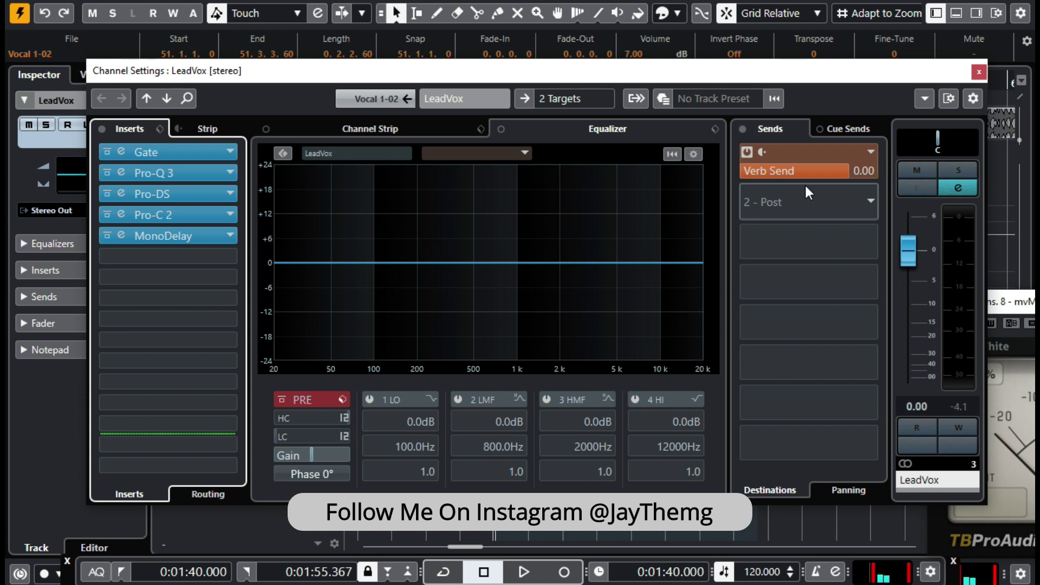
{"action": "left_click_drag", "start_coordinate": [844, 174], "coordinate": [802, 172]}
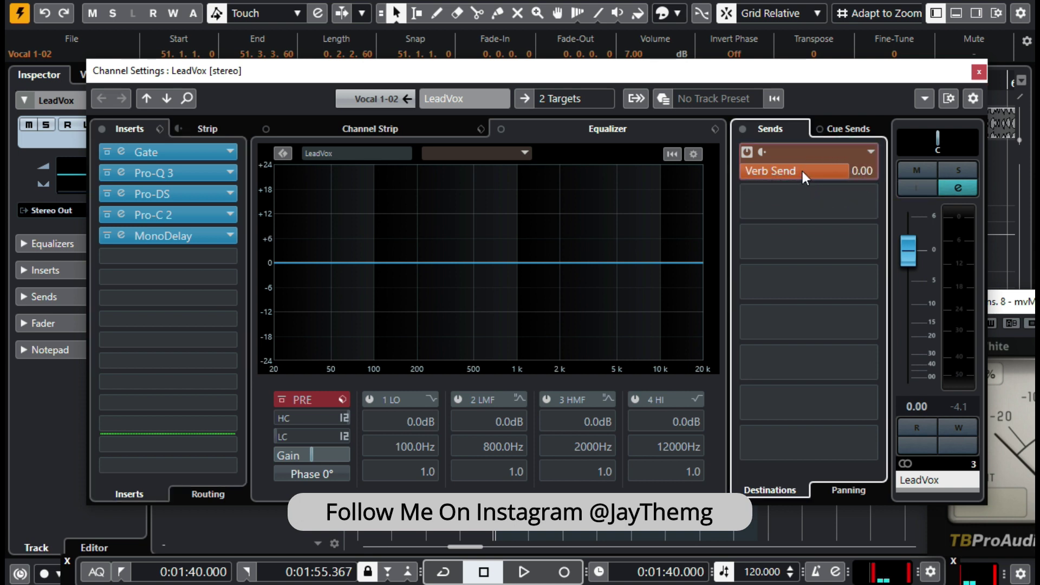
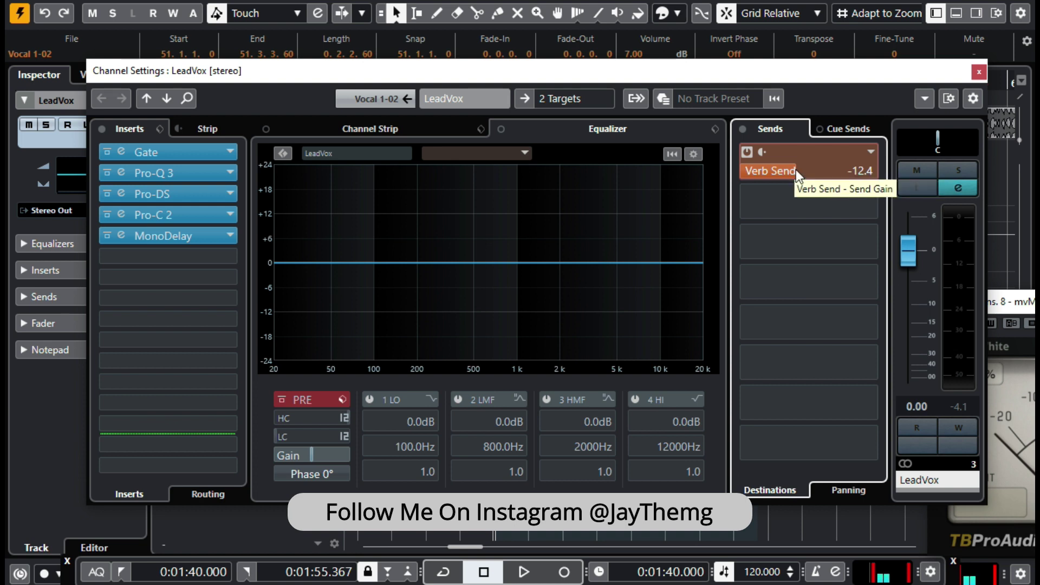
{"action": "key", "text": "space"}
{"action": "scroll", "coordinate": [794, 173], "scroll_direction": "down", "scroll_amount": 4}
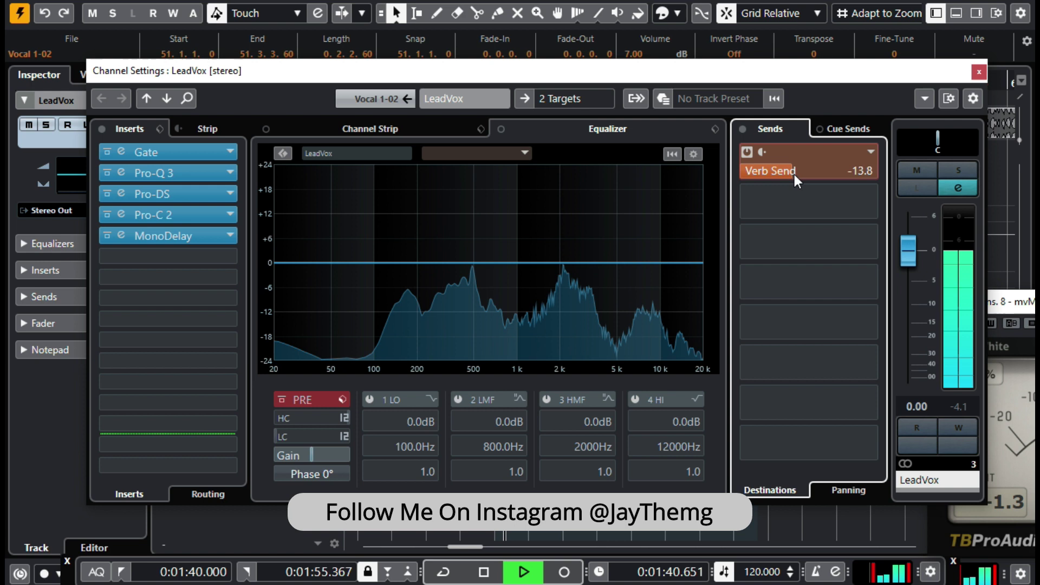
{"action": "scroll", "coordinate": [795, 174], "scroll_direction": "up", "scroll_amount": 3}
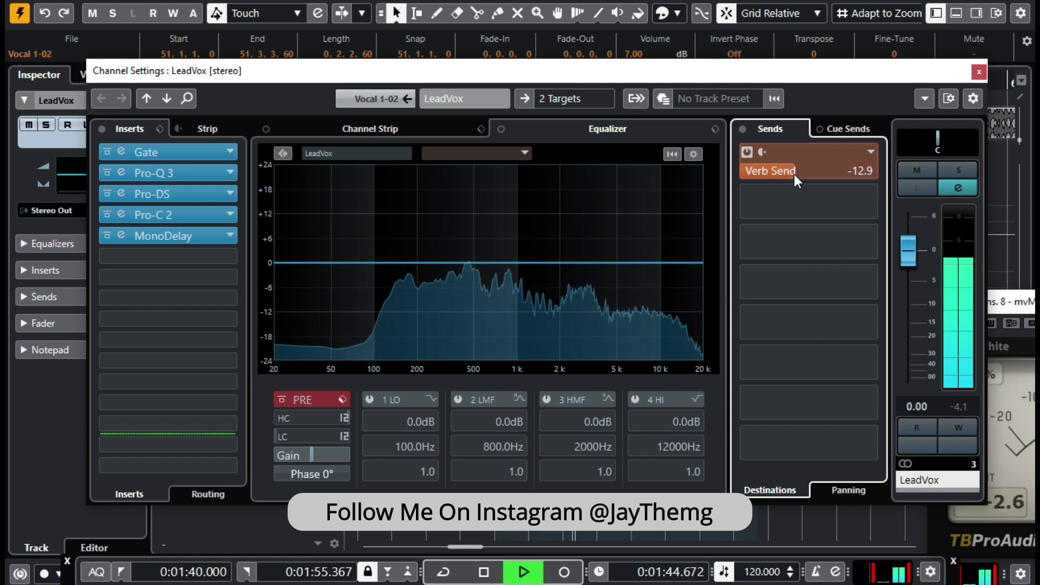
{"action": "scroll", "coordinate": [795, 175], "scroll_direction": "up", "scroll_amount": 2}
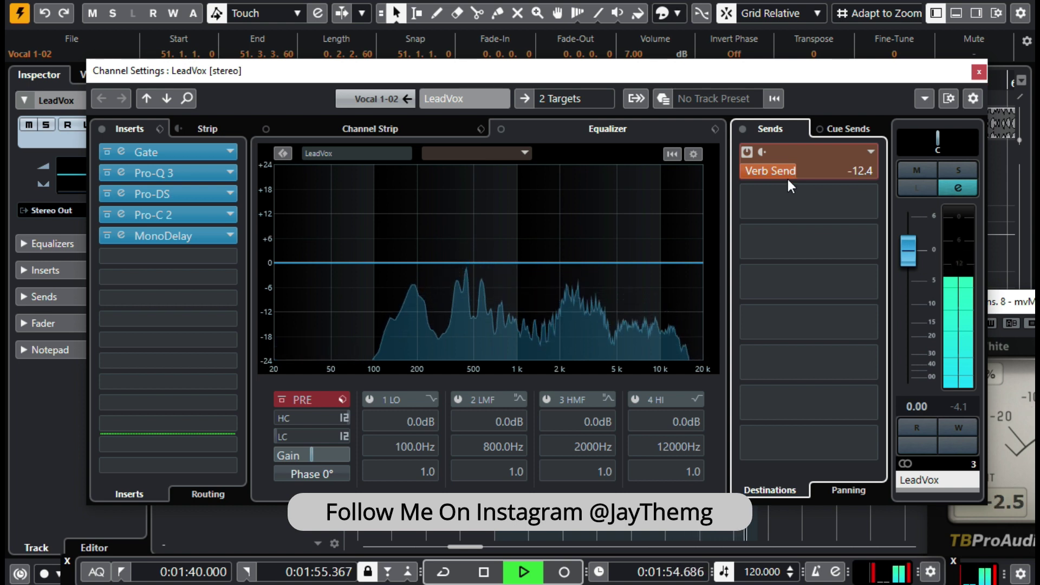
{"action": "key", "text": "space"}
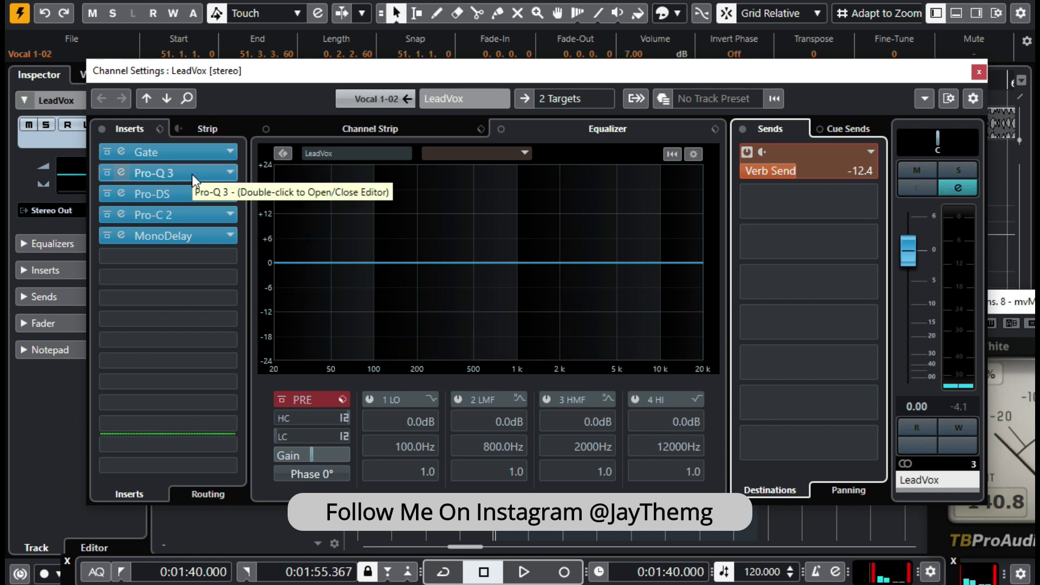
Step: Bring up Pro-Q 3 from the LeadVox inserts in place of the channel settings and mute the beat track
{"action": "left_click", "coordinate": [171, 174]}
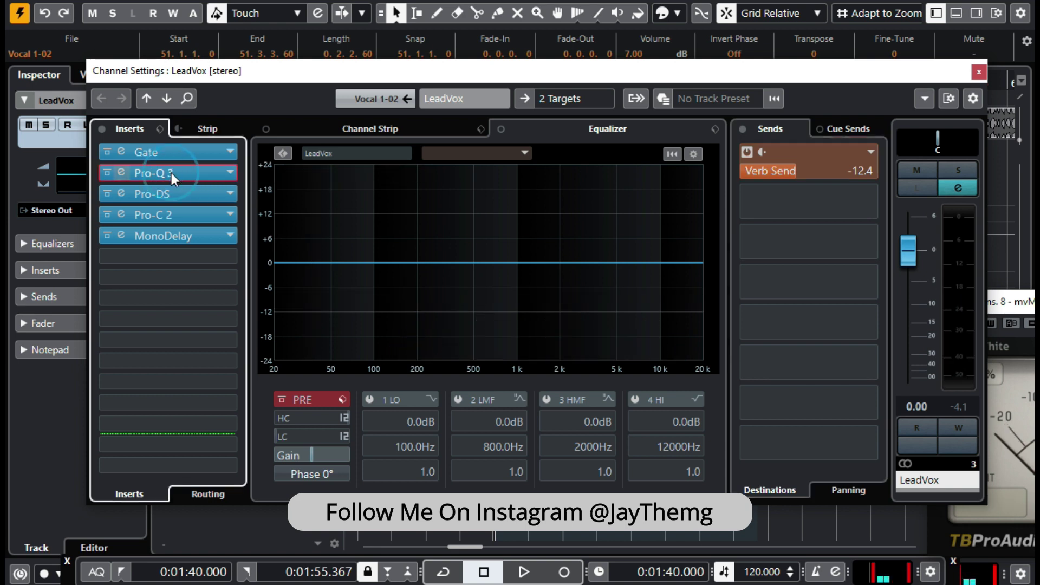
{"action": "left_click", "coordinate": [173, 173]}
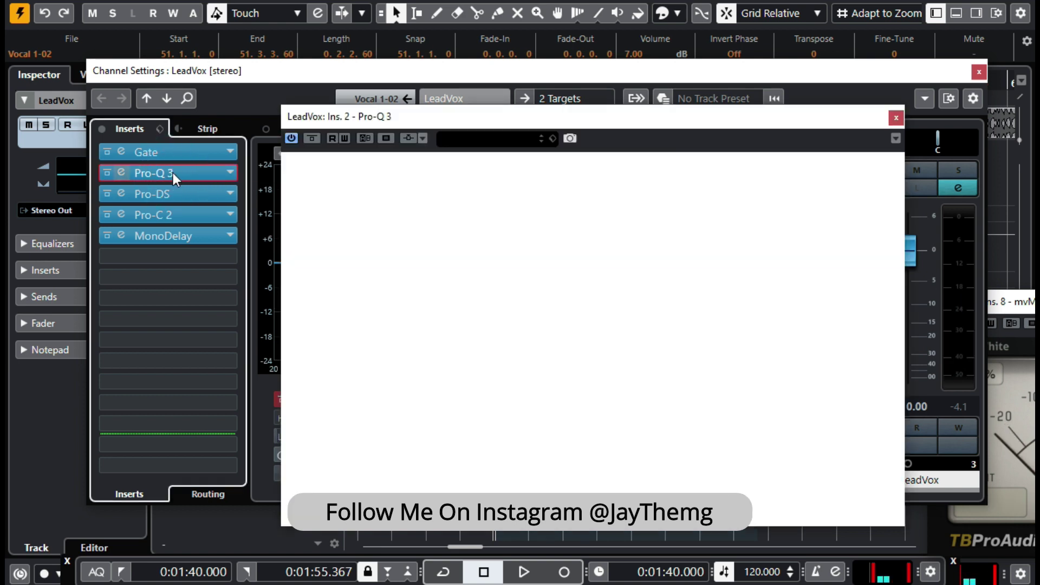
{"action": "left_click_drag", "start_coordinate": [788, 125], "coordinate": [756, 143]}
{"action": "left_click", "coordinate": [979, 72]}
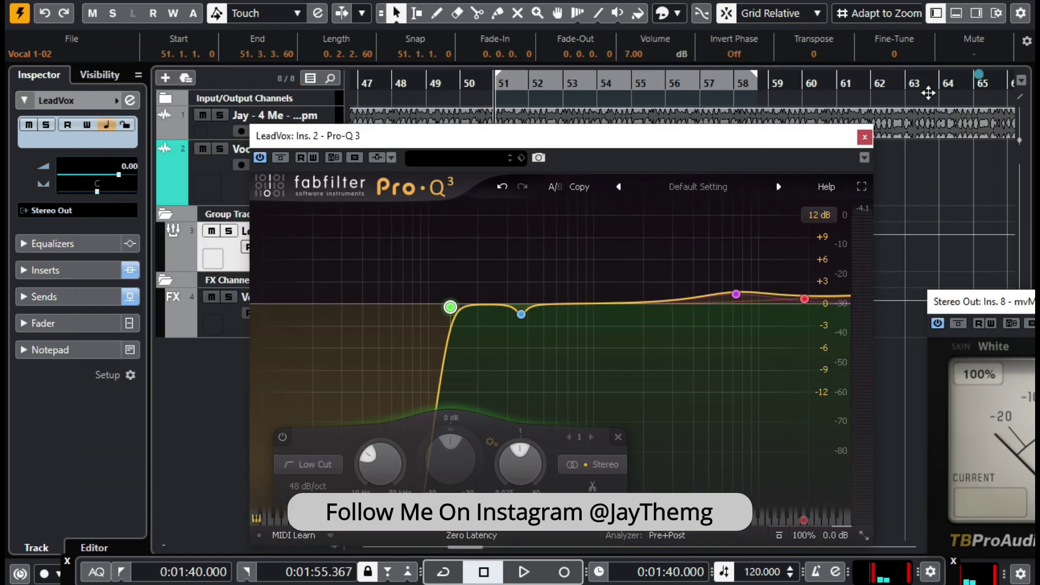
{"action": "left_click", "coordinate": [202, 115]}
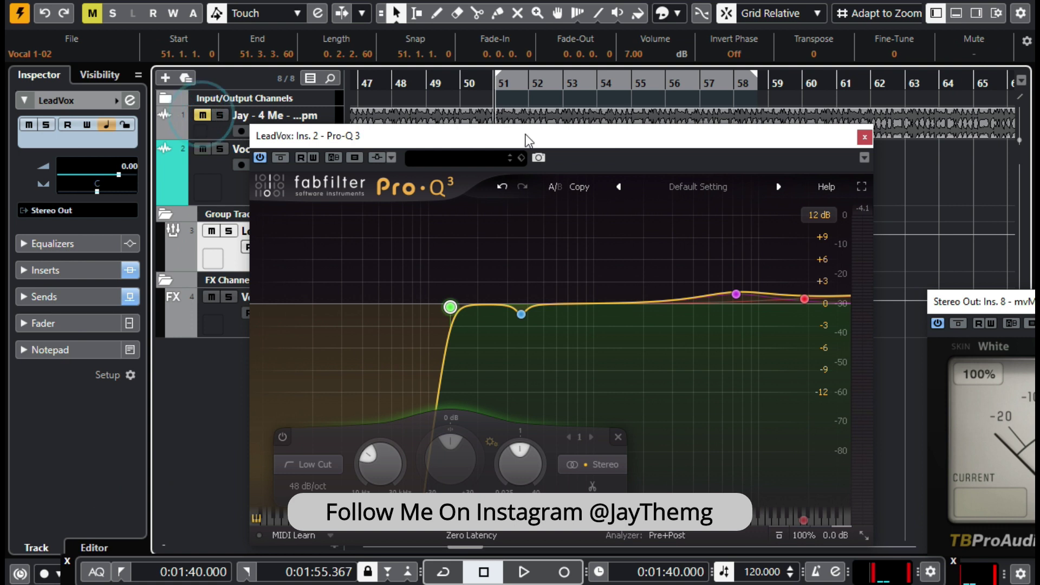
{"action": "left_click_drag", "start_coordinate": [534, 135], "coordinate": [526, 103]}
Step: Listen to the vocal alone and add a bell band at 2200 Hz with -1.20 dB gain in Pro-Q 3
{"action": "key", "text": "space"}
{"action": "mouse_move", "coordinate": [746, 275]}
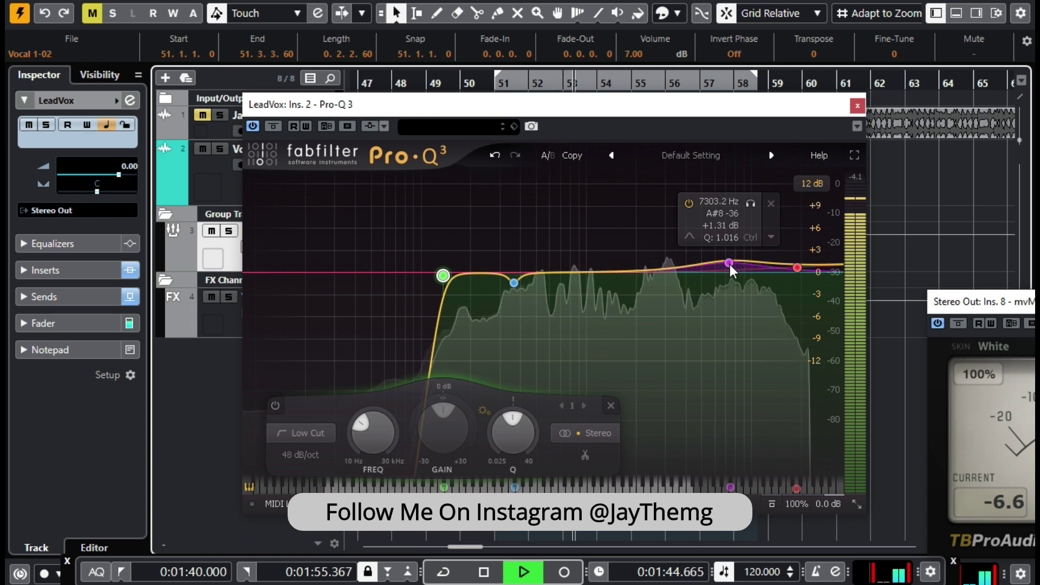
{"action": "key", "text": "space"}
{"action": "double_click", "coordinate": [642, 280]}
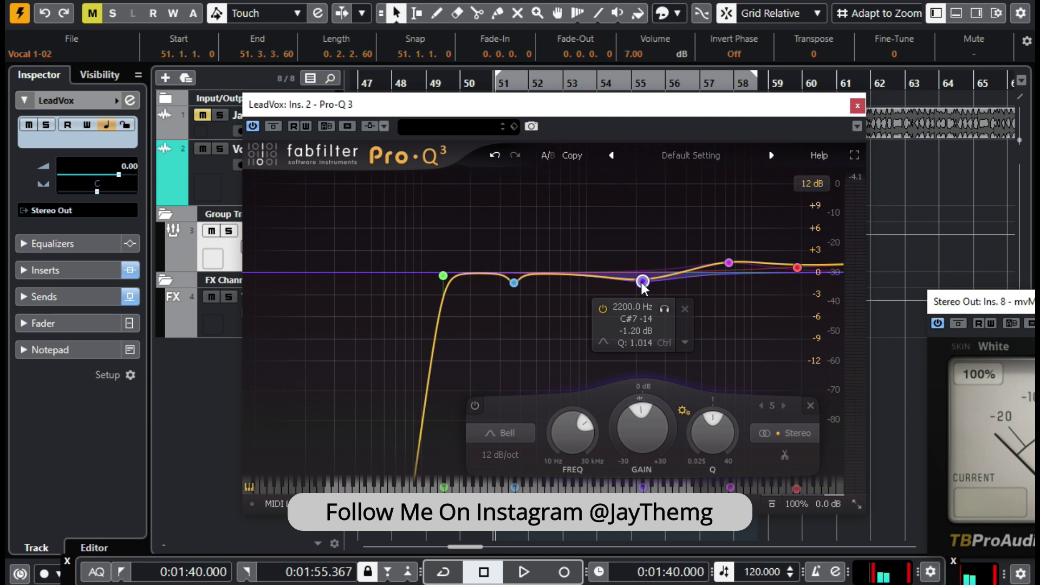
{"action": "key", "text": "space"}
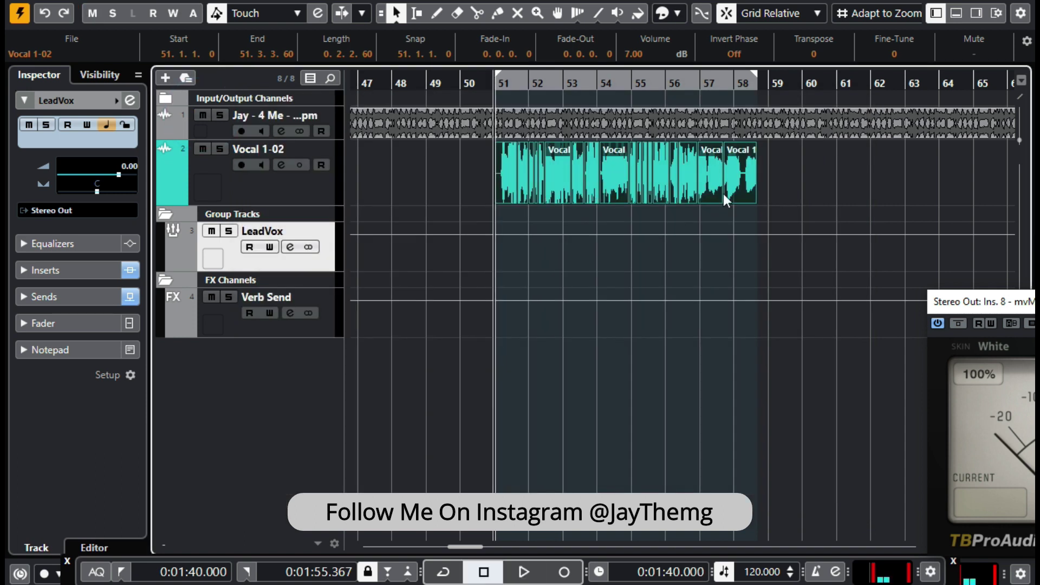
Step: Play the vocal section with the beat from bar 51 to check the overall mix
{"action": "key", "text": "h"}
{"action": "key", "text": "space"}
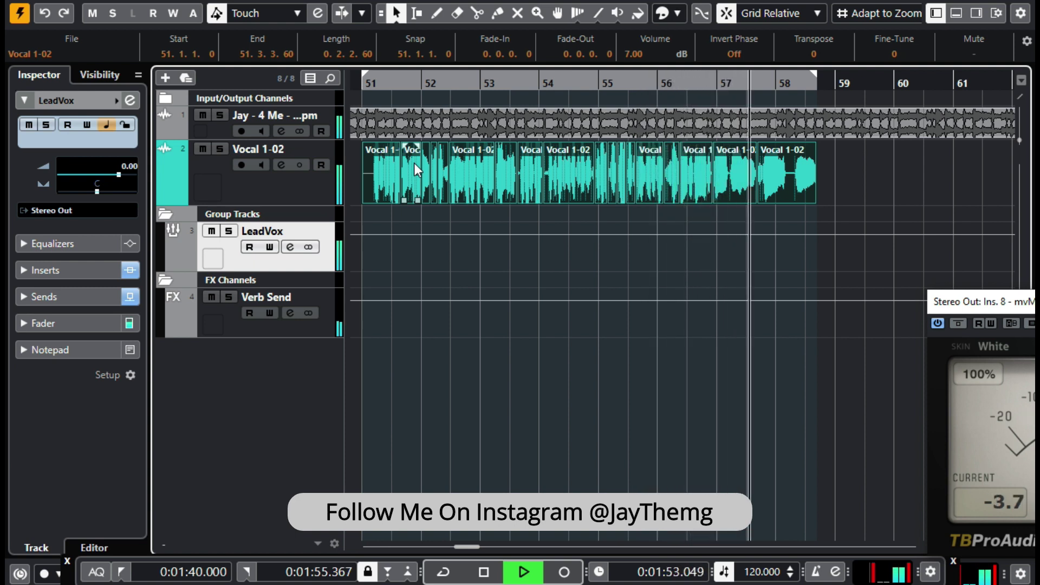
{"action": "key", "text": "space"}
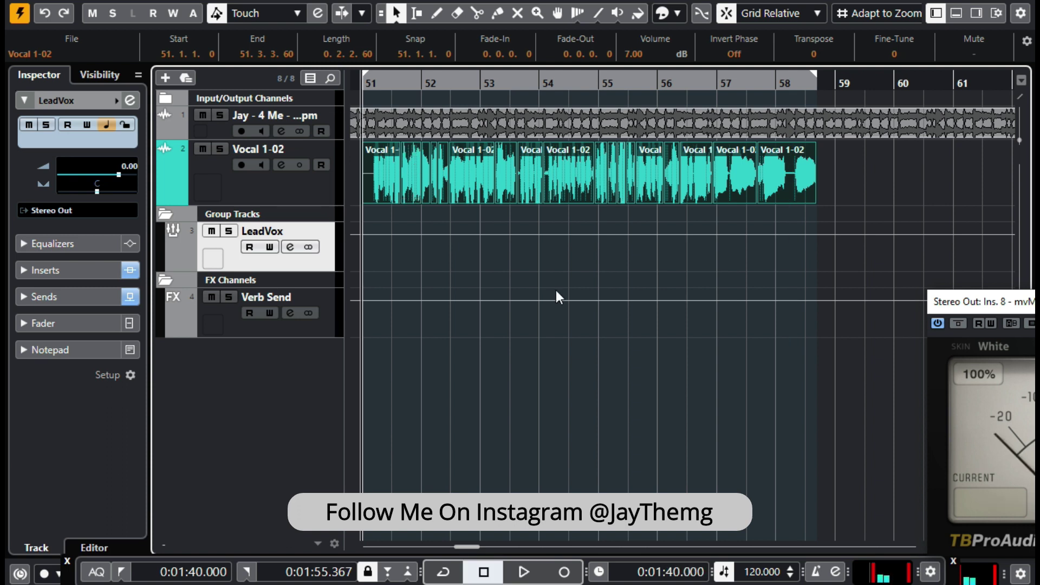